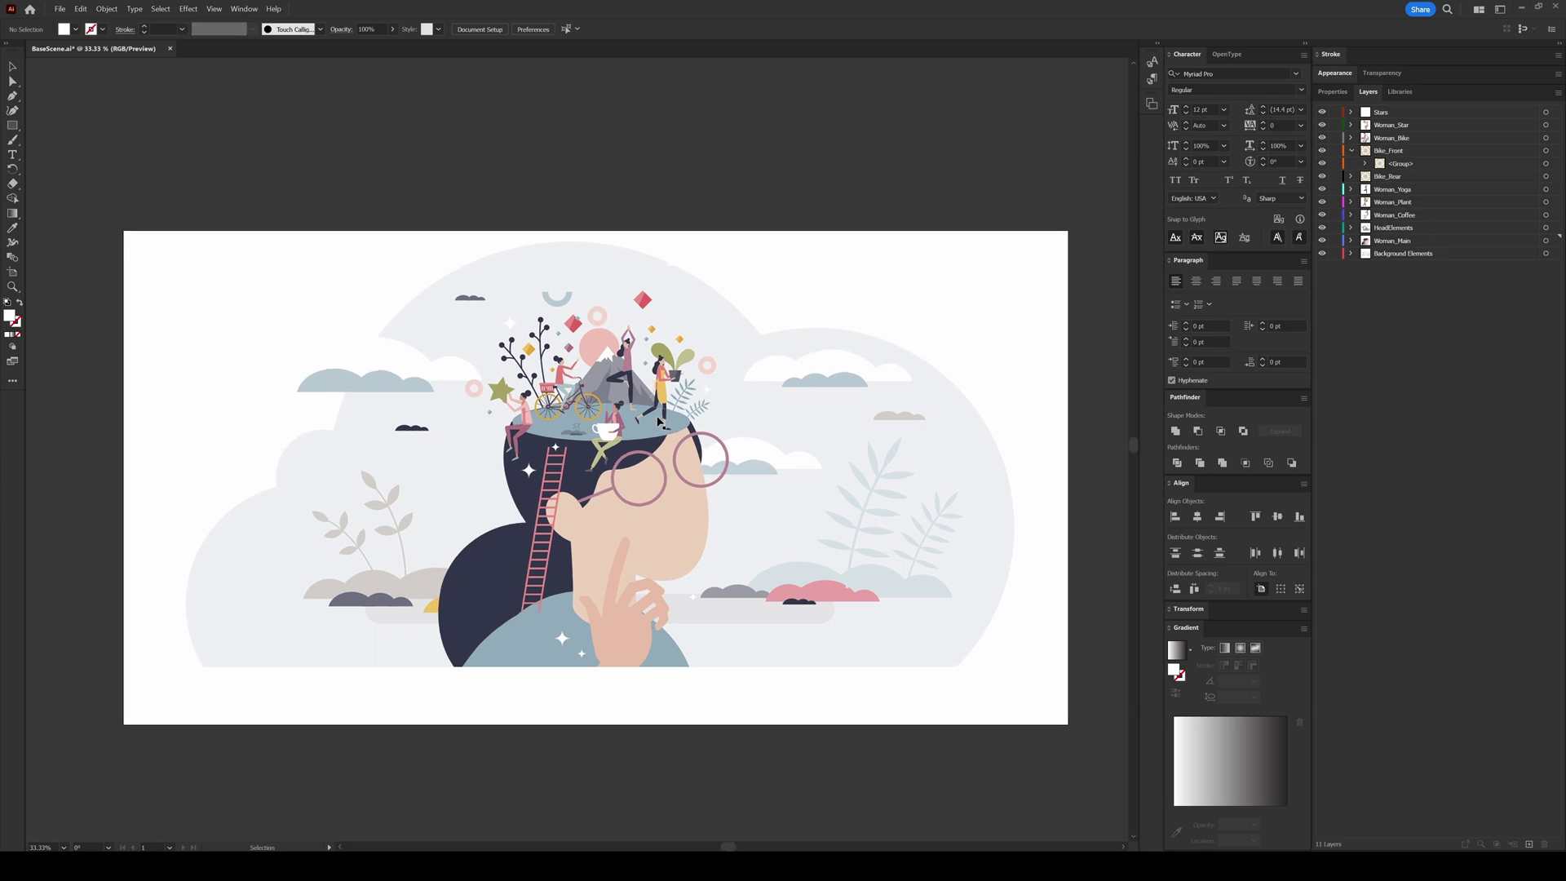
Step: Examine the layered illustration around the cyclist and check which artwork belongs to the Background Elements layer
scroll(597, 419, left, 1)
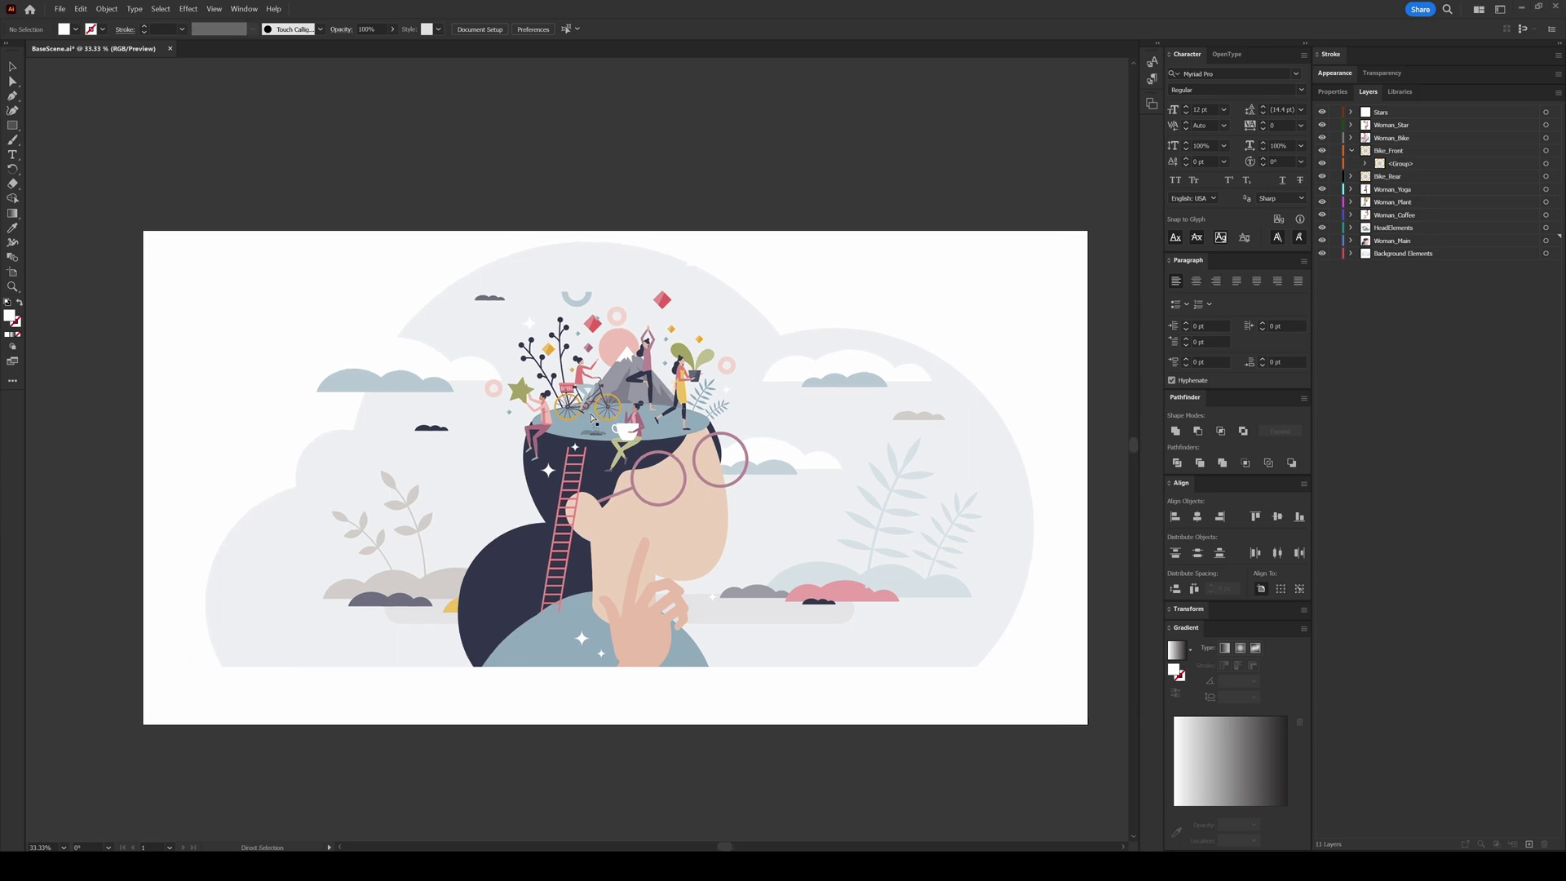
scroll(588, 406, up, 5)
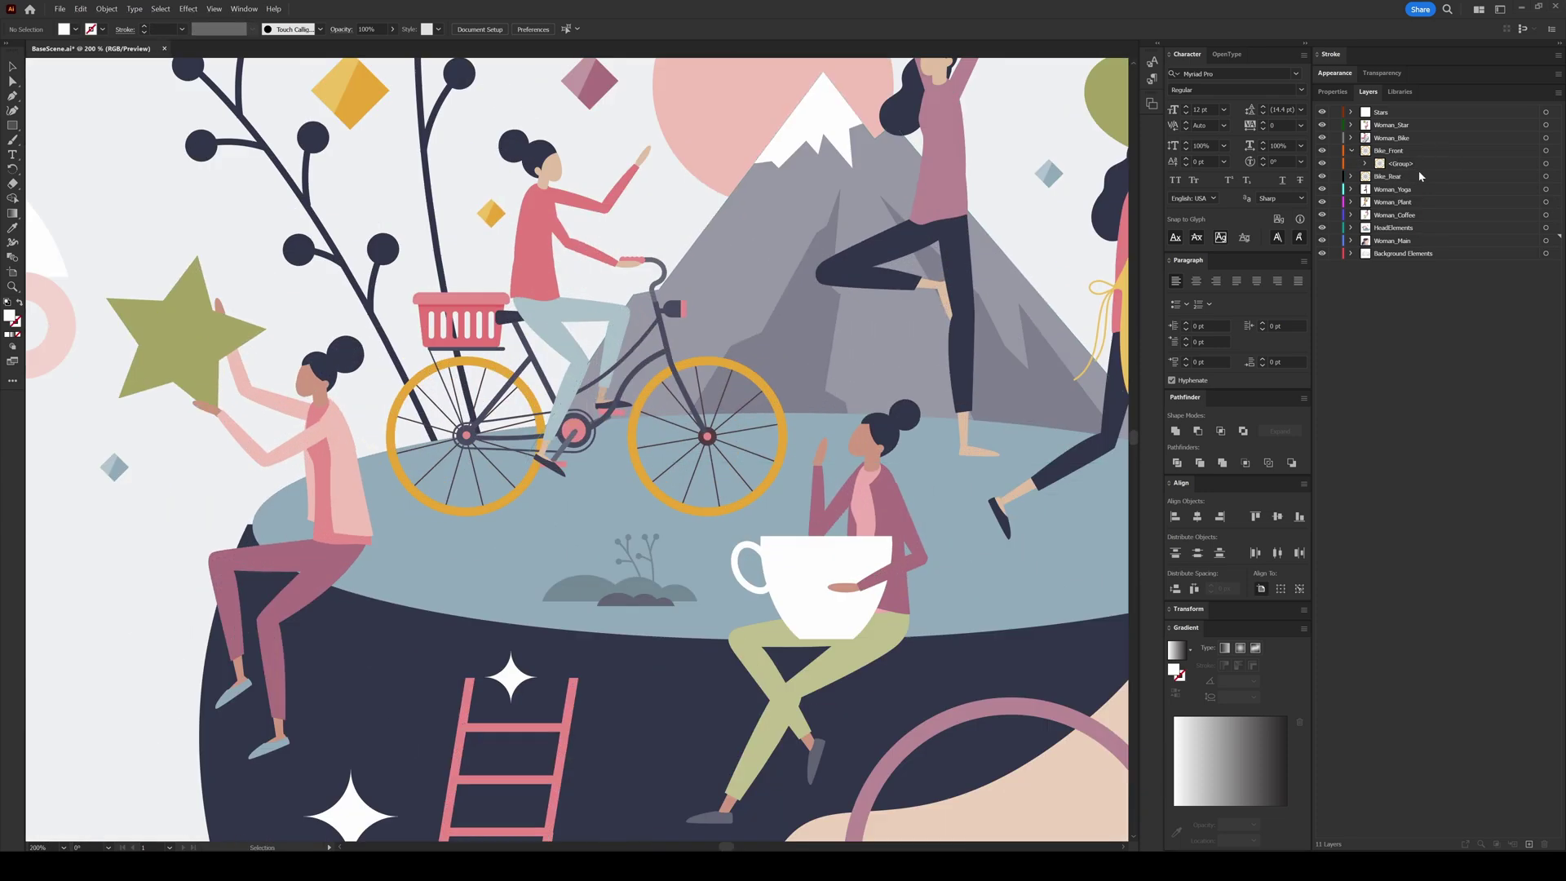
scroll(903, 362, down, 1)
scroll(903, 363, down, 4)
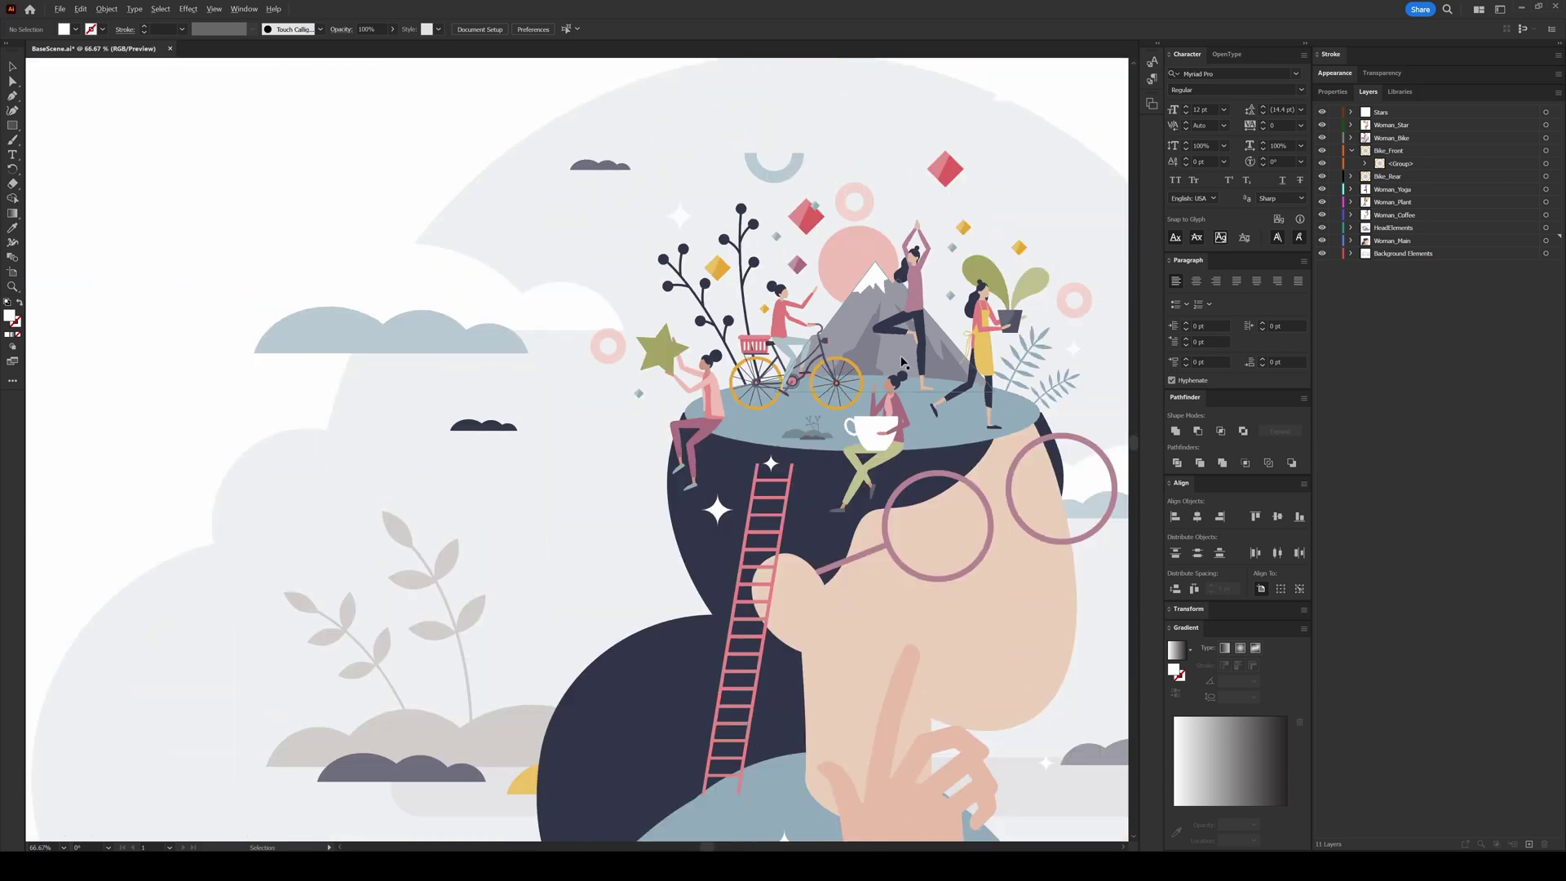
click(948, 433)
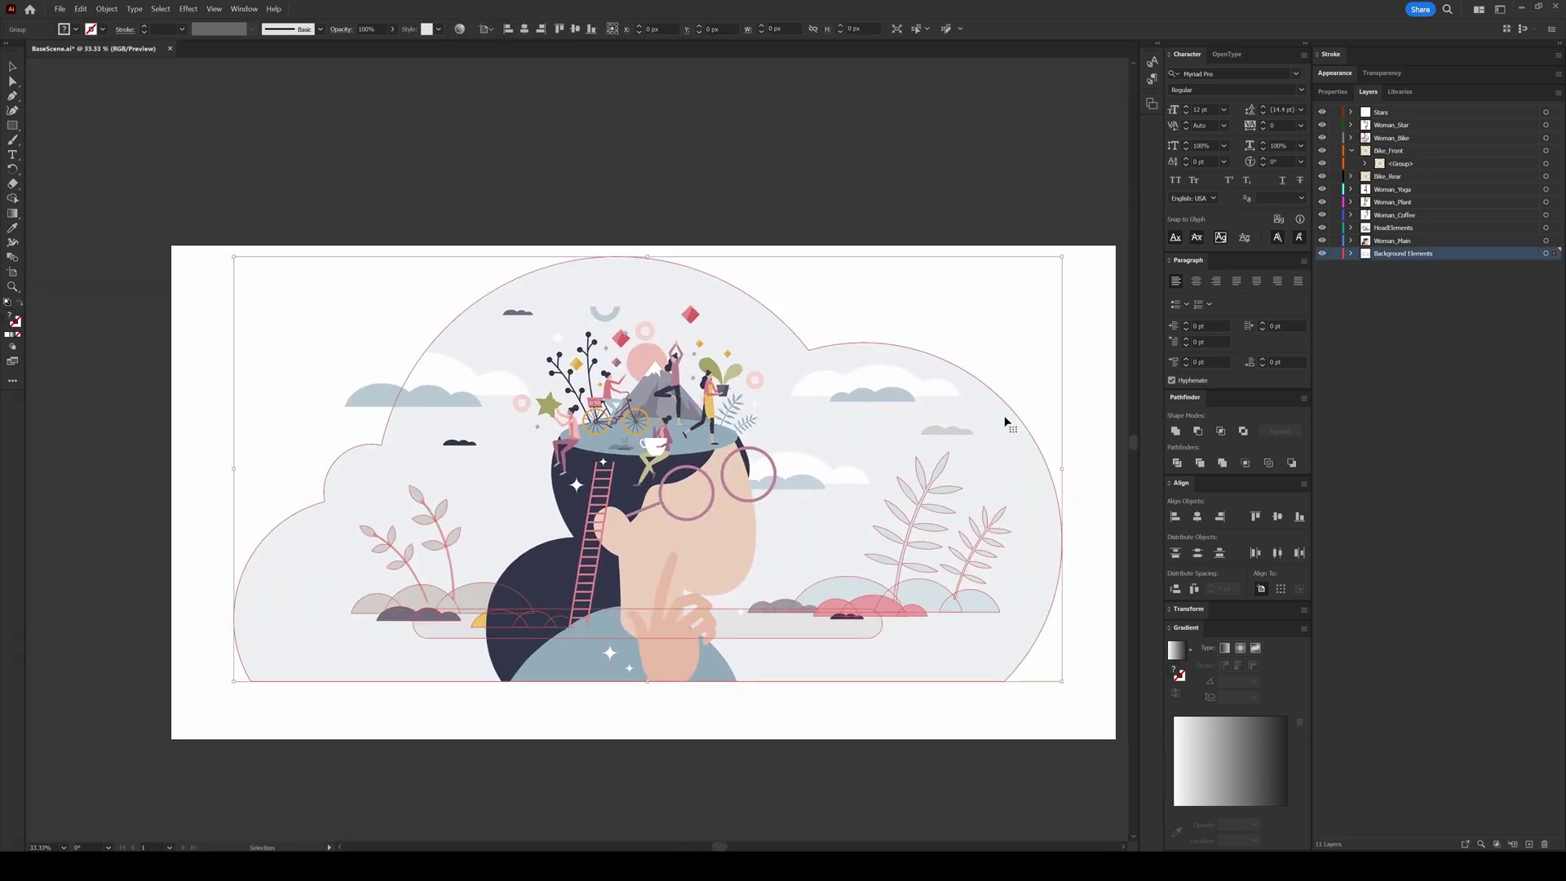
click(1031, 708)
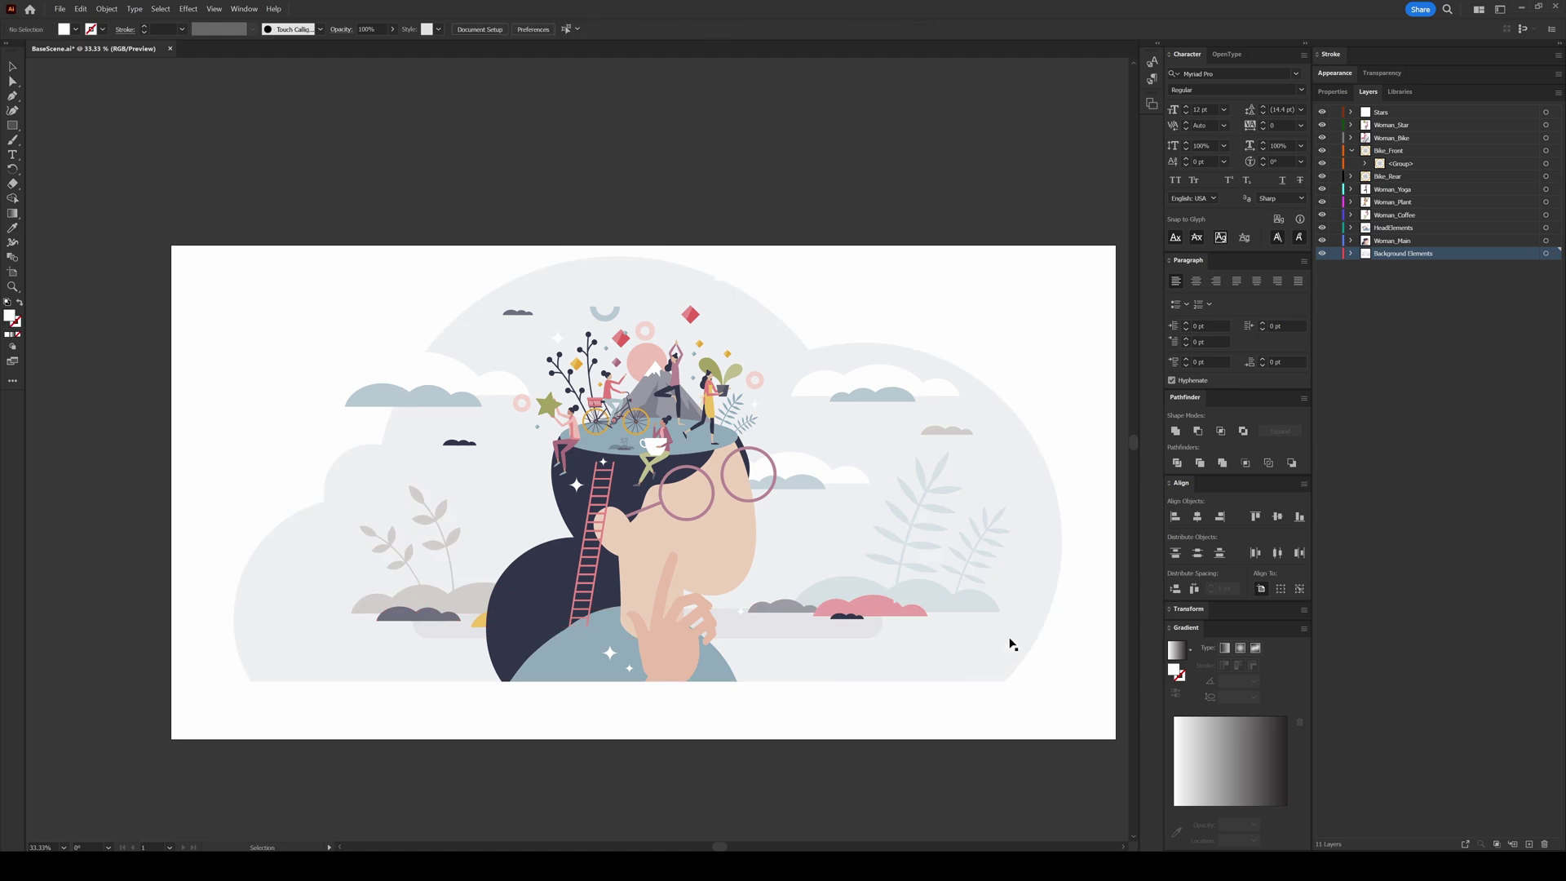
click(1011, 658)
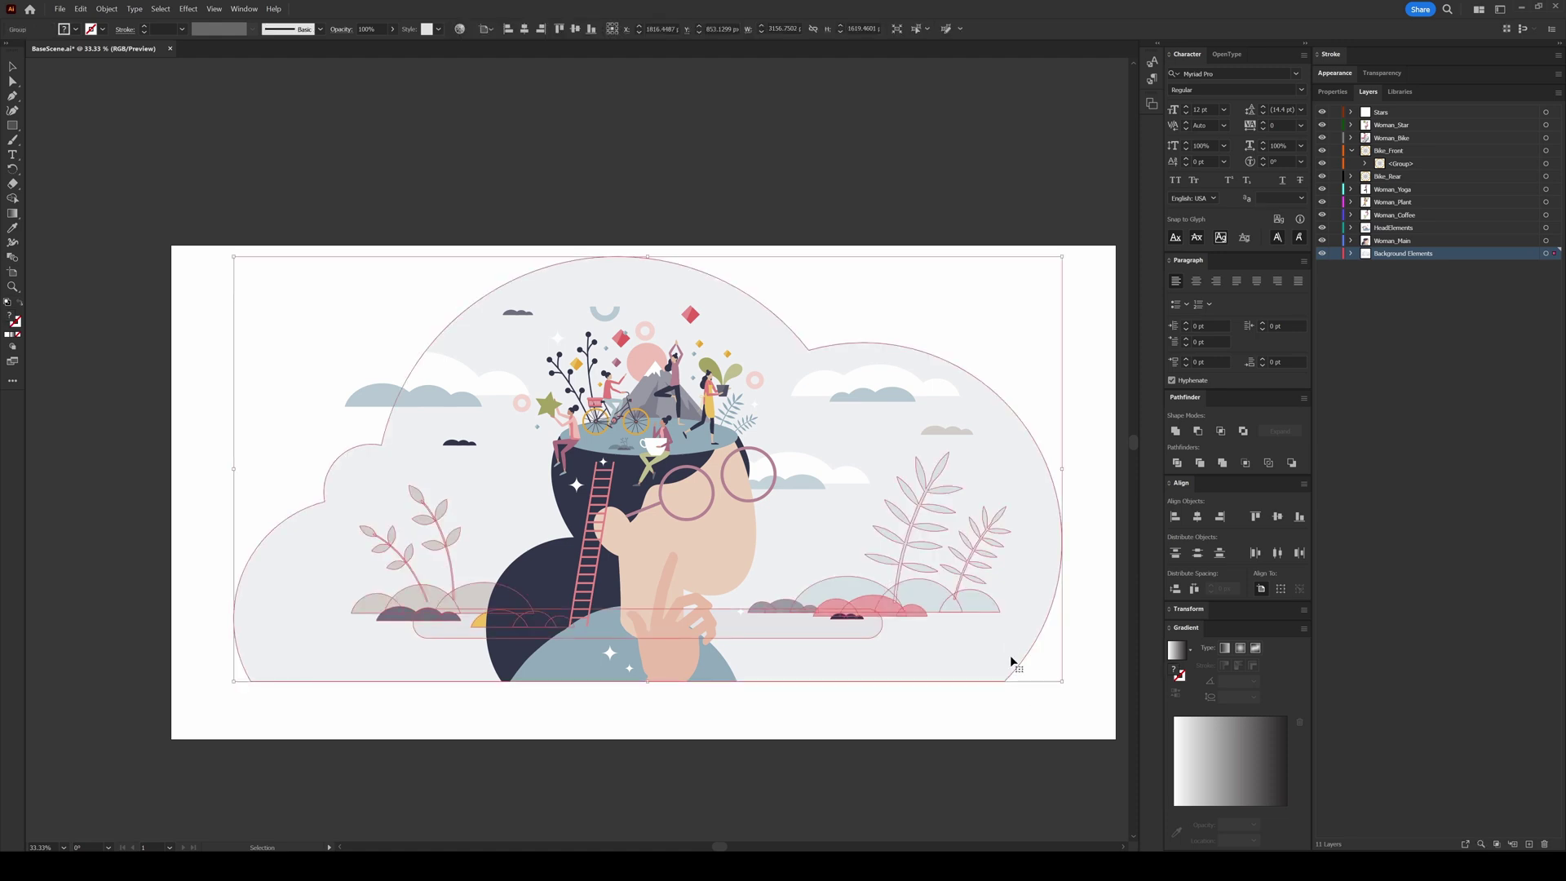
mouse_move(1012, 662)
mouse_down()
mouse_move(986, 663)
mouse_move(998, 640)
mouse_move(1029, 635)
mouse_move(1025, 657)
mouse_up()
click(909, 695)
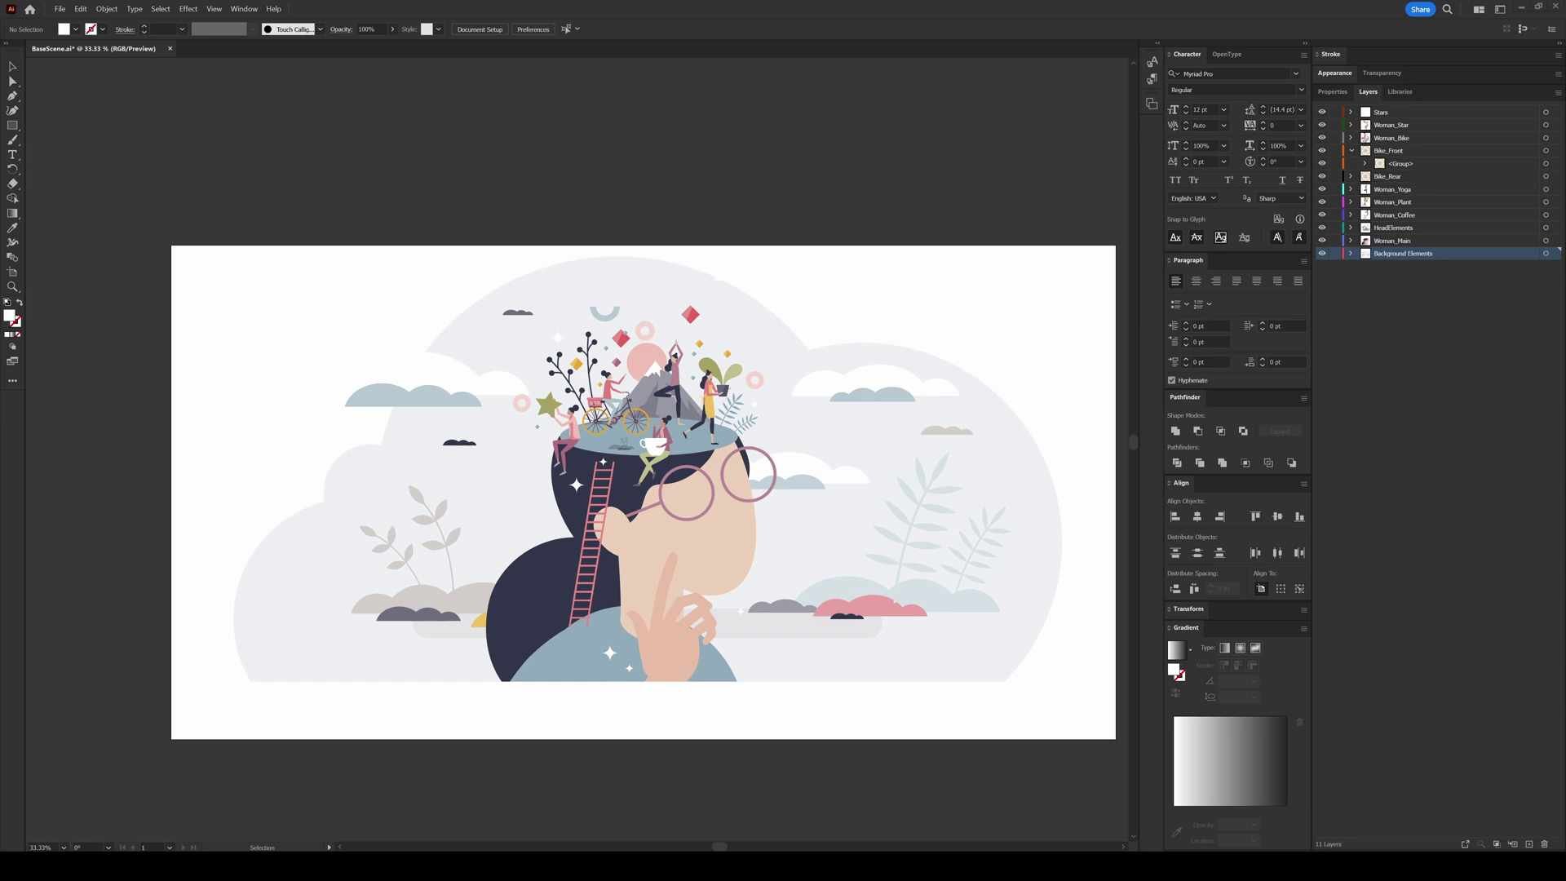
Step: Run the Illustrator_SVG_Exporter script from the AnimationTutorial01 folder on the open illustration
key(alt+Tab)
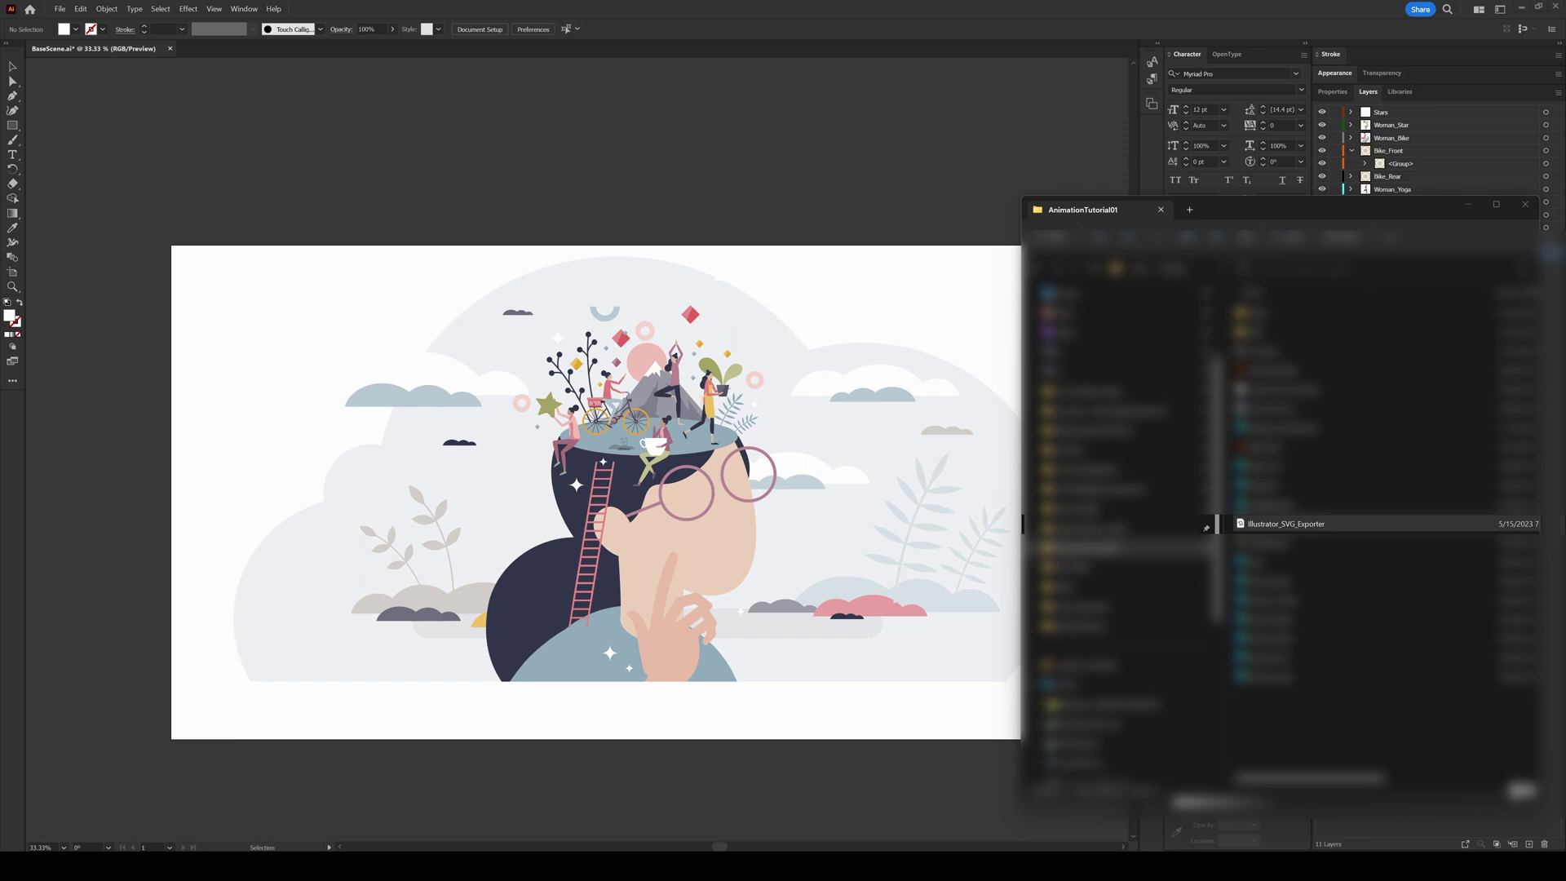
drag(1281, 523, 610, 532)
drag(807, 385, 691, 420)
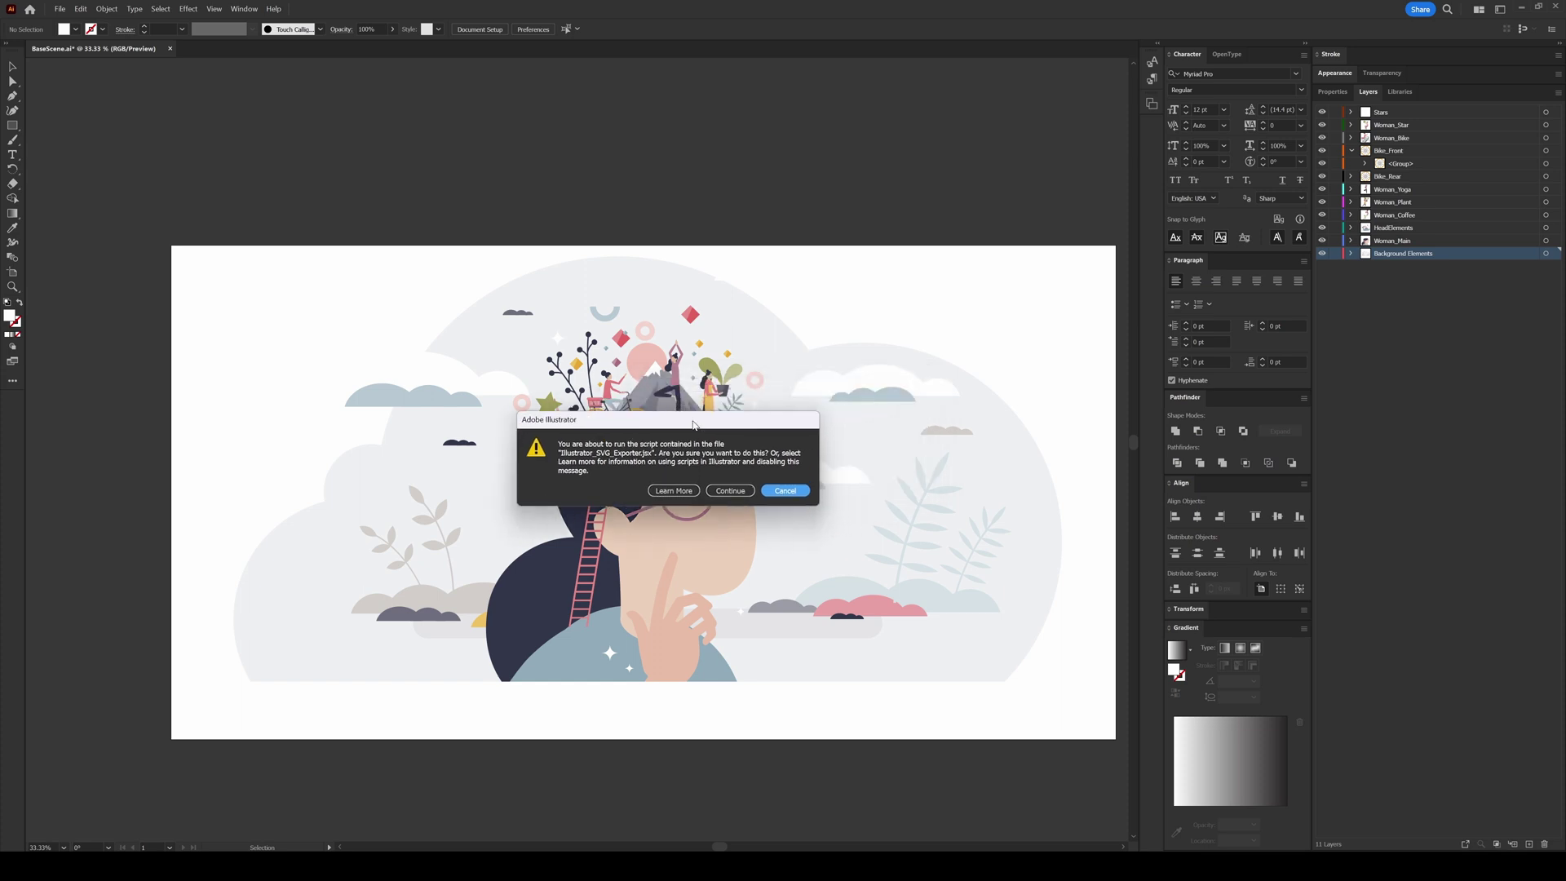
click(730, 490)
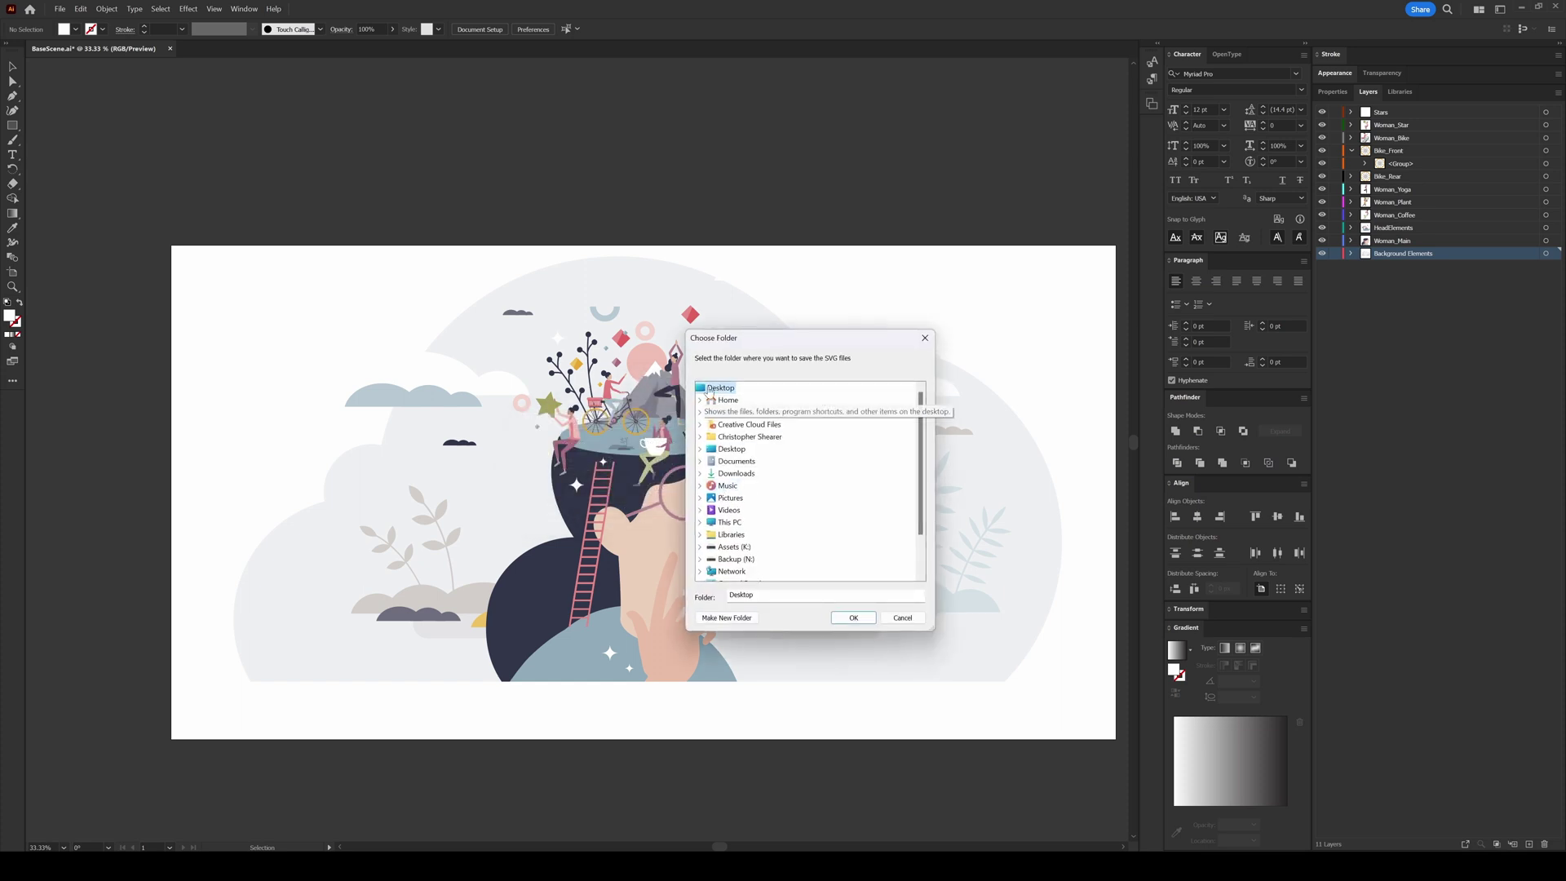
Step: Save the layers as SVG files in the Downloads folder and make all layers visible again
scroll(718, 437, down, 1)
click(720, 437)
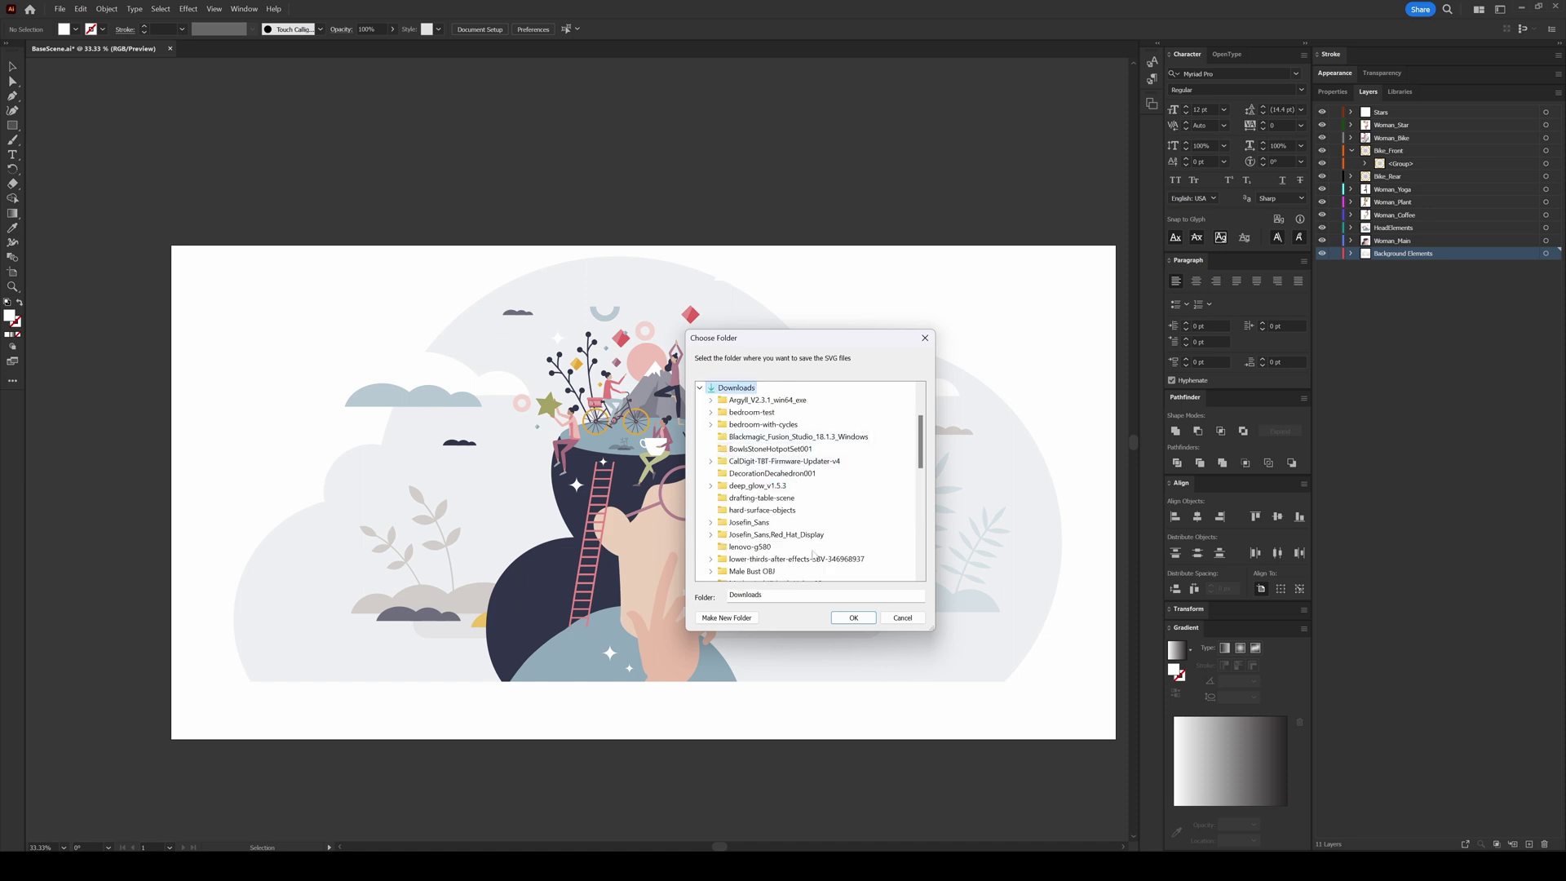
click(851, 618)
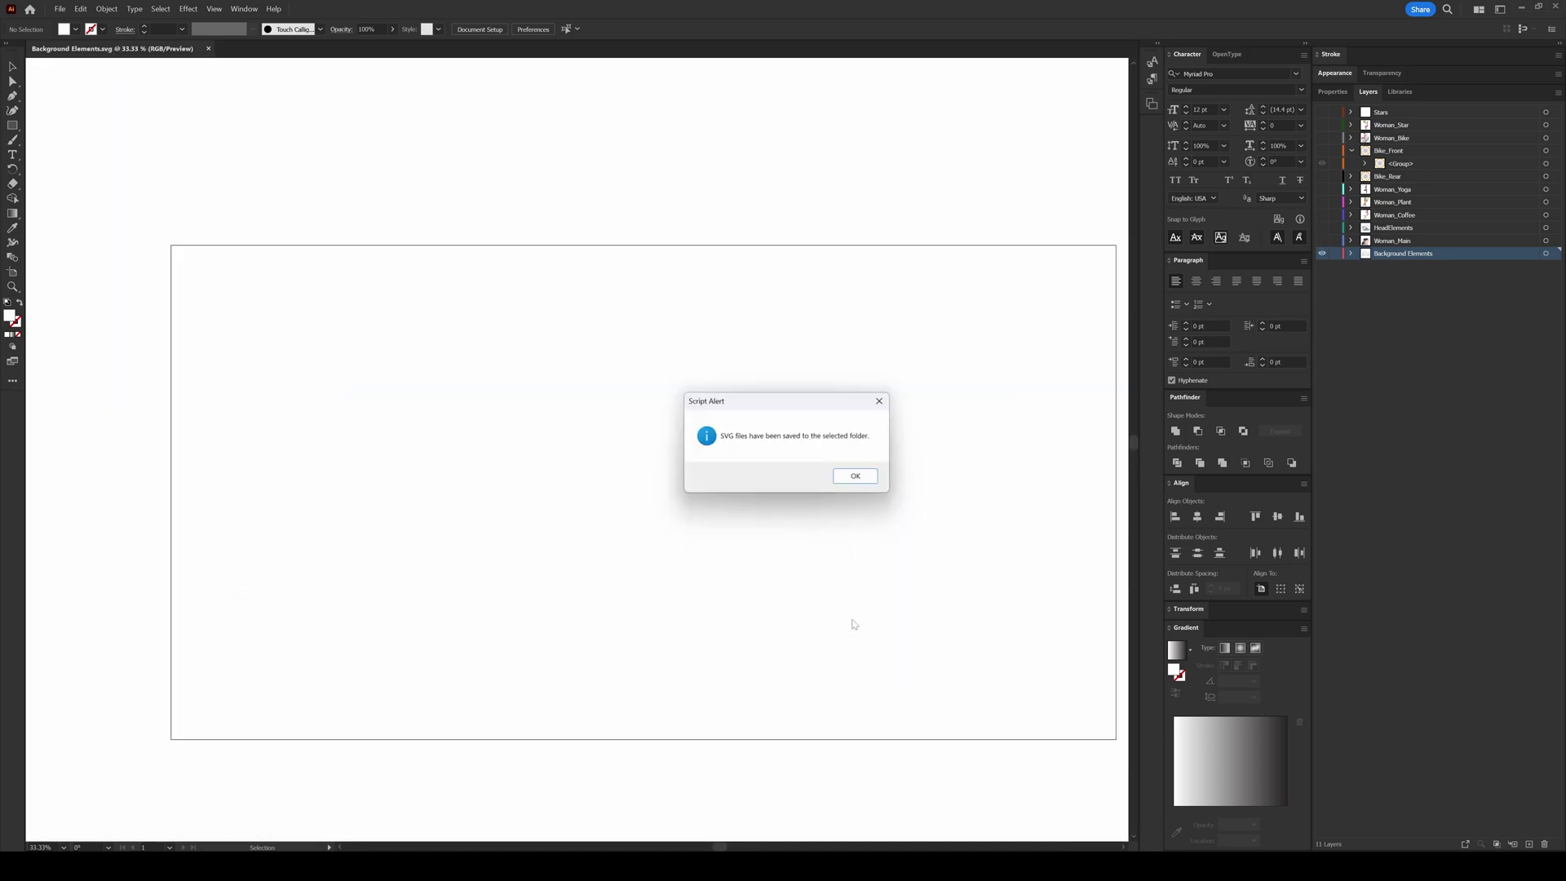
click(856, 475)
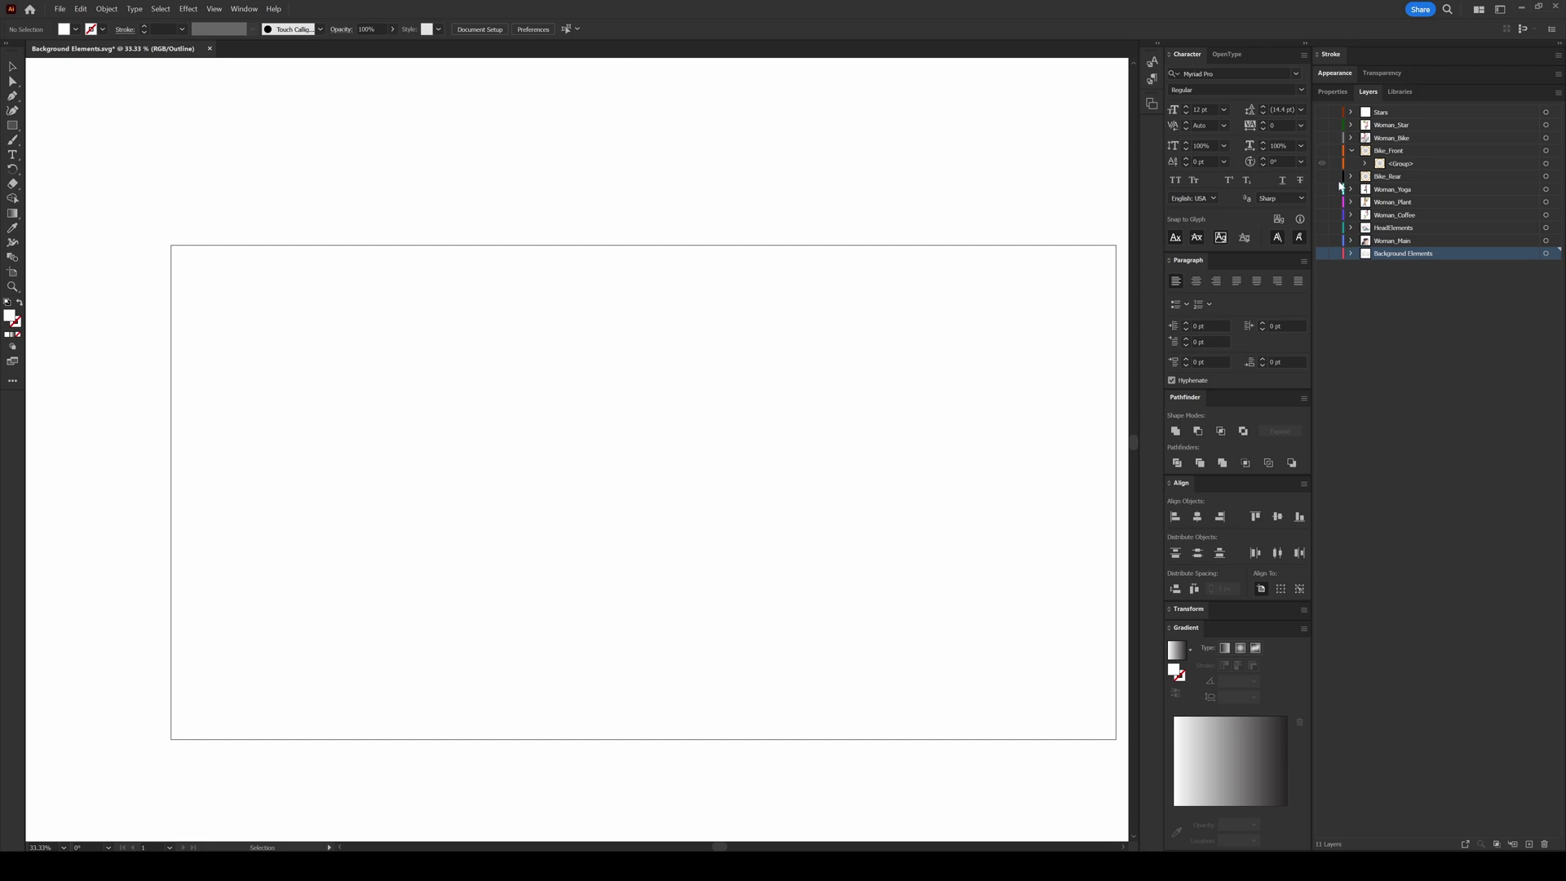
drag(1321, 112, 1317, 259)
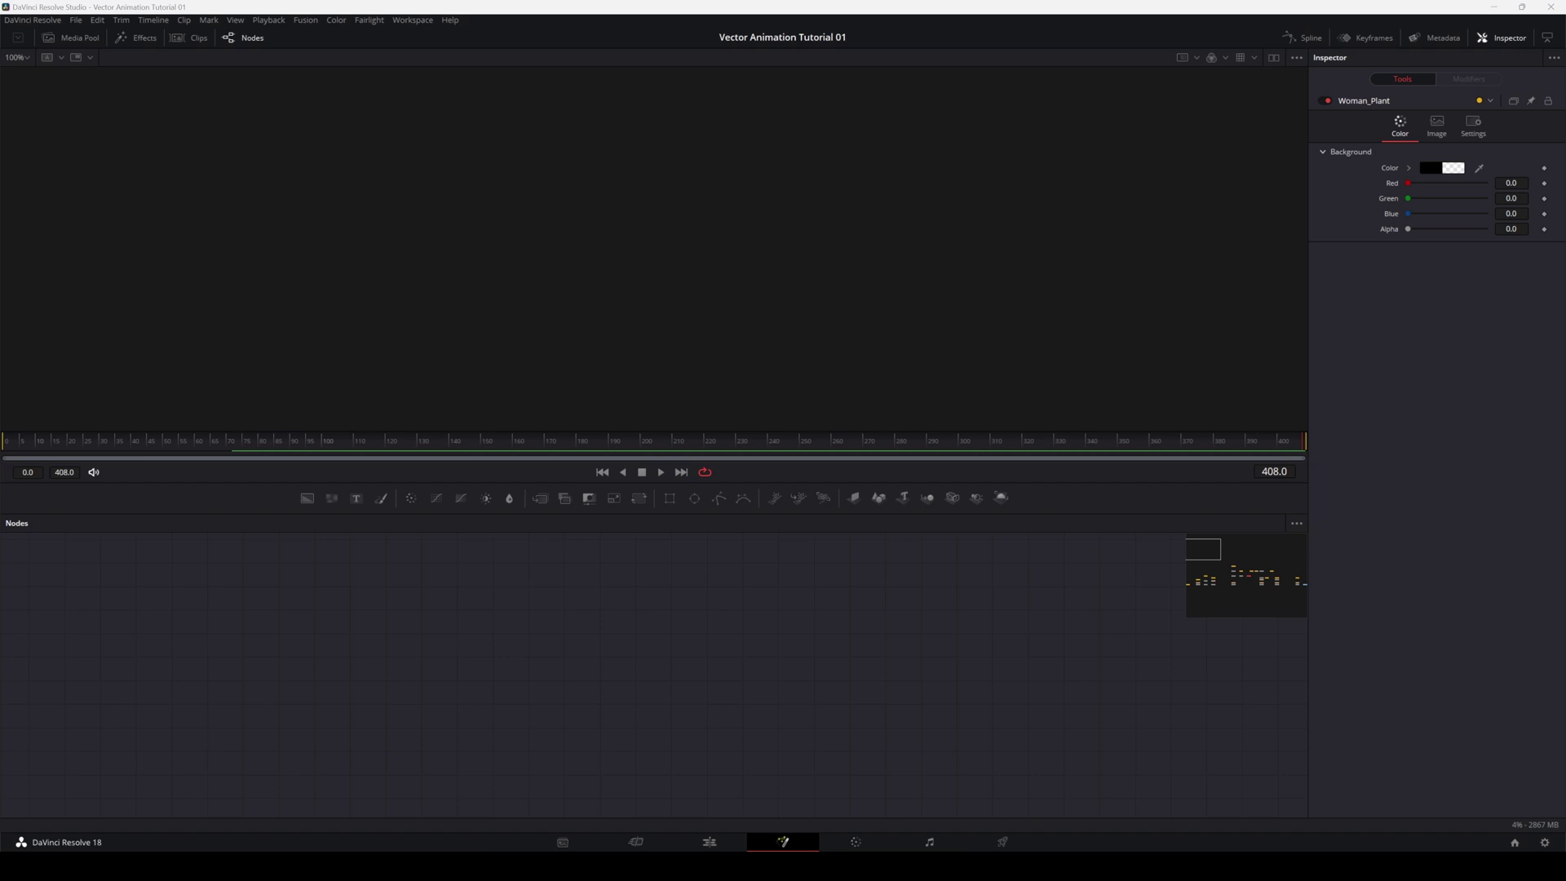
Step: In DaVinci Resolve Fusion, import the HeadElements SVG from the Downloads folder at 1920 by 1004.8
click(305, 20)
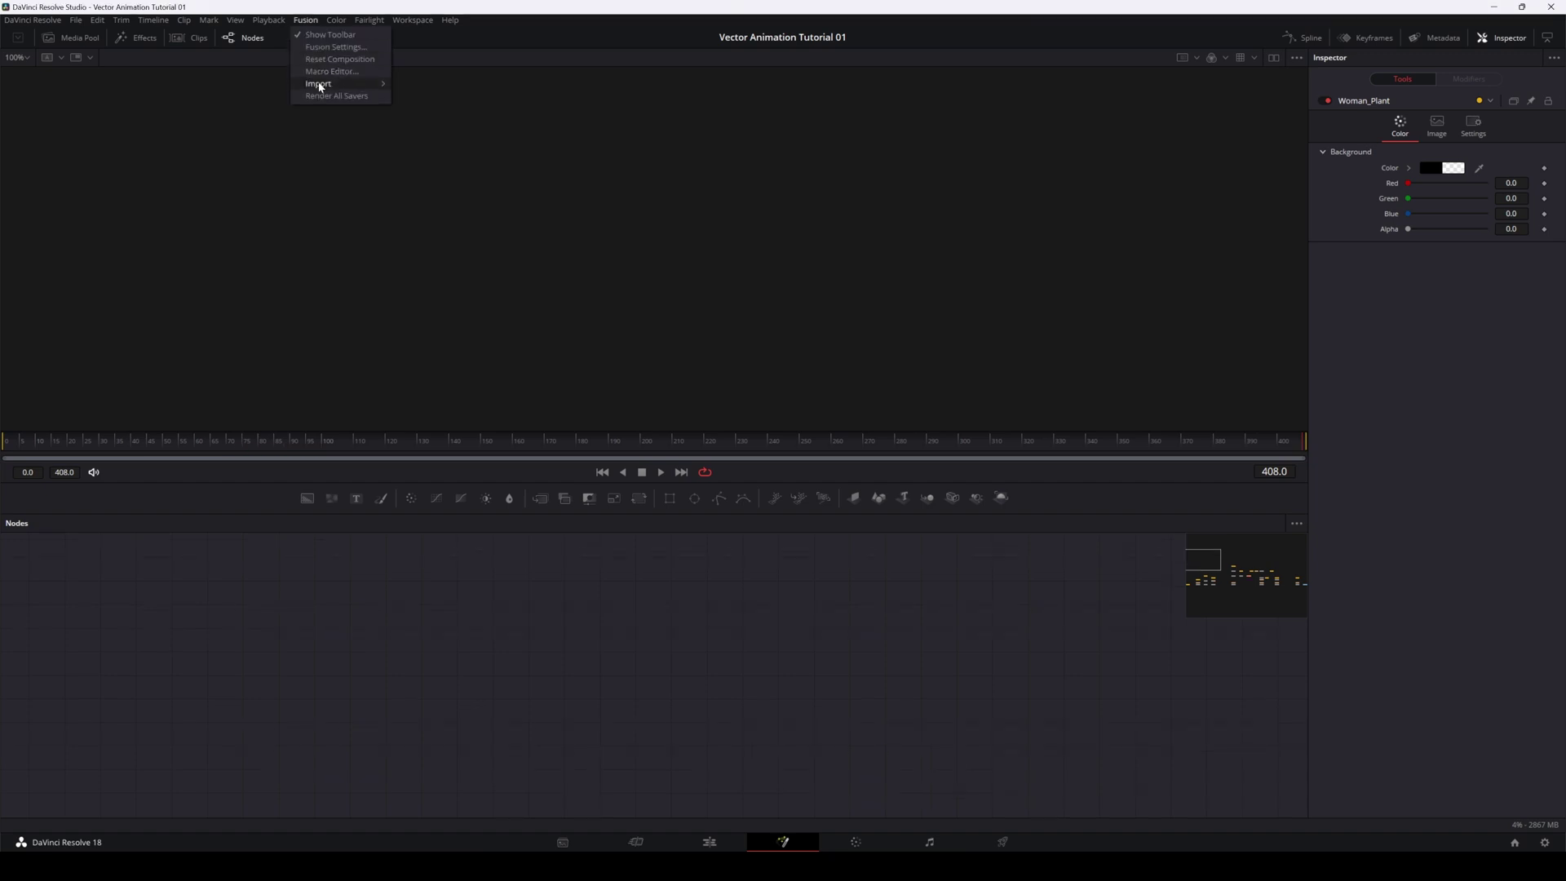
mouse_move(322, 84)
click(438, 134)
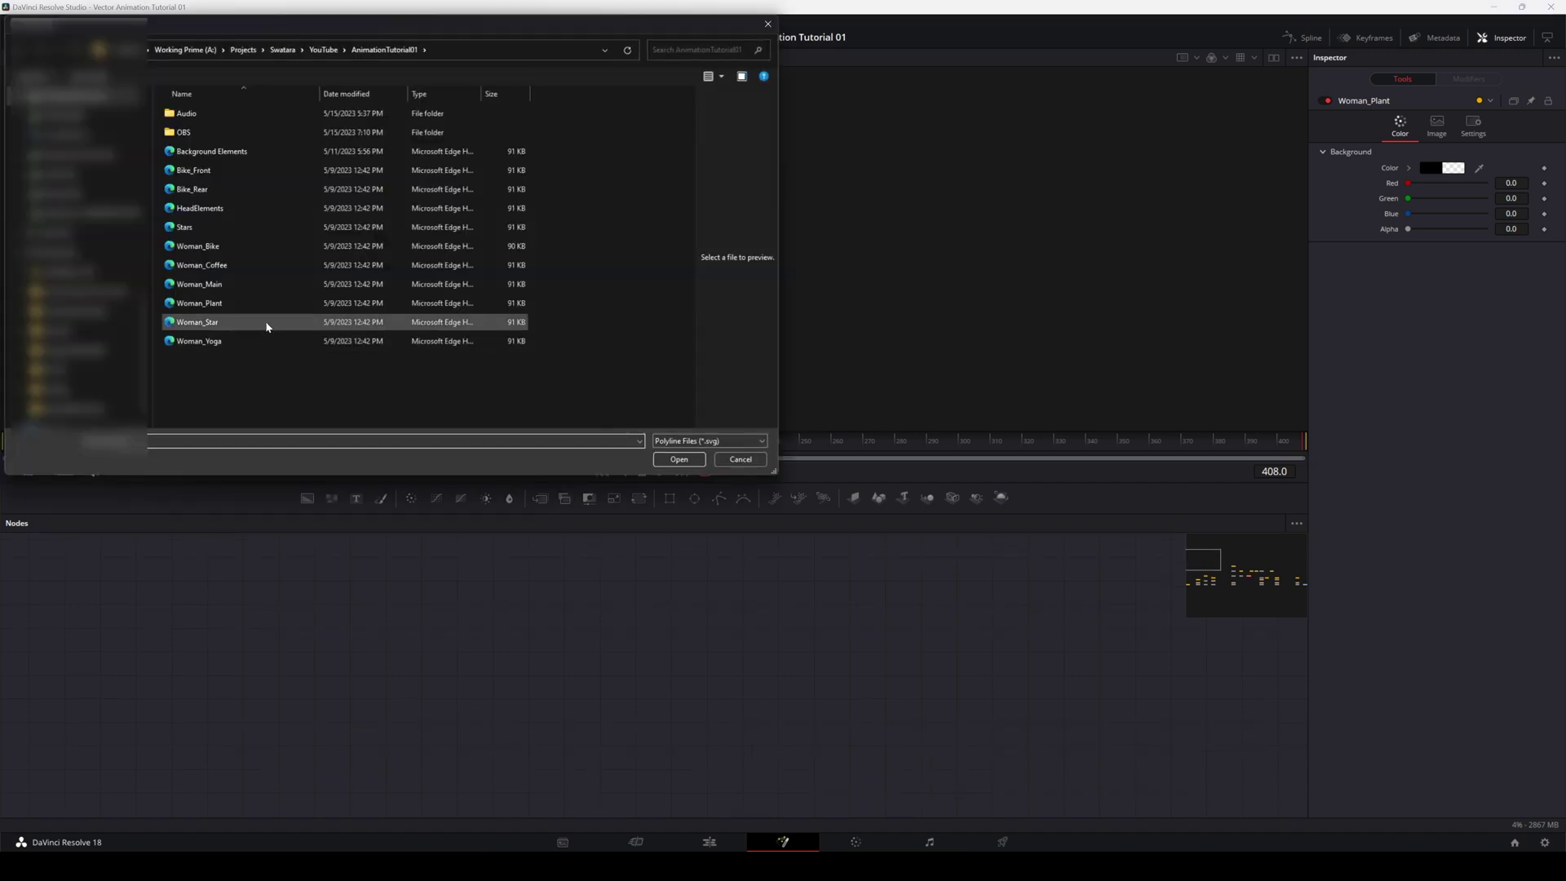
scroll(73, 230, up, 6)
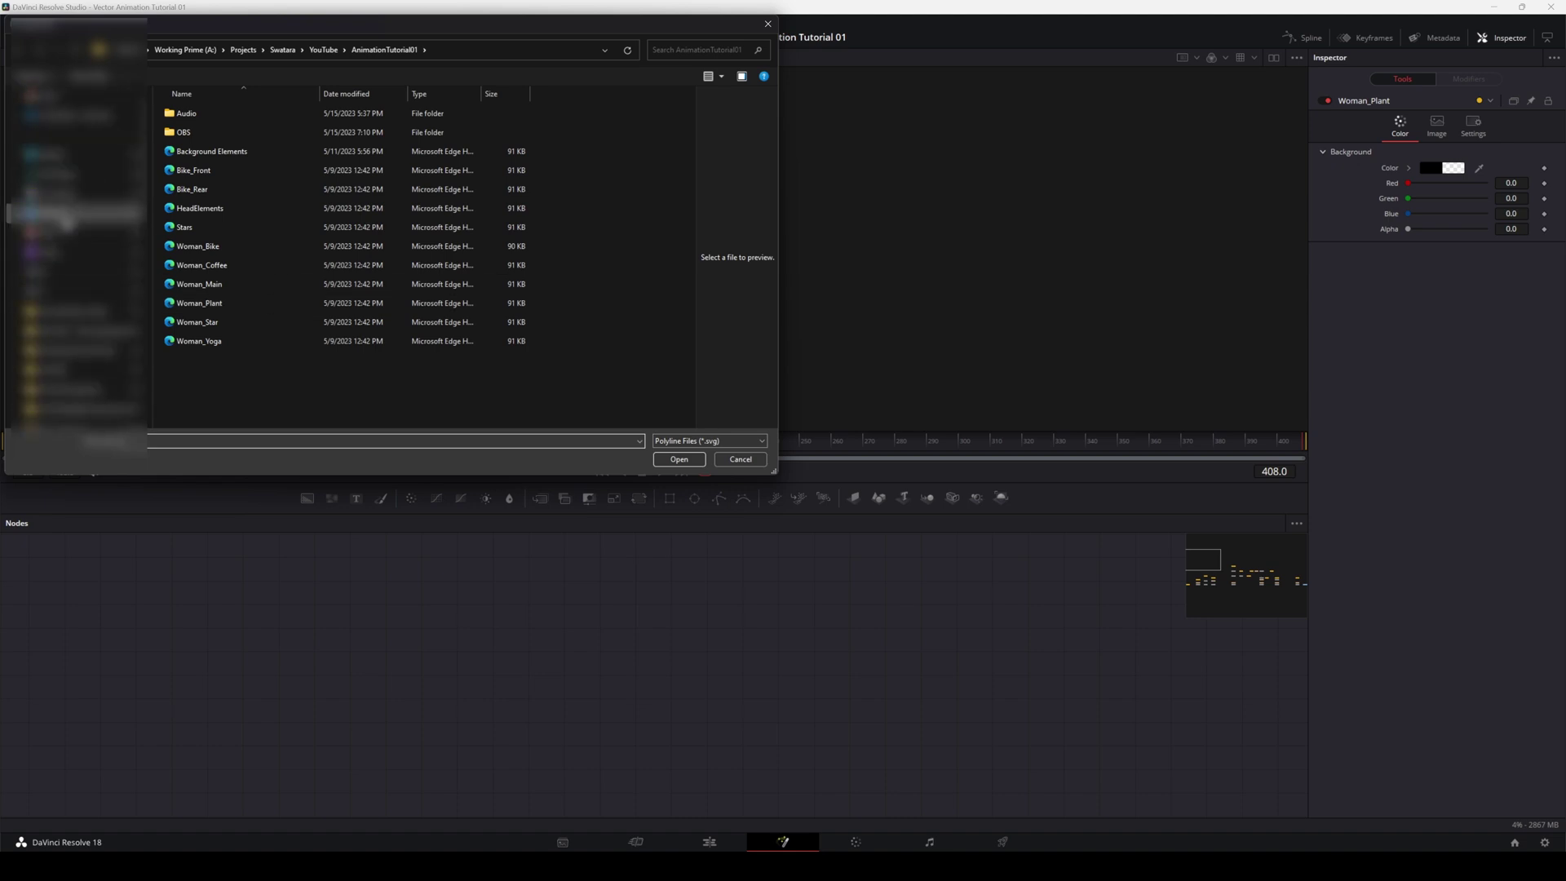
click(75, 174)
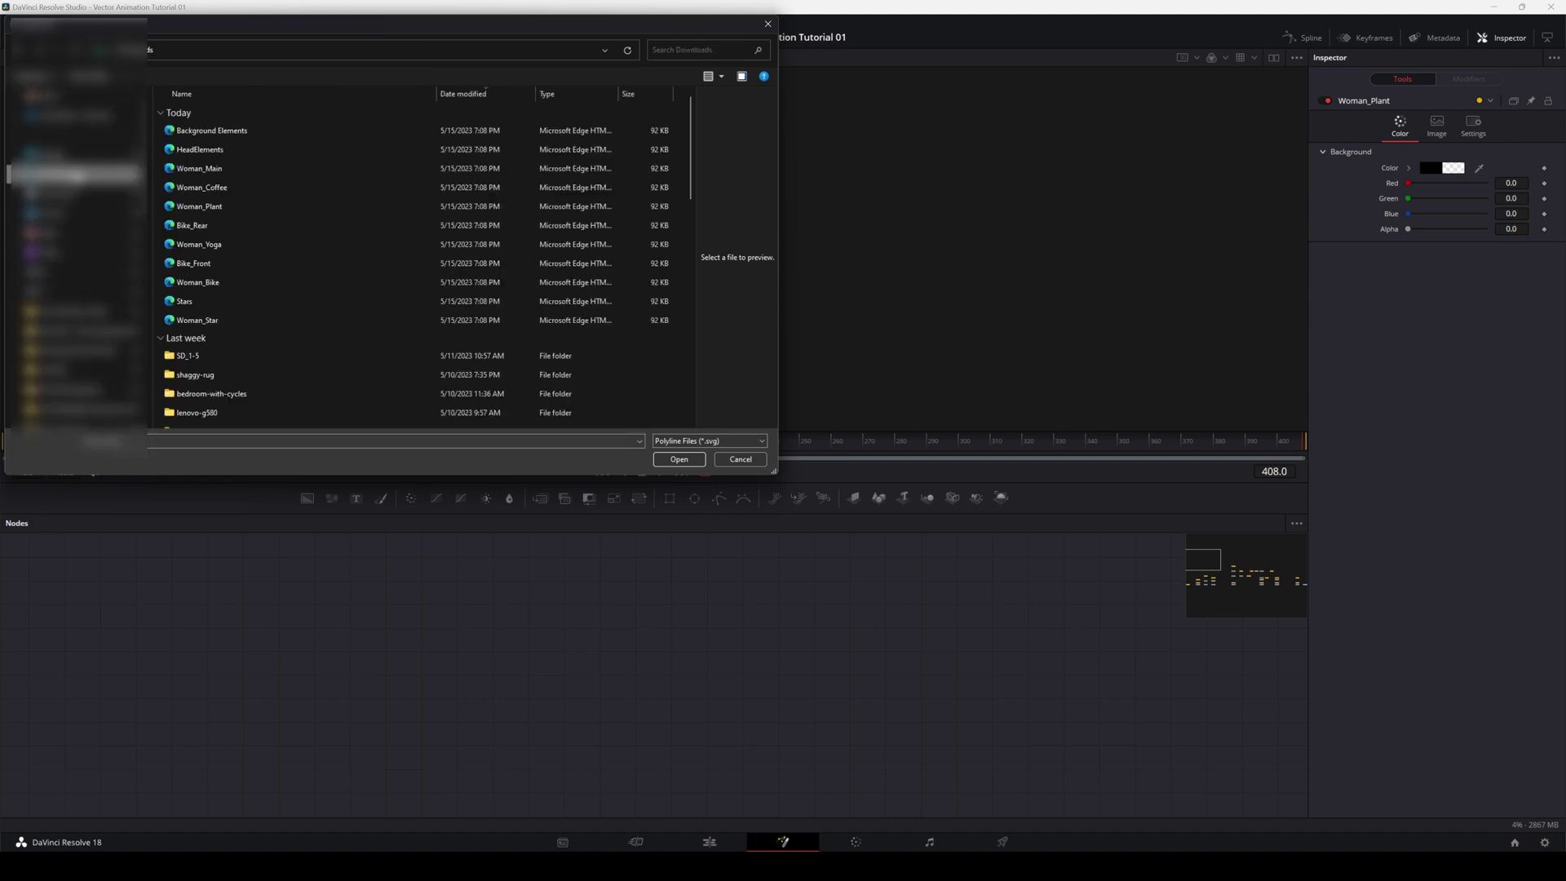
double_click(219, 155)
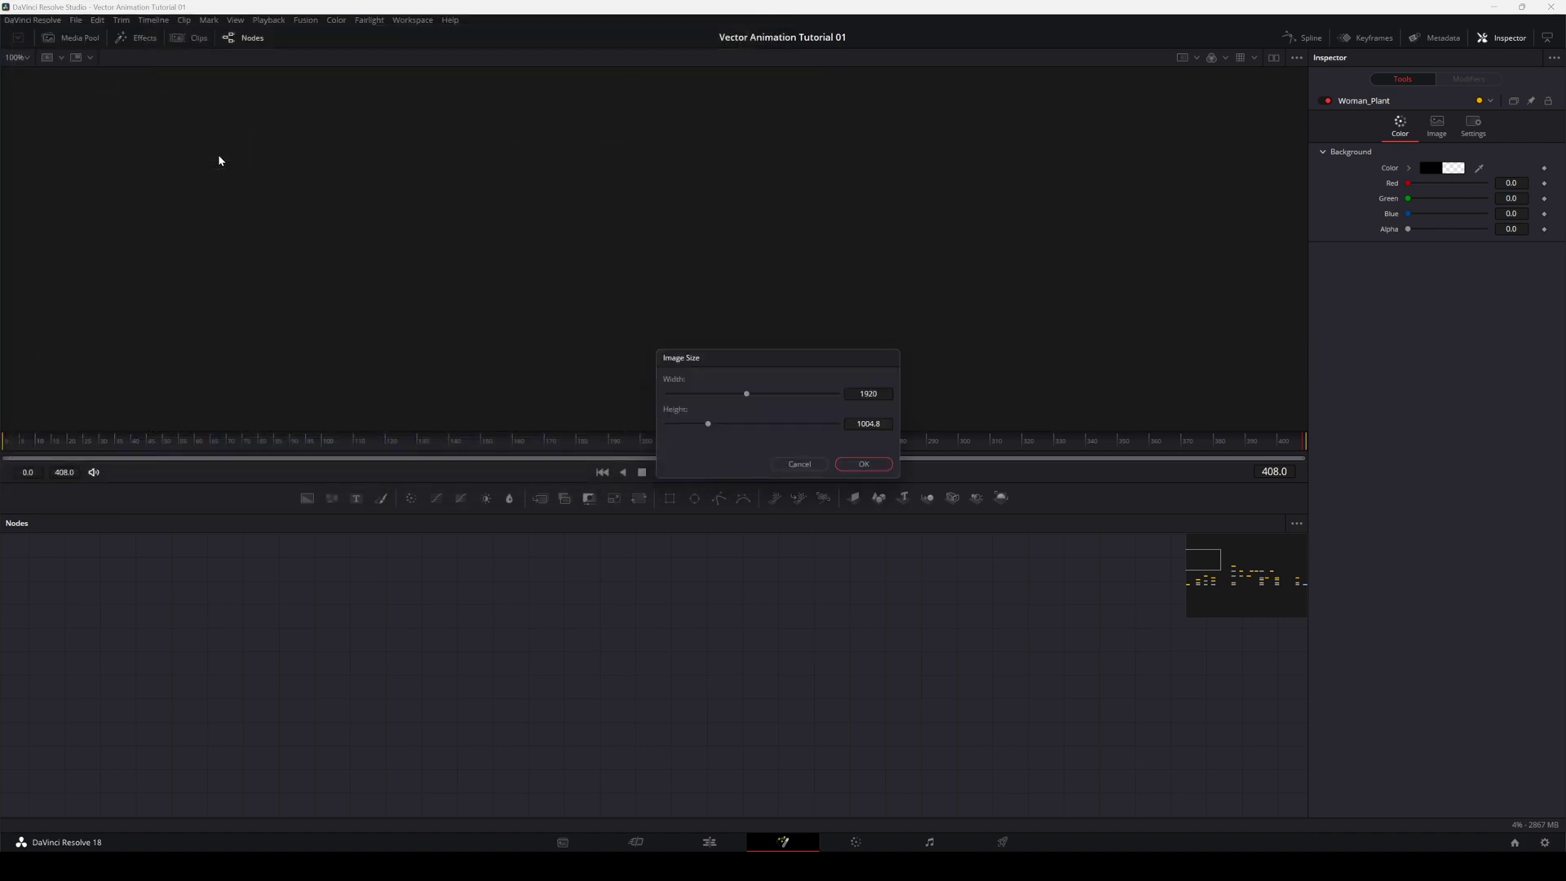
click(853, 464)
Step: Display the imported HeadElements group in the viewer to check its artwork and start playback
drag(1292, 751, 633, 684)
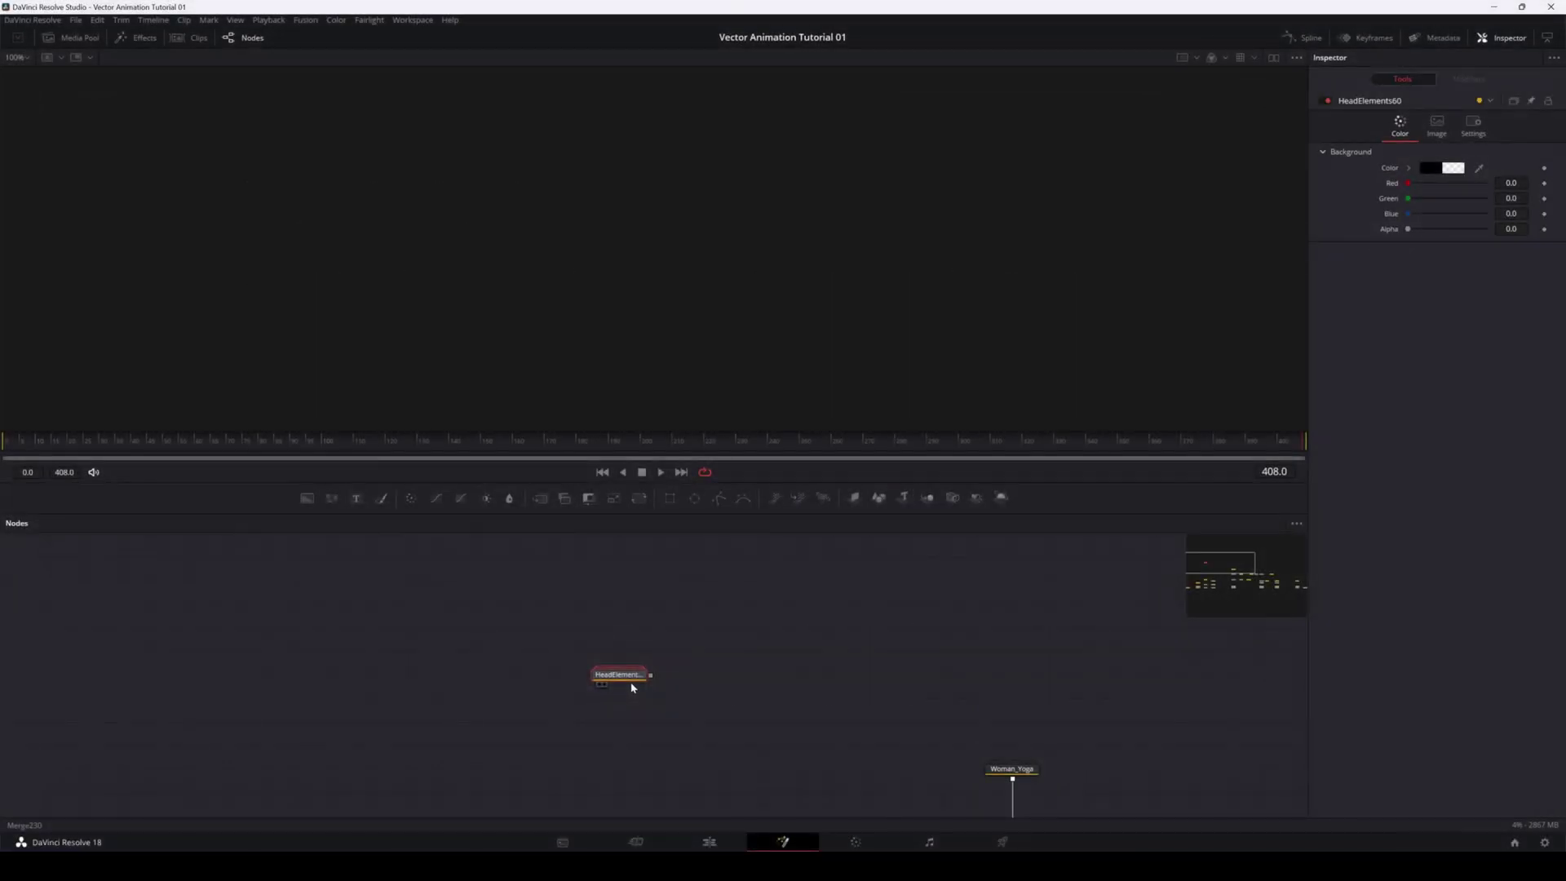
drag(631, 688, 634, 343)
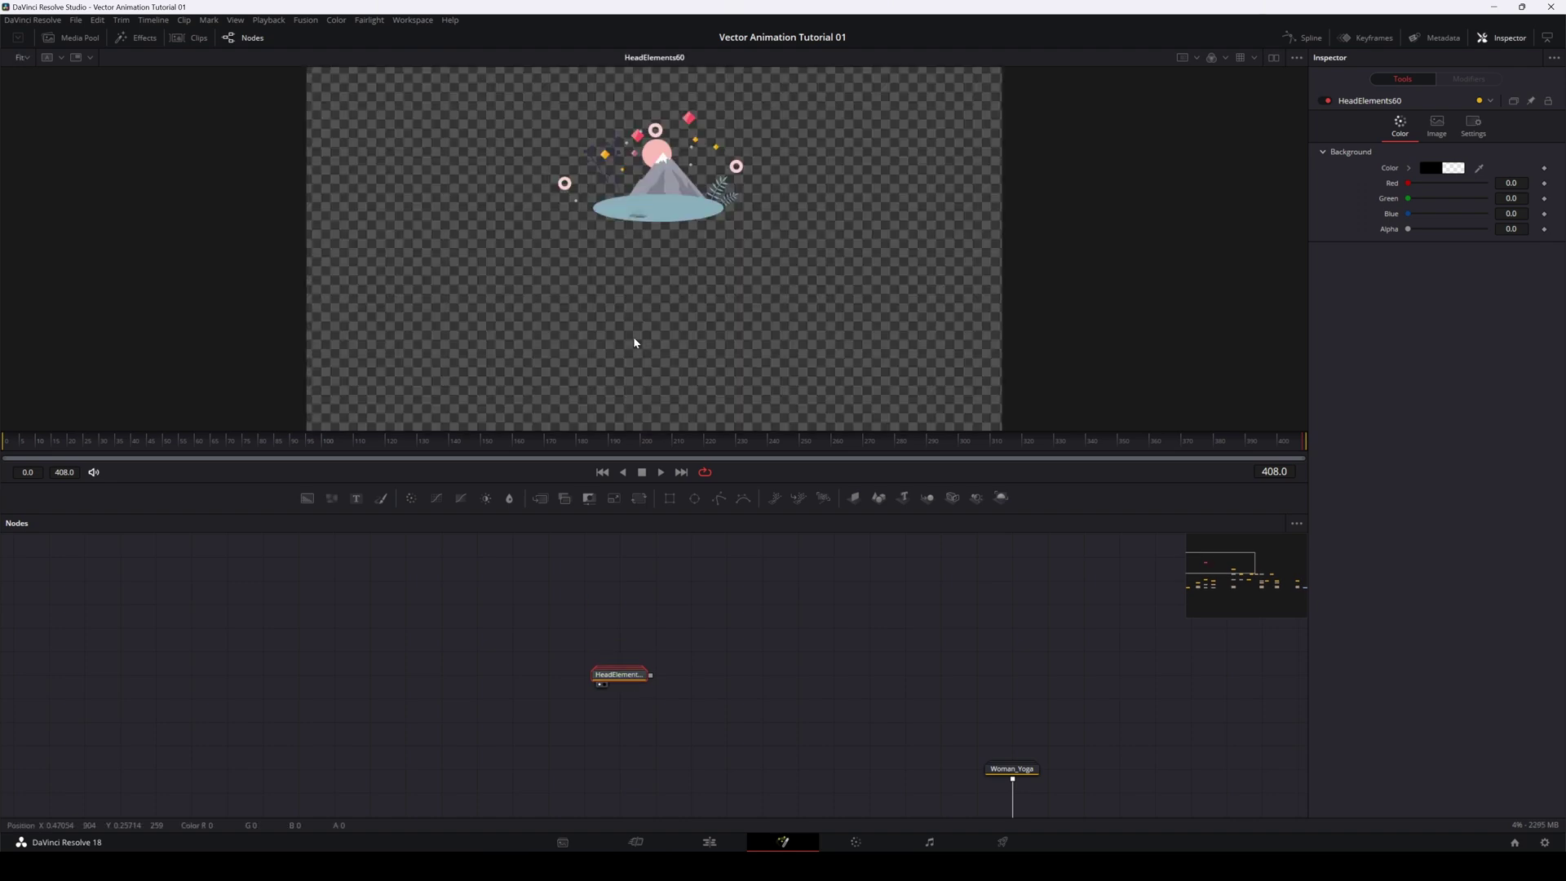
scroll(680, 208, up, 5)
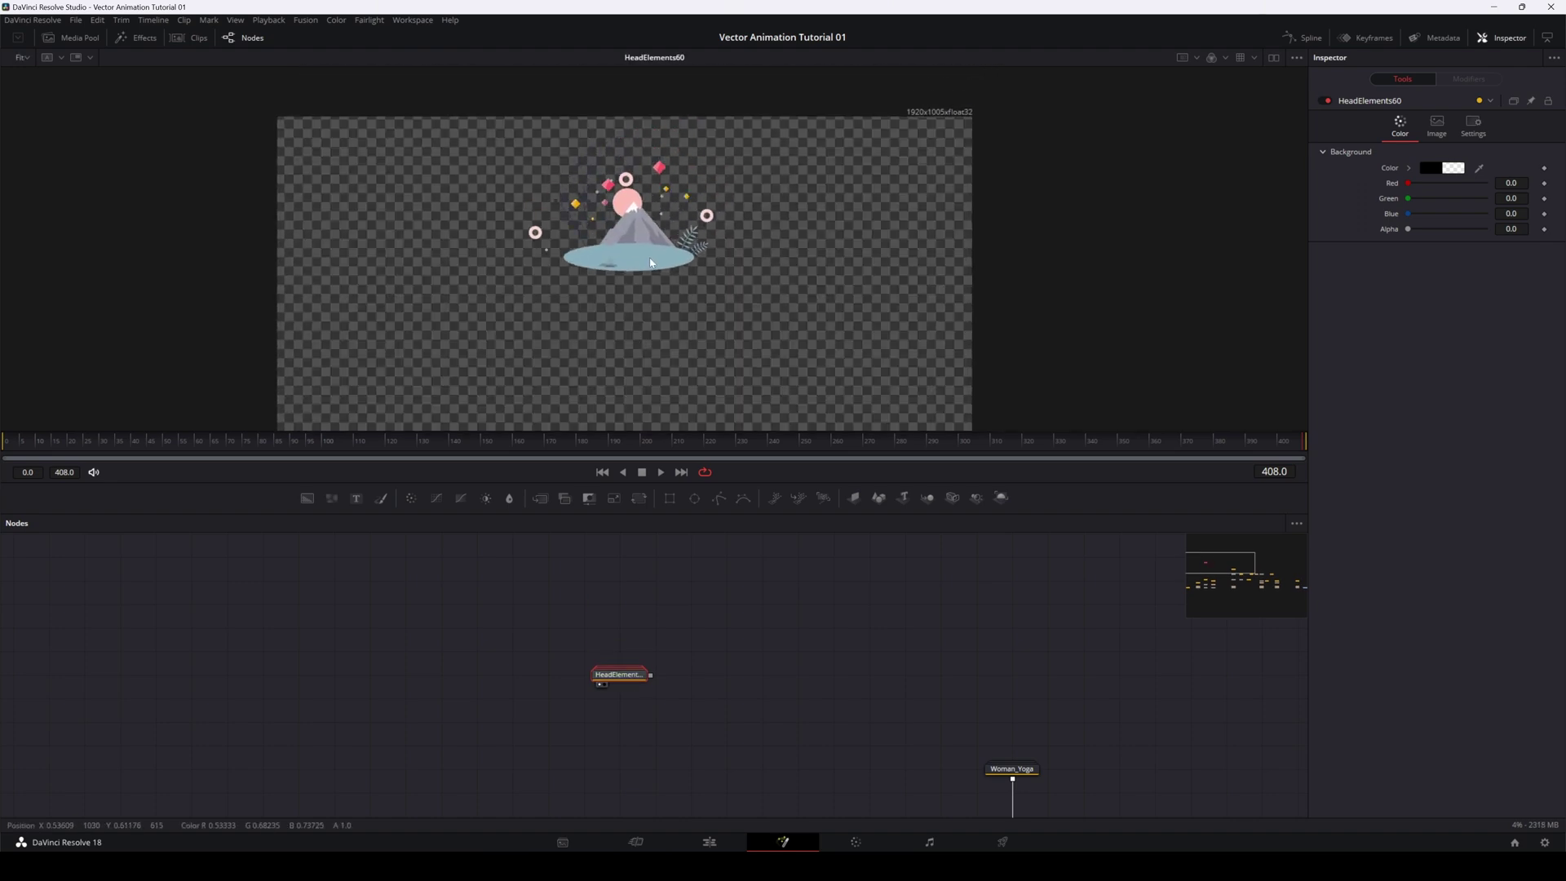
scroll(651, 265, down, 3)
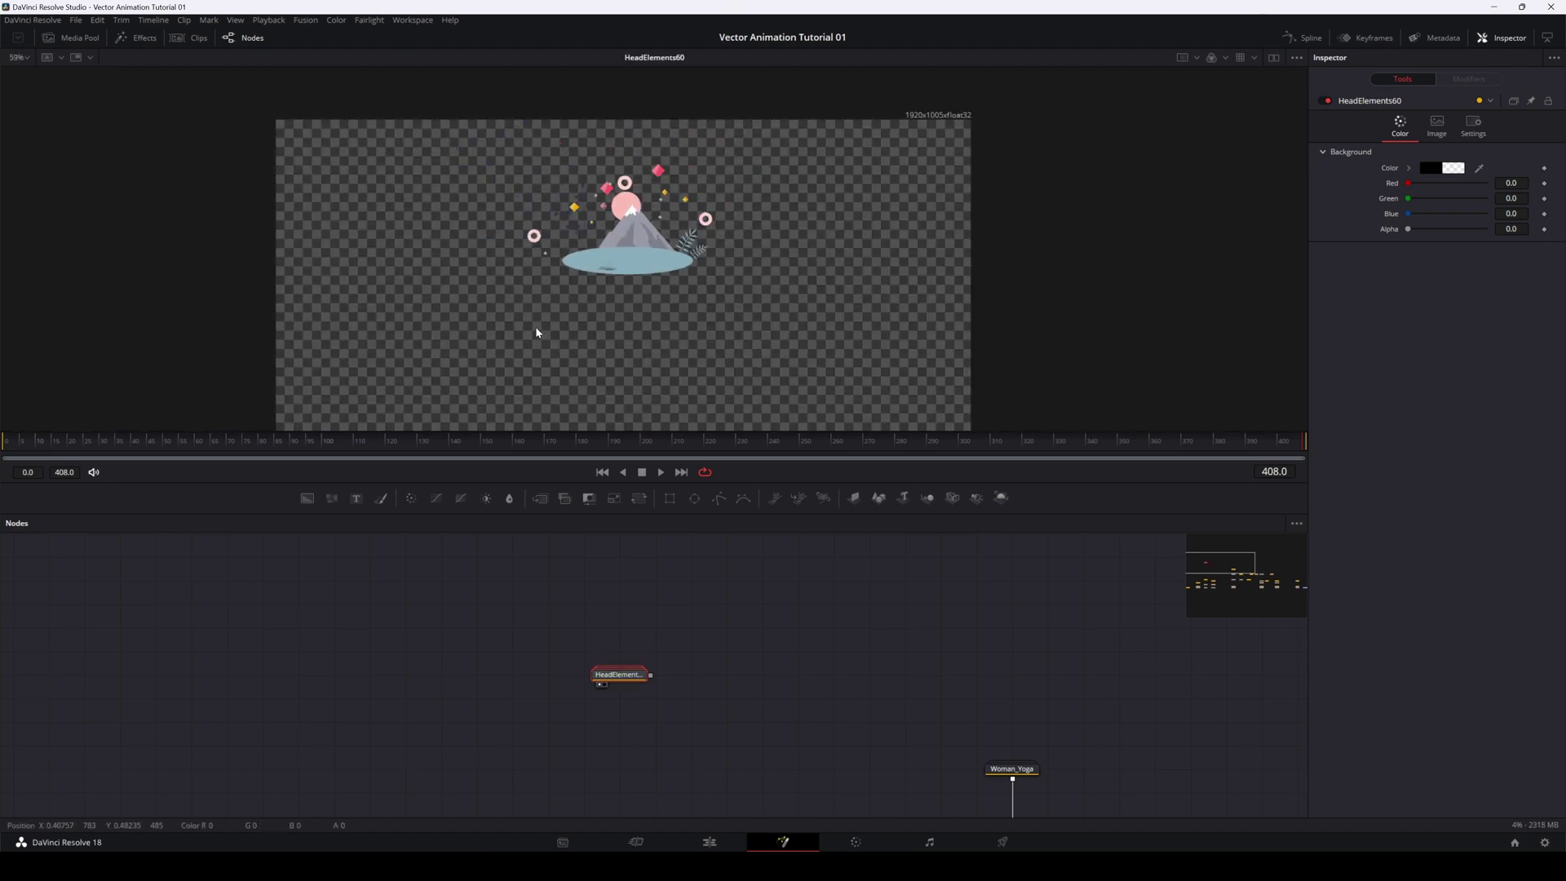
key(space)
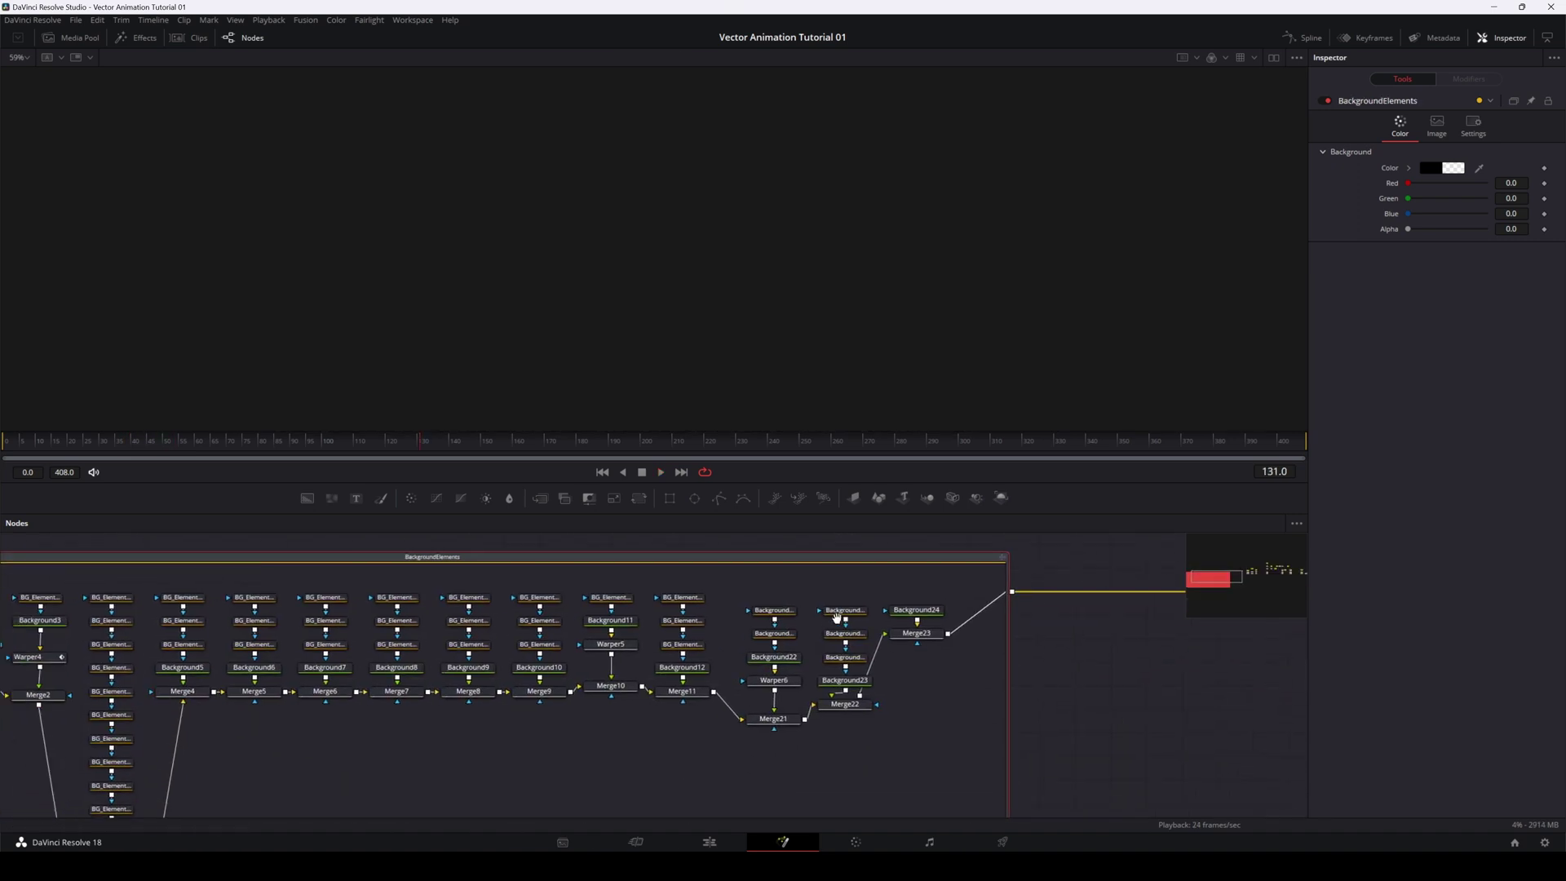
Step: Enlarge the node area and inspect how BG_Cloud, Background1 and Merge1 connect inside the BackgroundElements group
drag(731, 483, 731, 193)
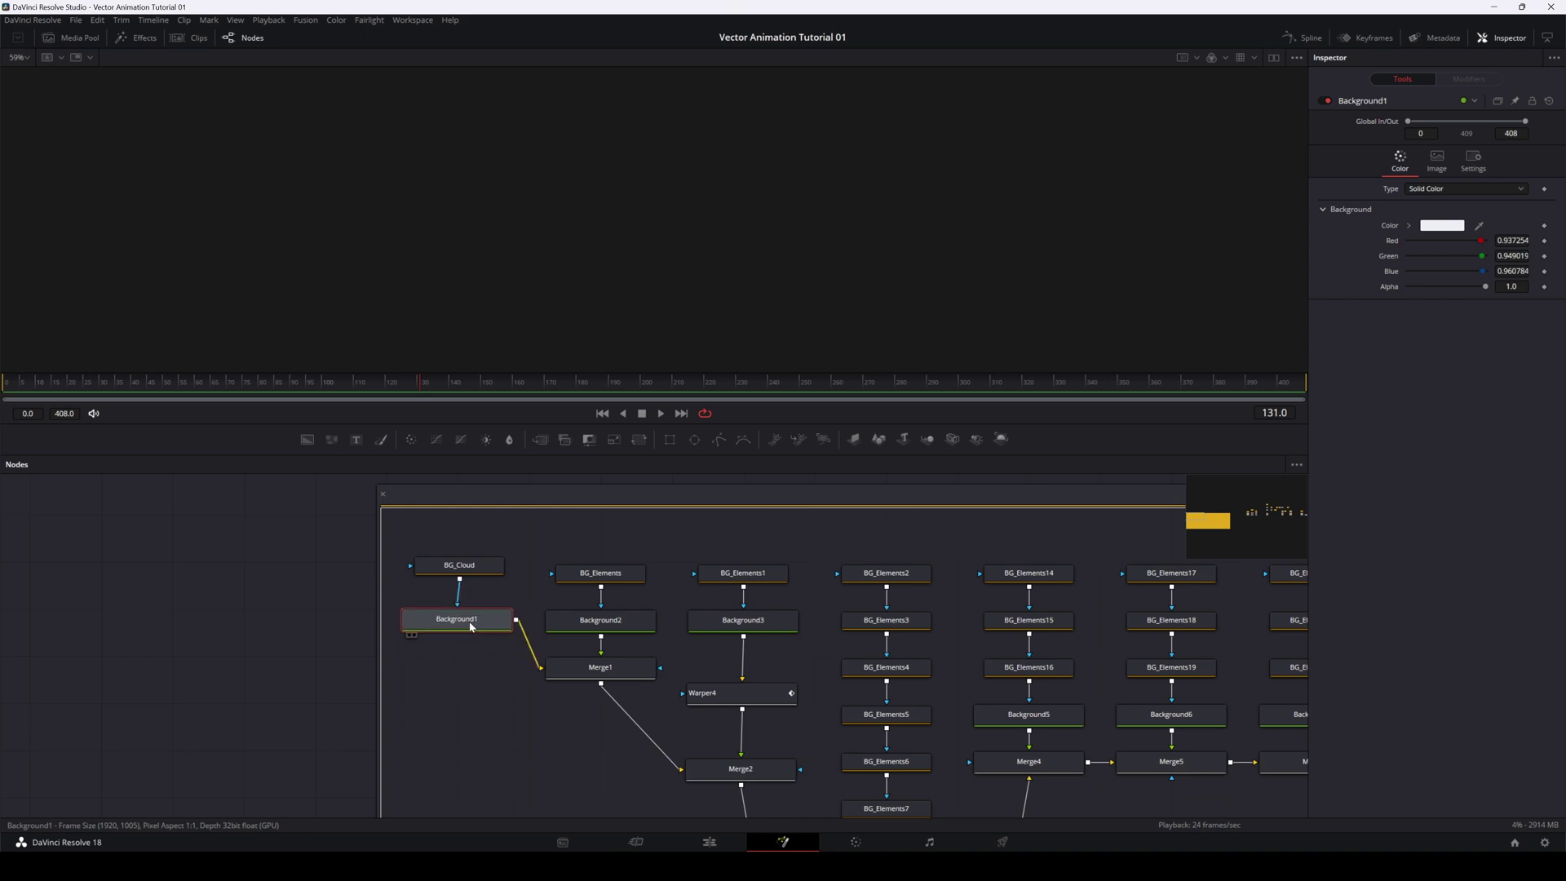
mouse_move(454, 571)
mouse_down()
mouse_move(460, 549)
mouse_move(474, 556)
mouse_move(455, 568)
mouse_up()
drag(488, 703, 321, 693)
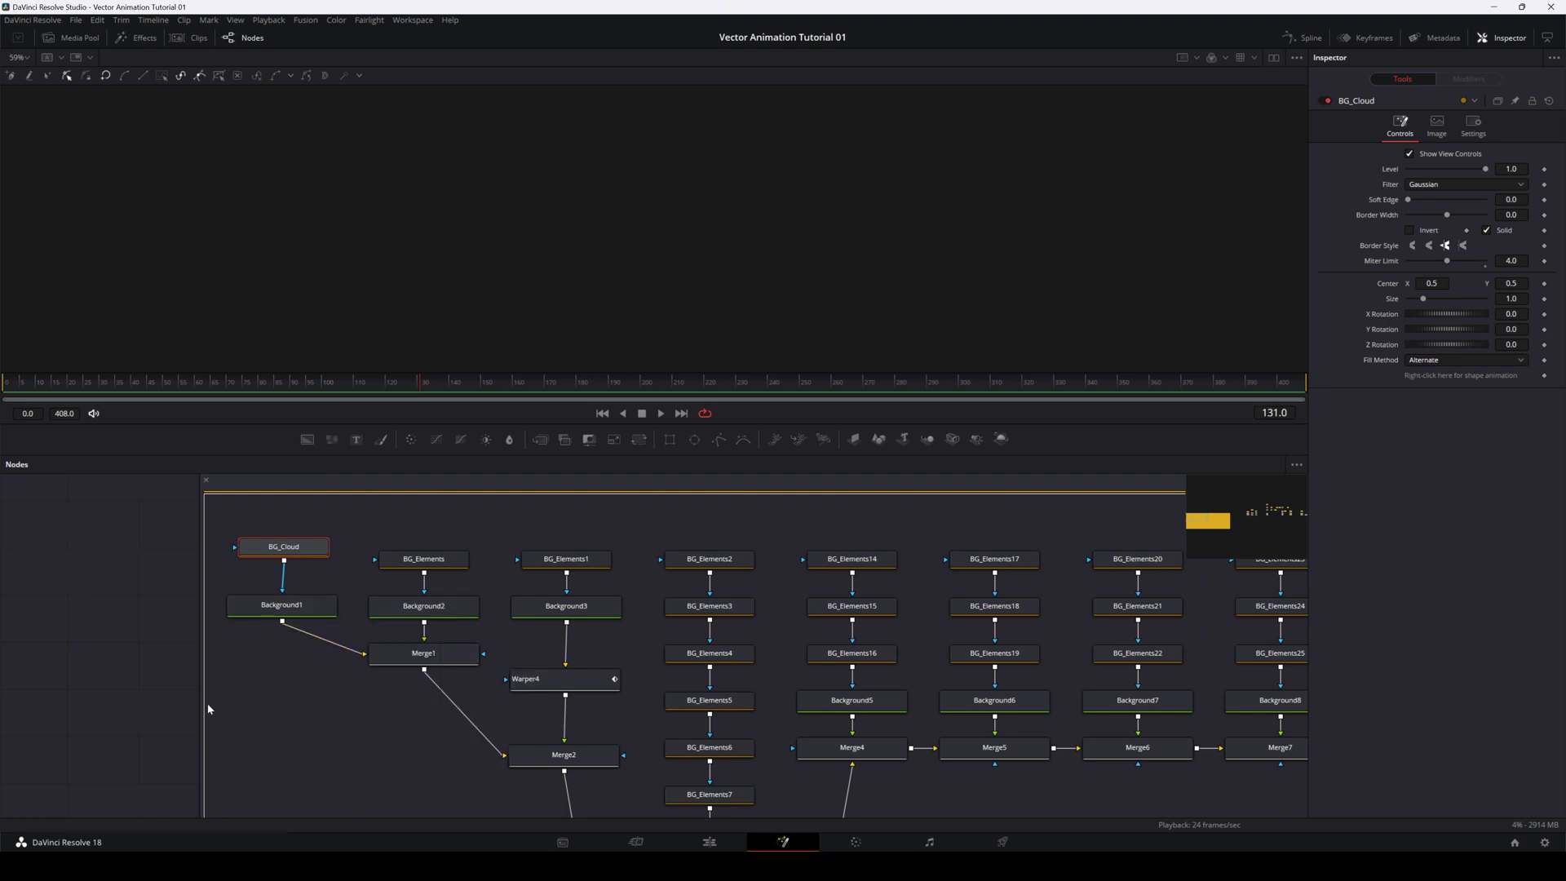
click(273, 606)
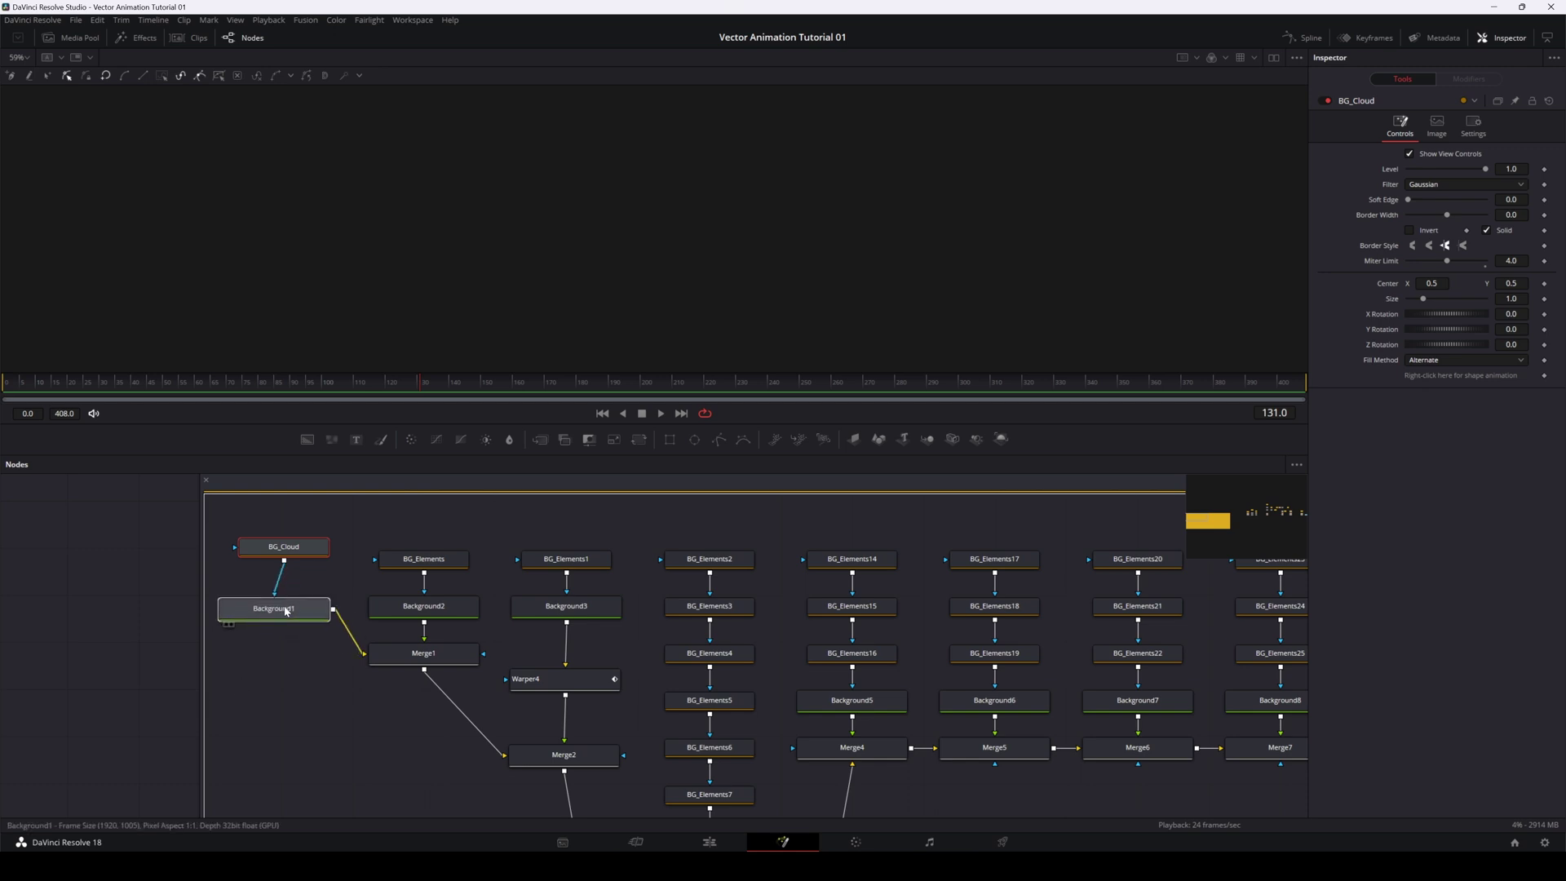
drag(308, 553, 306, 549)
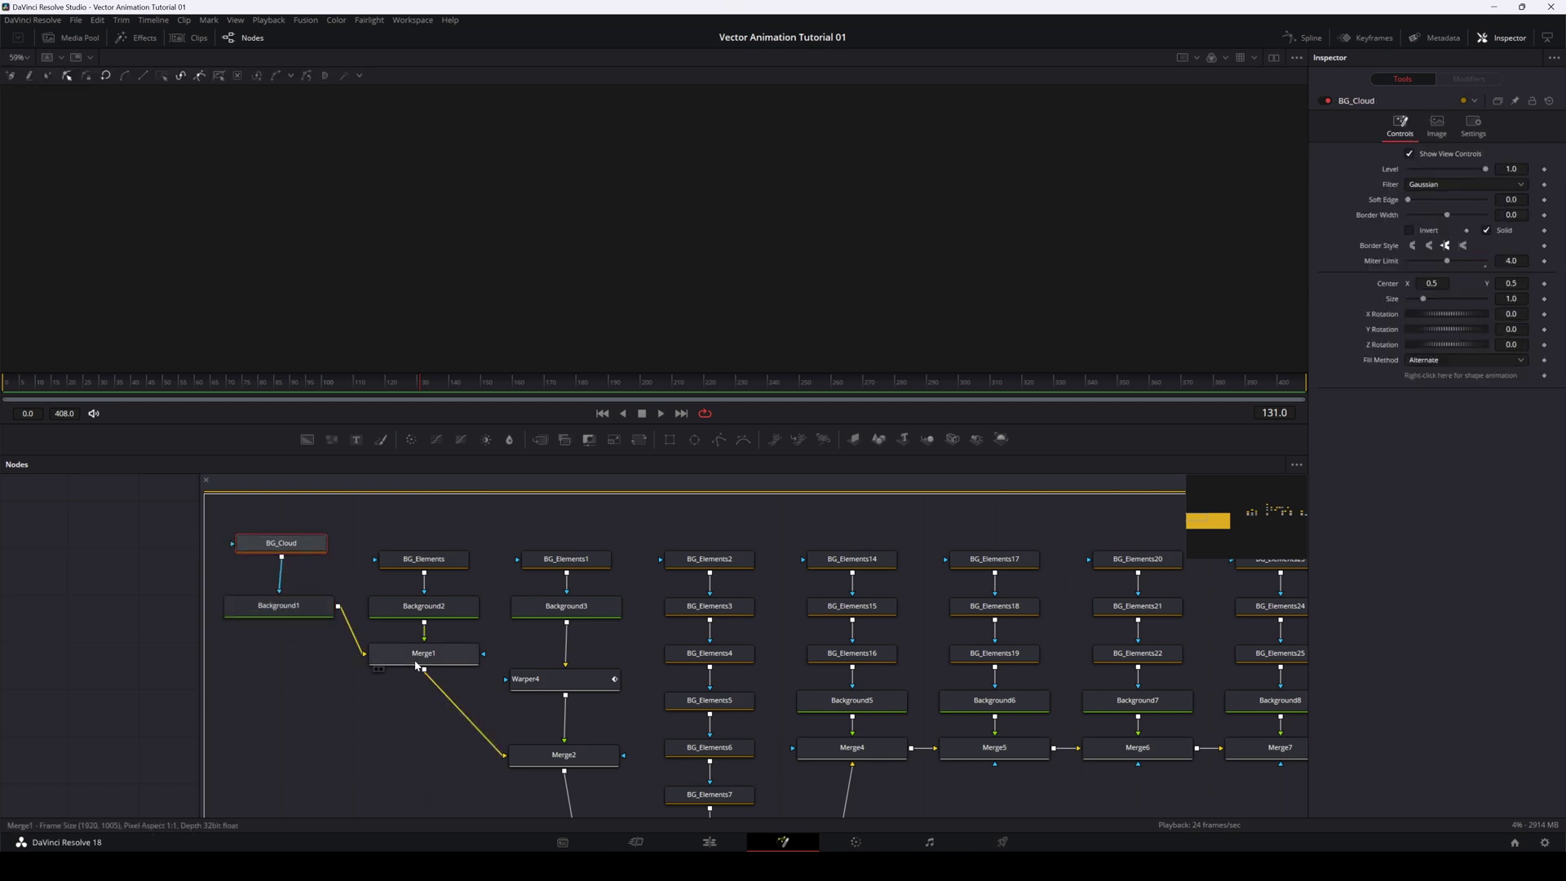
mouse_move(416, 665)
mouse_down()
mouse_move(352, 703)
mouse_move(410, 681)
mouse_up()
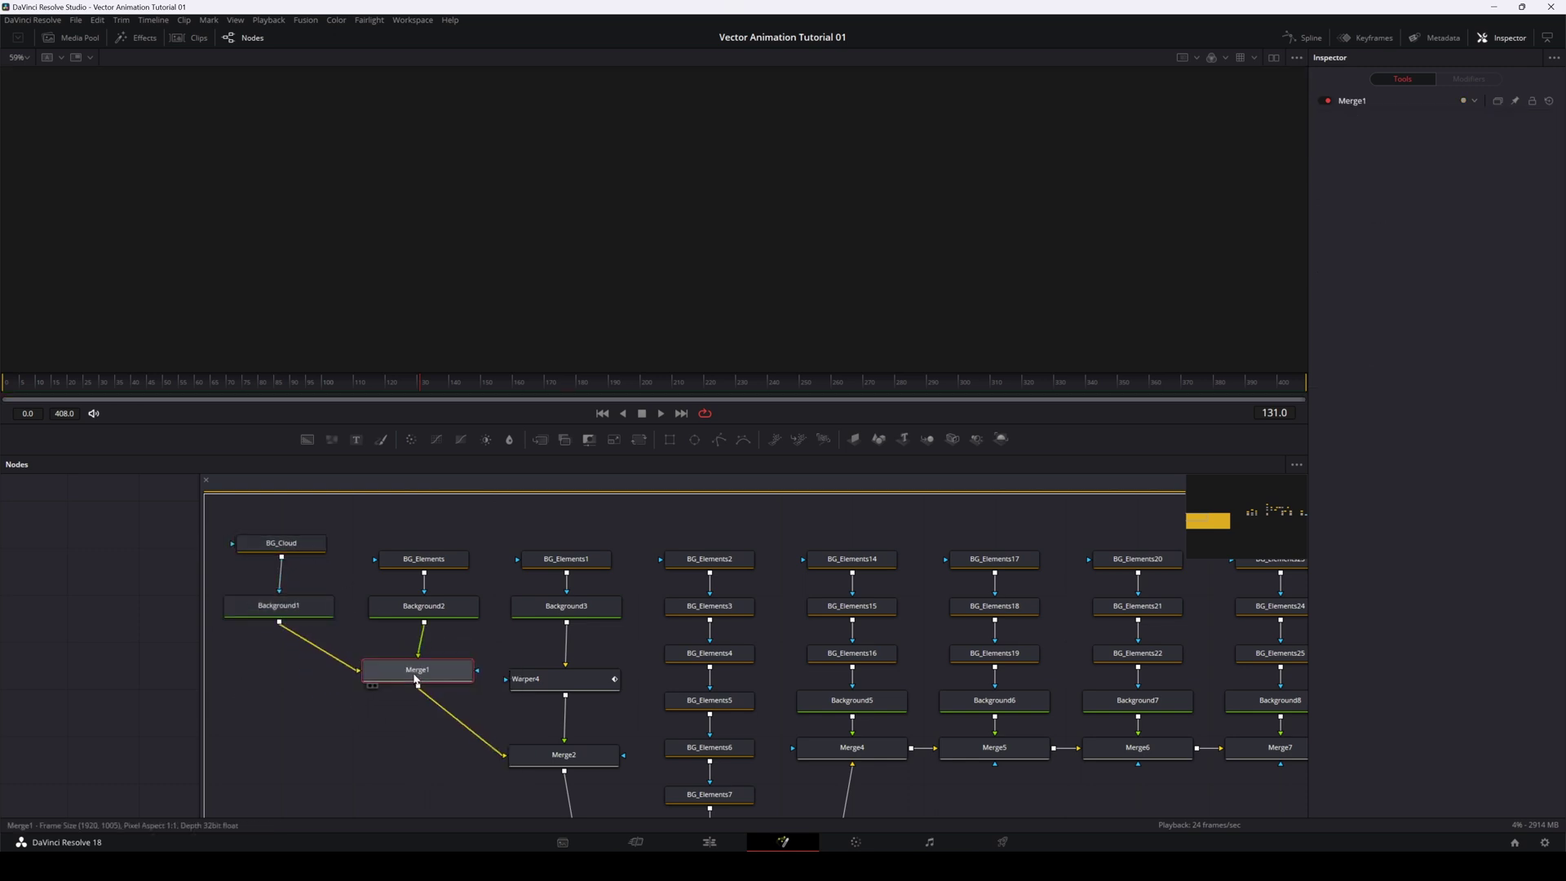
Step: Display the Merge1 output in the viewer and frame the whole background cloud
key(1)
scroll(629, 310, up, 1)
scroll(638, 297, down, 1)
scroll(654, 310, down, 3)
scroll(656, 304, up, 2)
scroll(656, 296, down, 2)
drag(656, 296, 614, 223)
Step: Display Merge2 and a further node down the chain in the viewer to follow the background's build-up
drag(564, 752, 693, 326)
drag(709, 627, 615, 524)
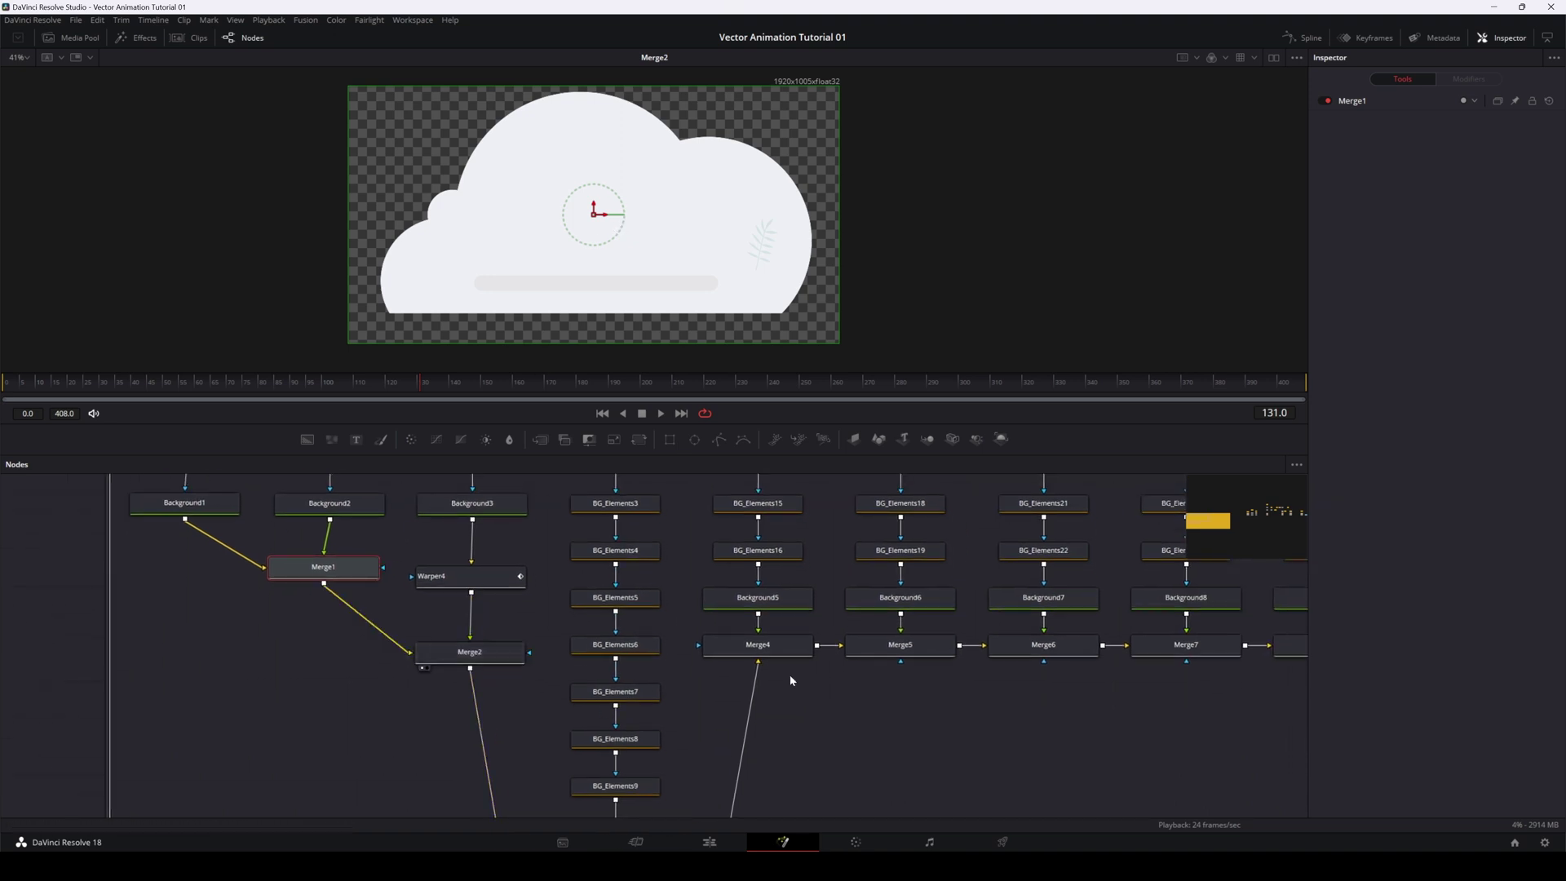
drag(766, 642, 651, 529)
drag(550, 681, 520, 583)
drag(468, 787, 571, 224)
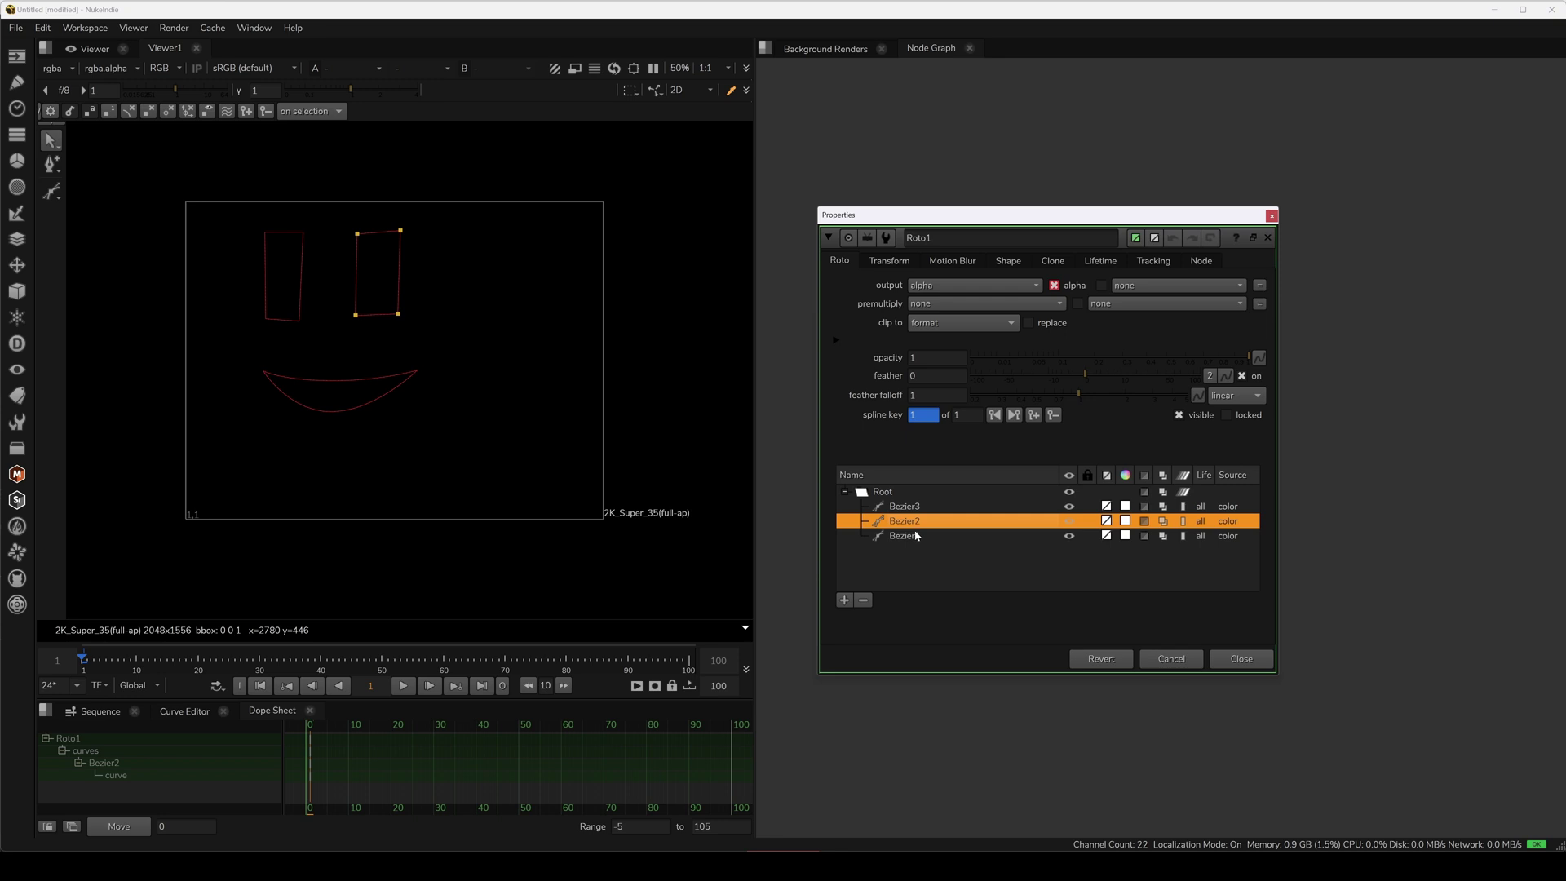
Step: In Nuke, select the individual Bezier shapes in the Roto1 node's shape list to inspect them
click(915, 535)
click(911, 522)
click(910, 508)
shift+click(911, 535)
double_click(915, 534)
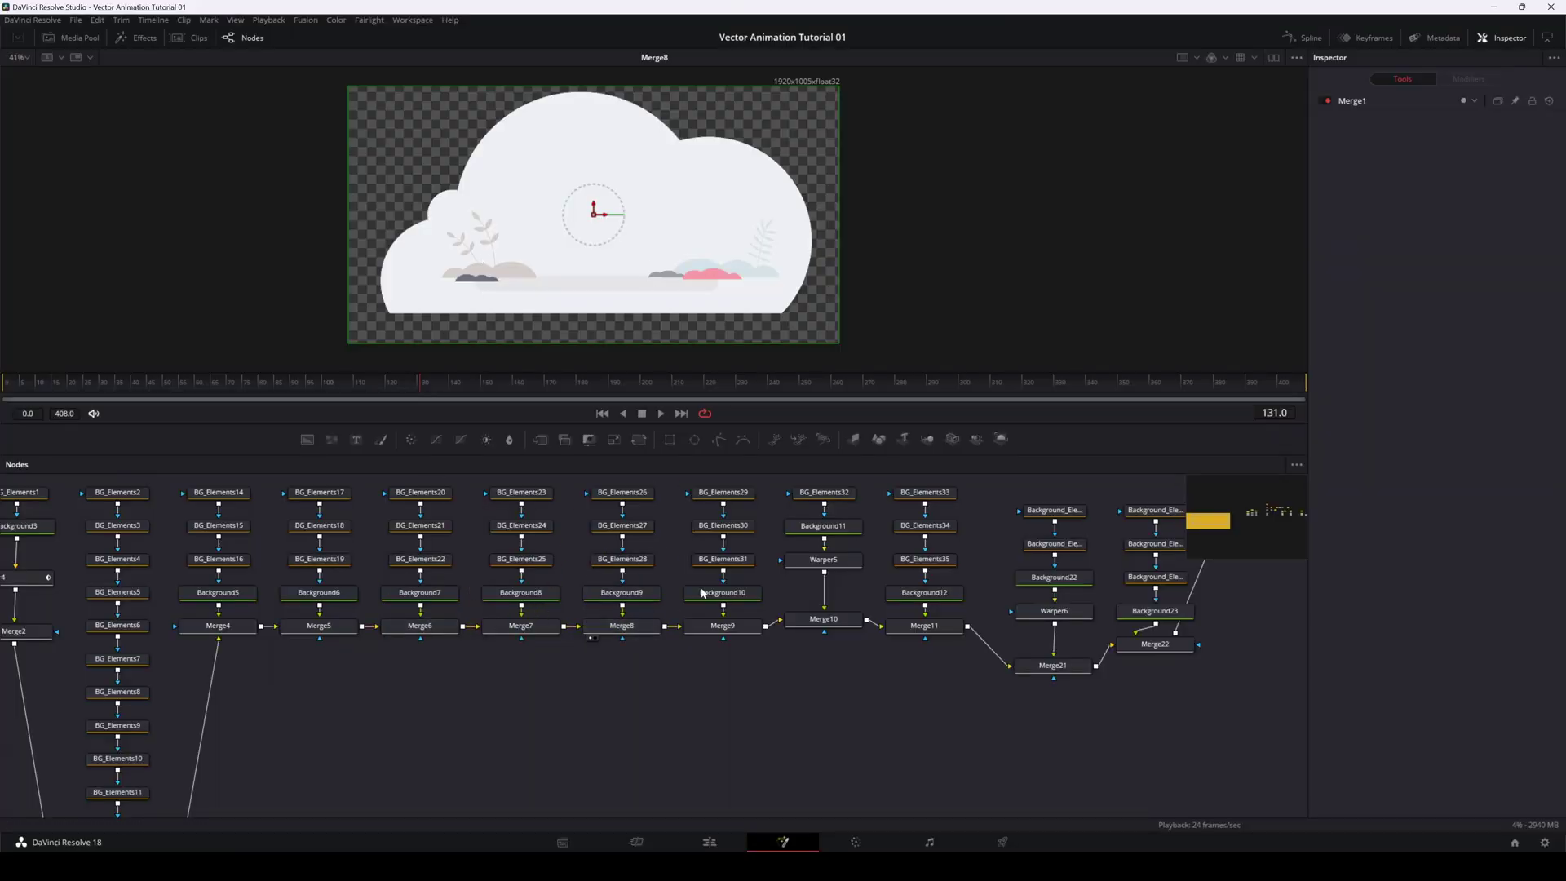
Step: Back in DaVinci Resolve, enlarge the viewer and examine the leaf branch from Background11 with Warper5 selected
click(691, 638)
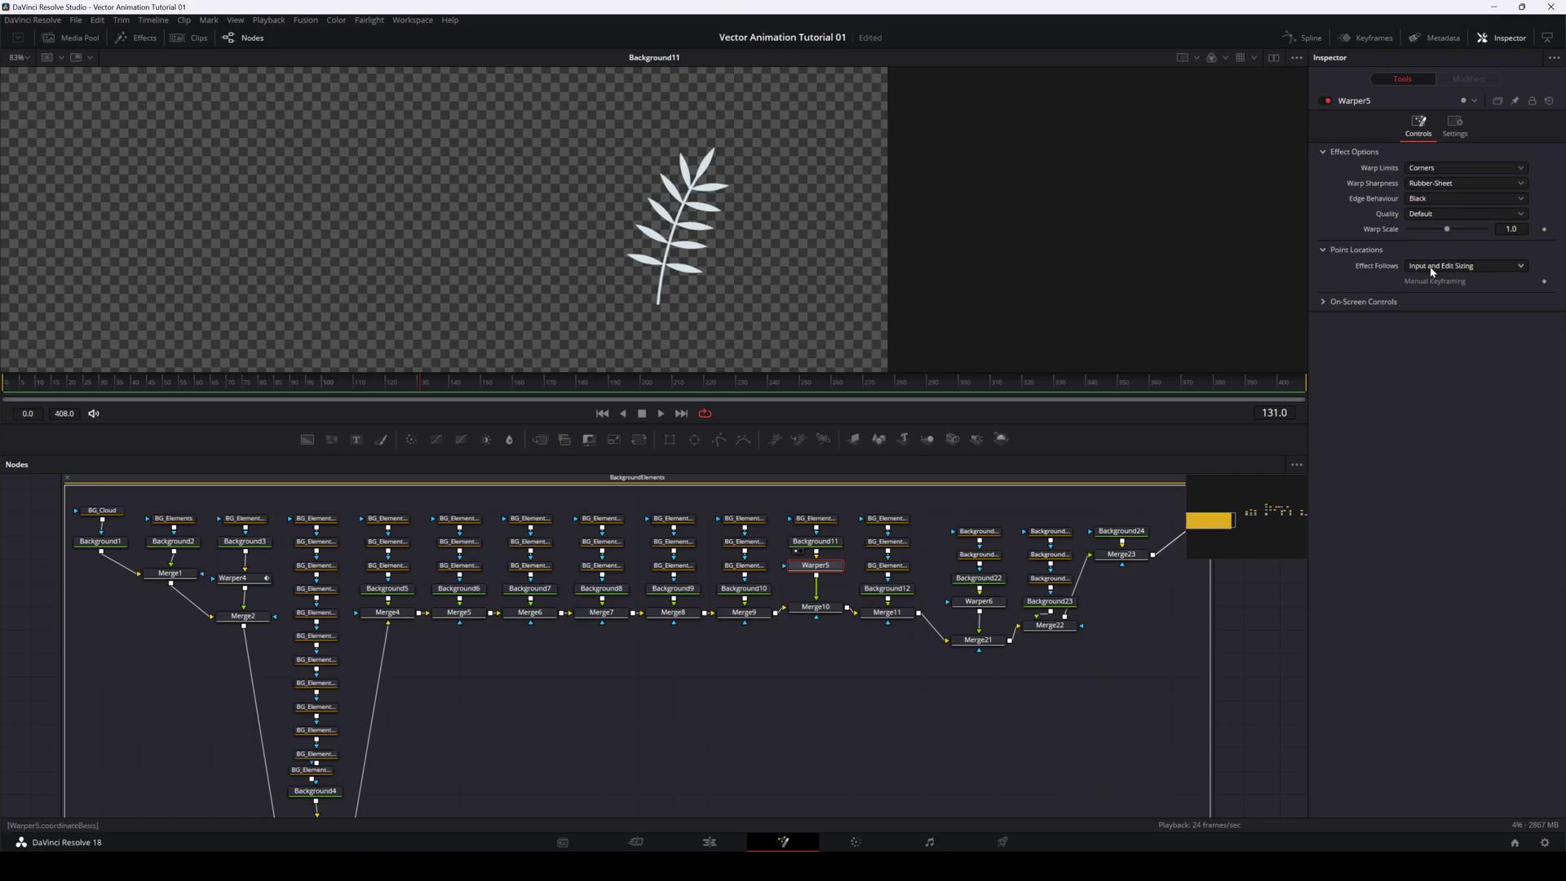
drag(935, 424, 935, 586)
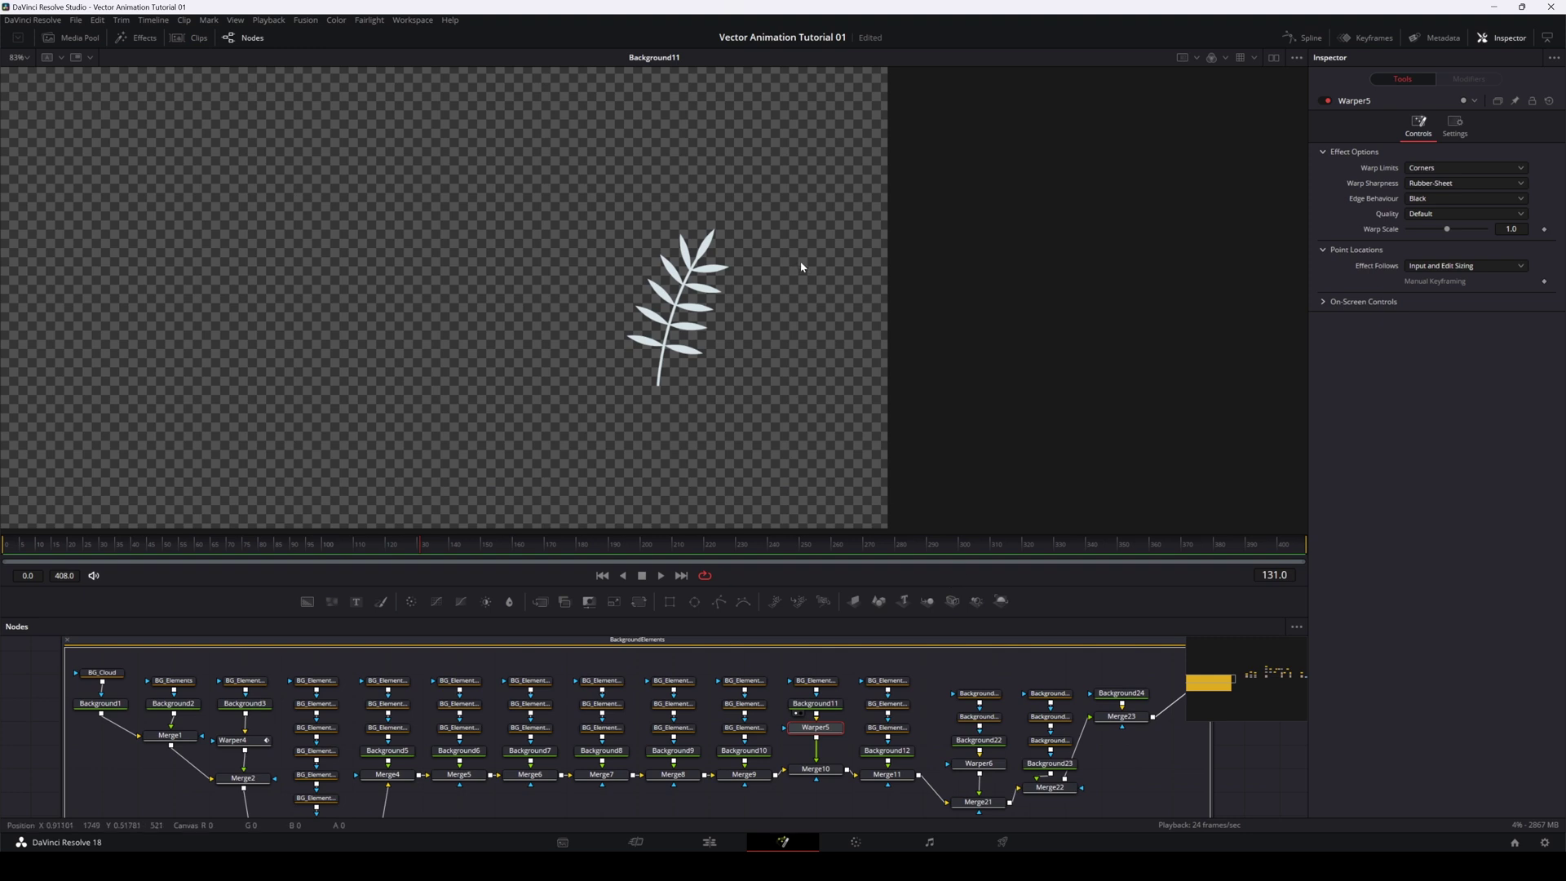
scroll(800, 263, up, 4)
scroll(771, 298, down, 4)
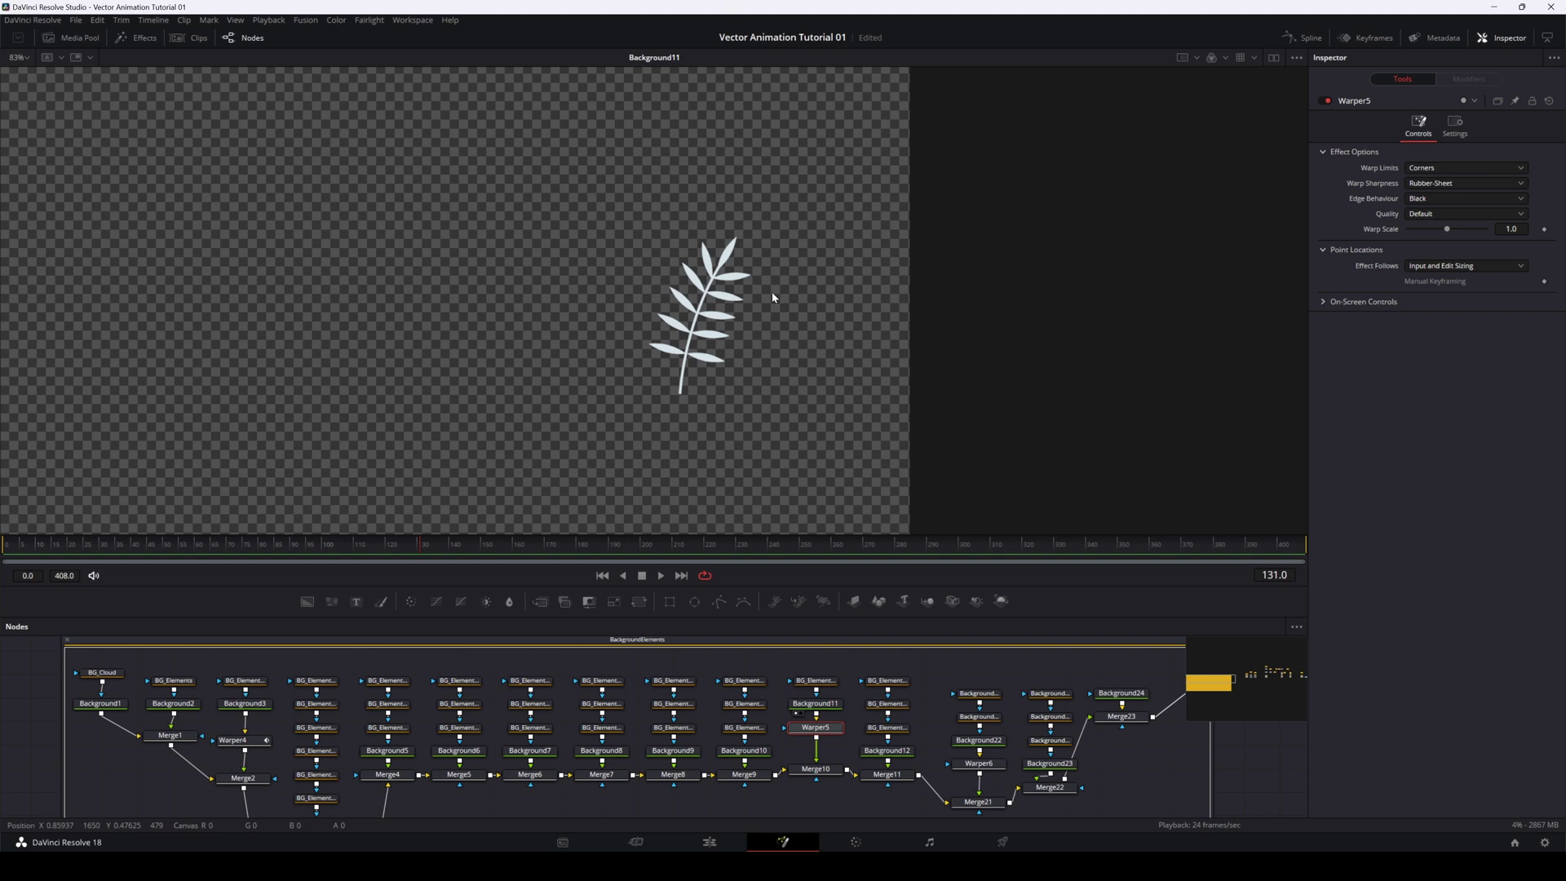
Step: Widen the Inspector and bring the playhead back to frame 12
drag(1309, 198, 1263, 202)
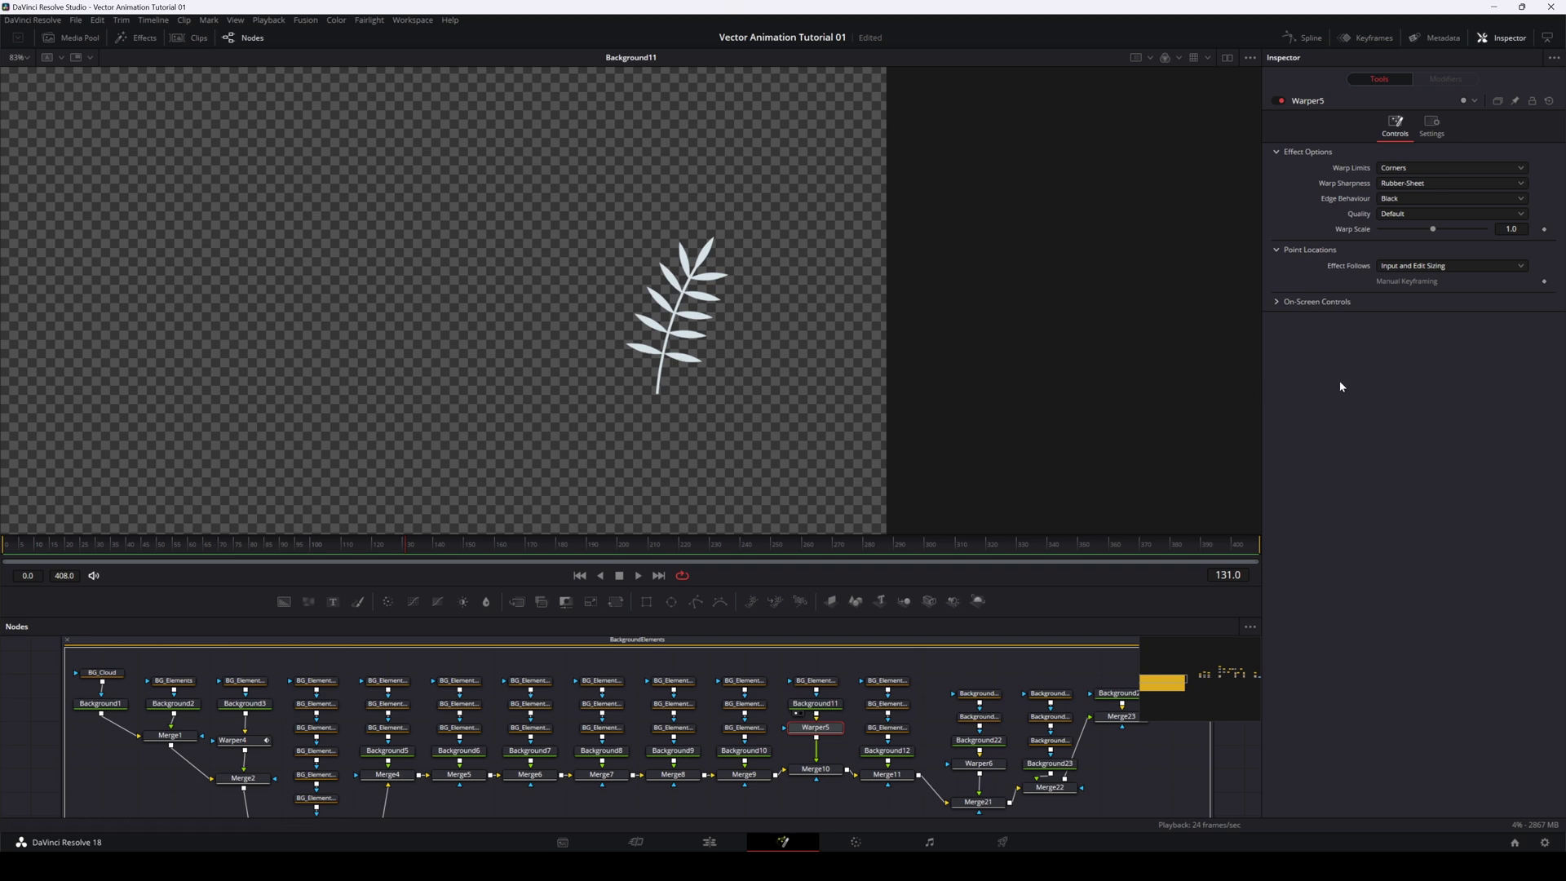
scroll(677, 368, up, 1)
scroll(677, 368, up, 2)
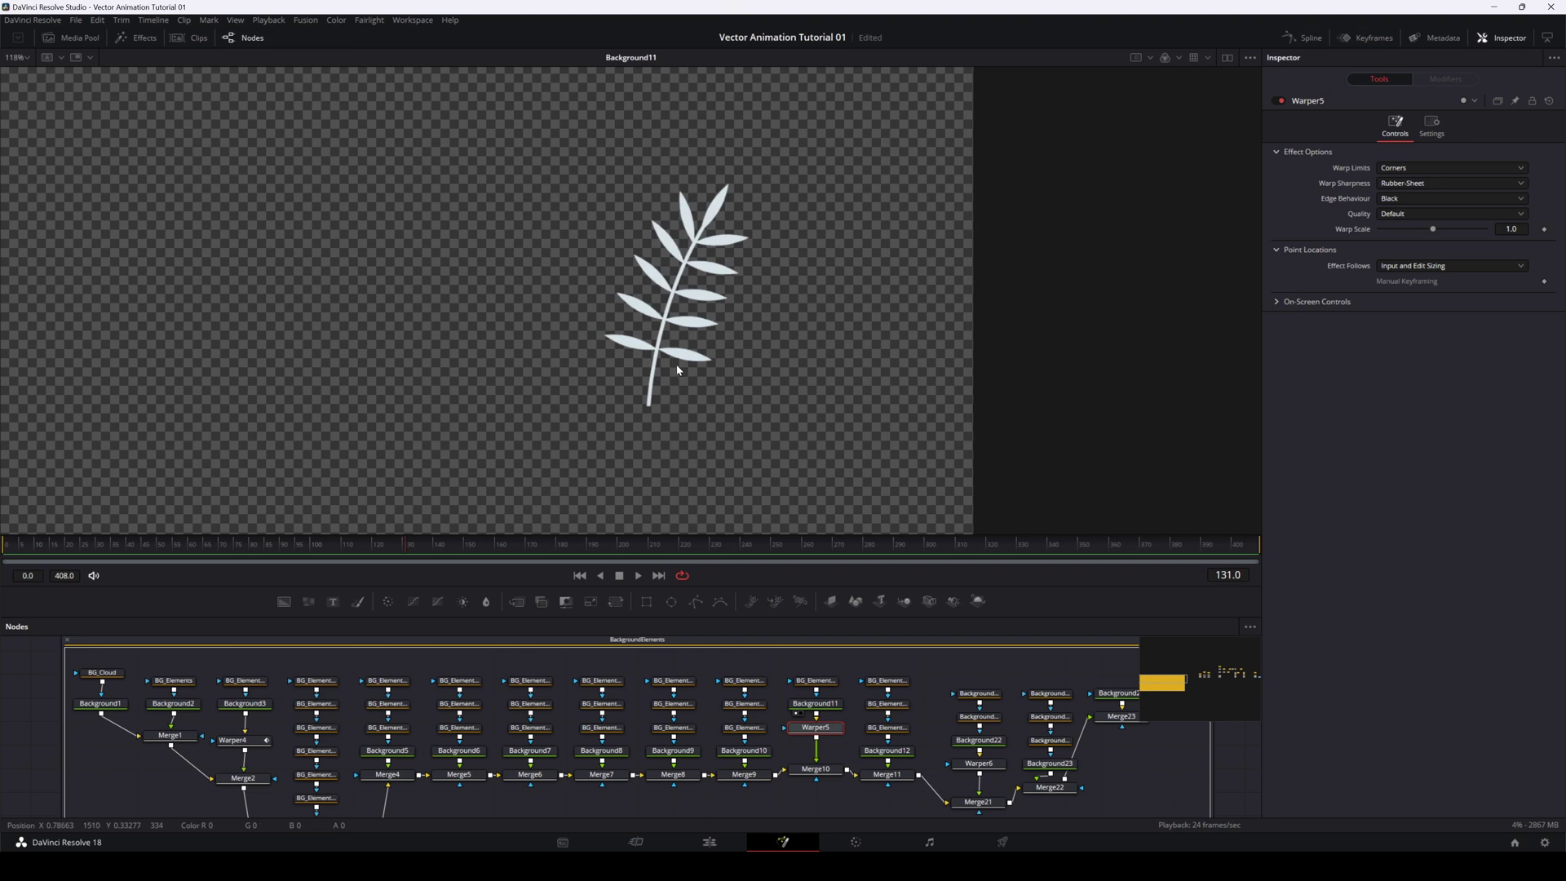
drag(677, 364, 669, 395)
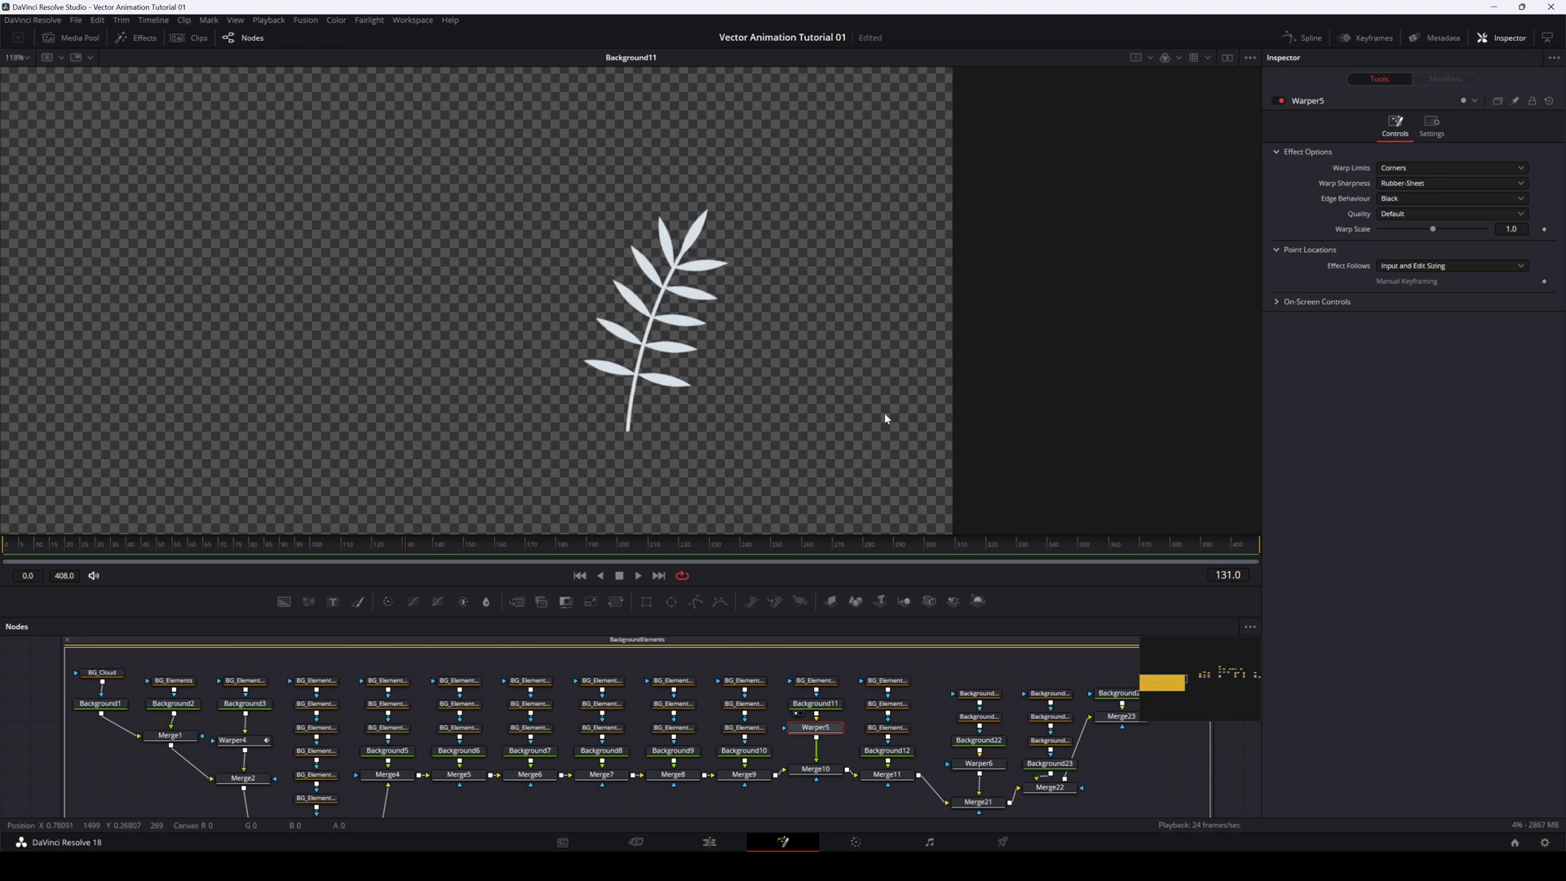
click(114, 544)
drag(105, 552, 4, 553)
drag(6, 551, 40, 546)
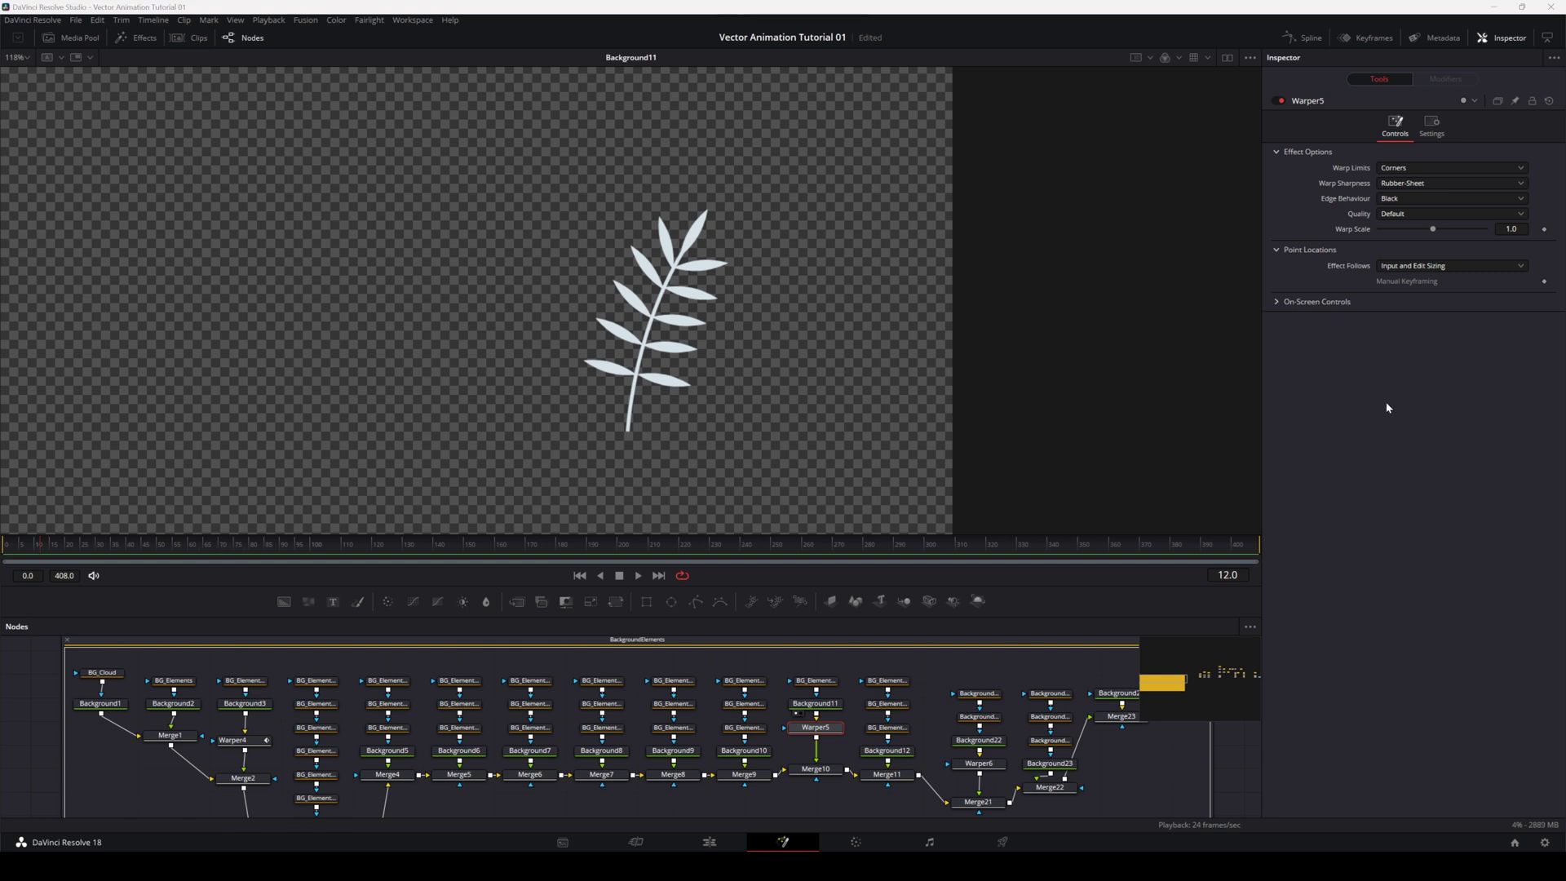
Step: Set Warper5's Warp Limits to Manual, Warp Sharpness to Rounded and Quality to Better
click(1482, 168)
click(1480, 168)
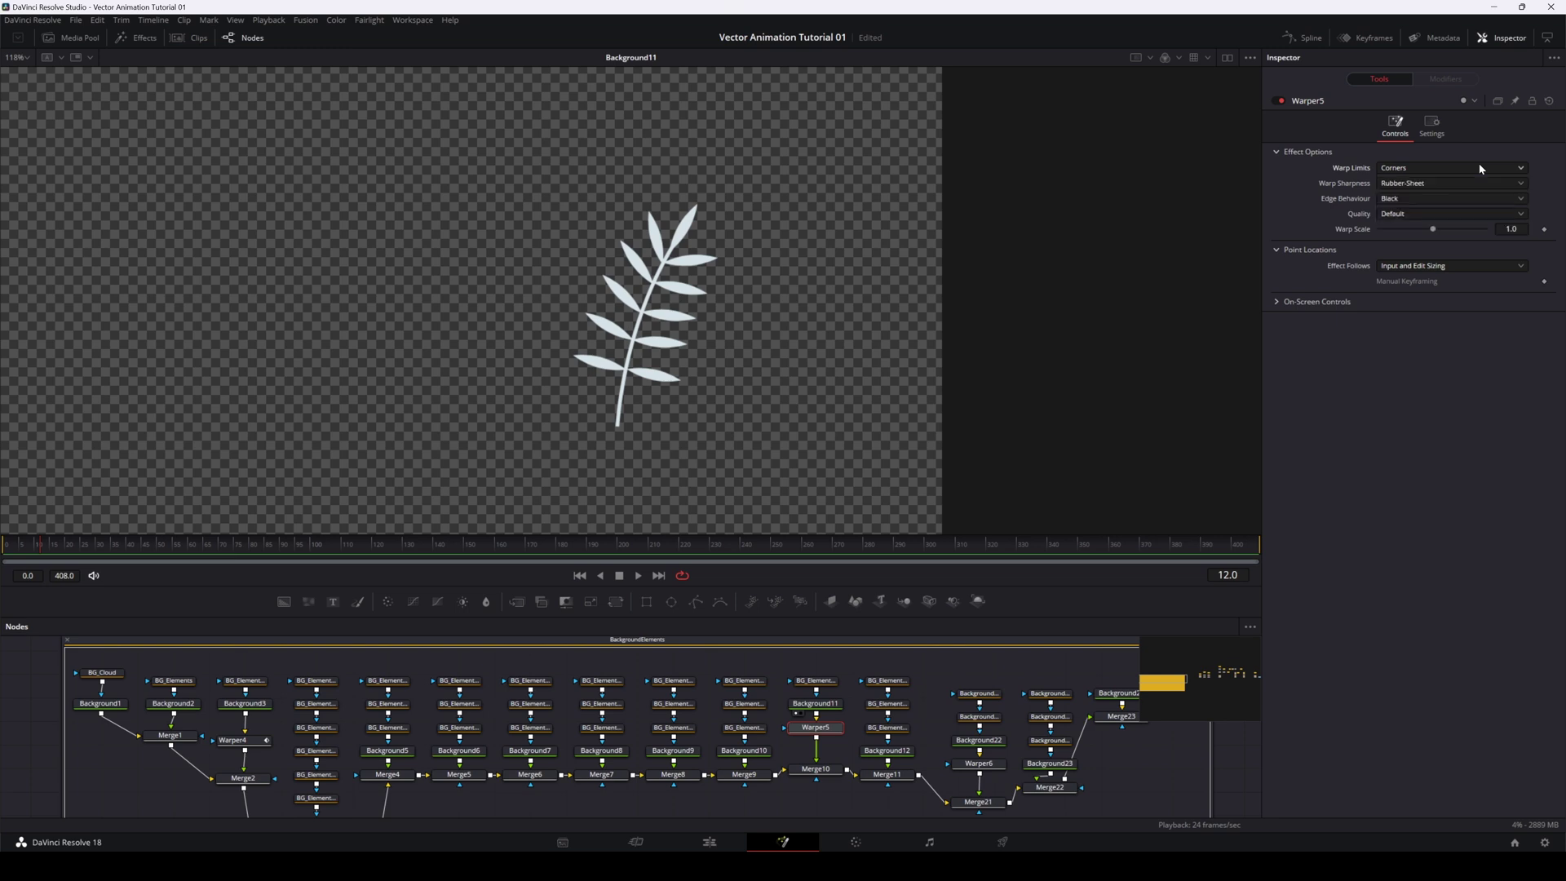
click(1396, 168)
click(1396, 223)
click(1403, 186)
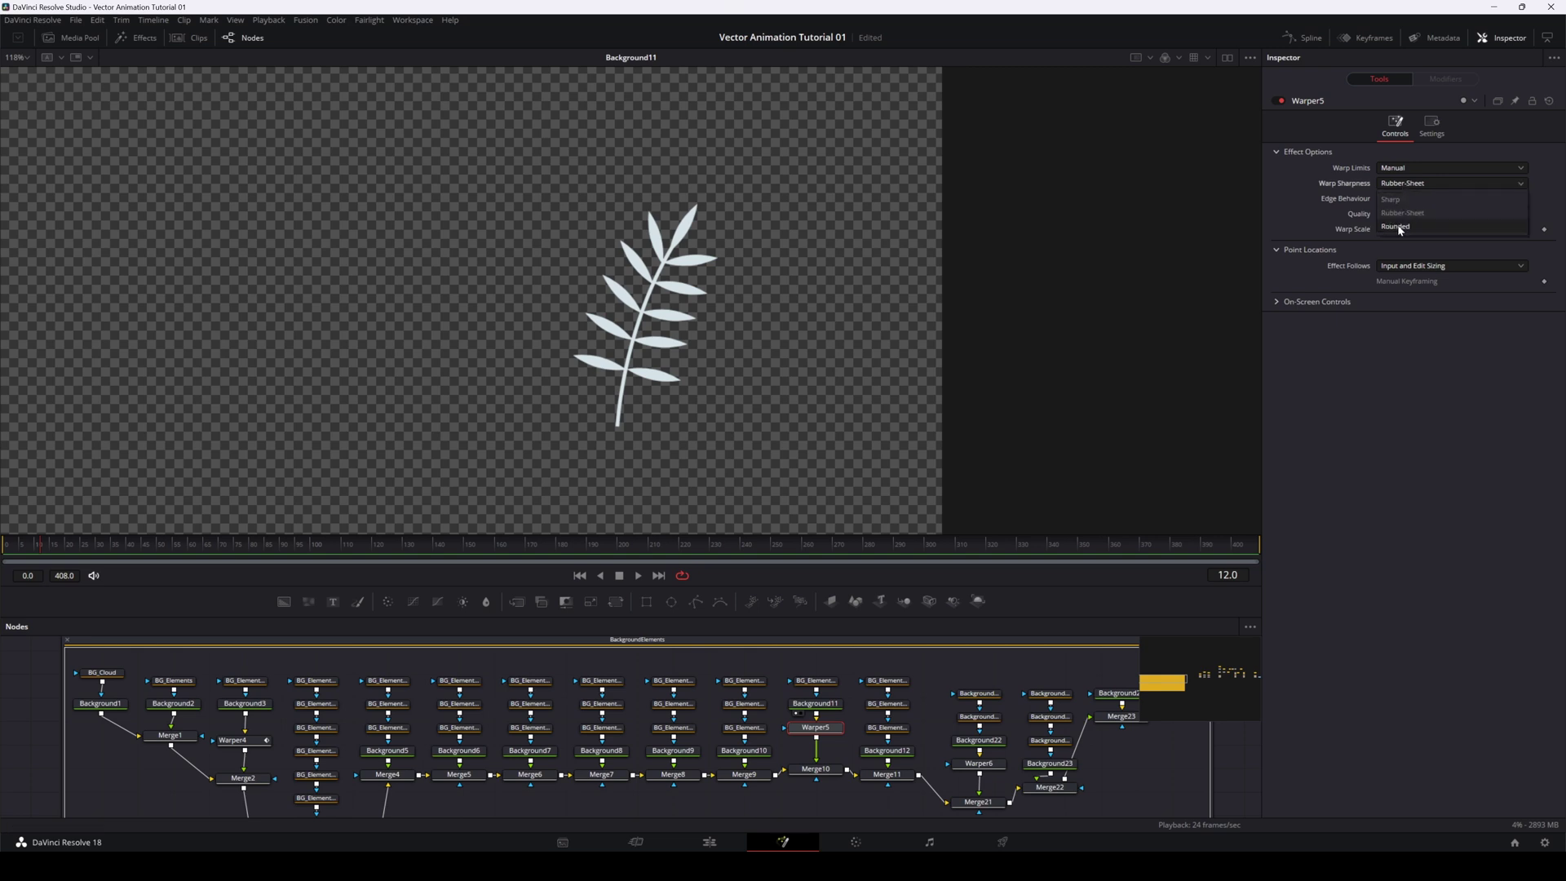
click(1396, 227)
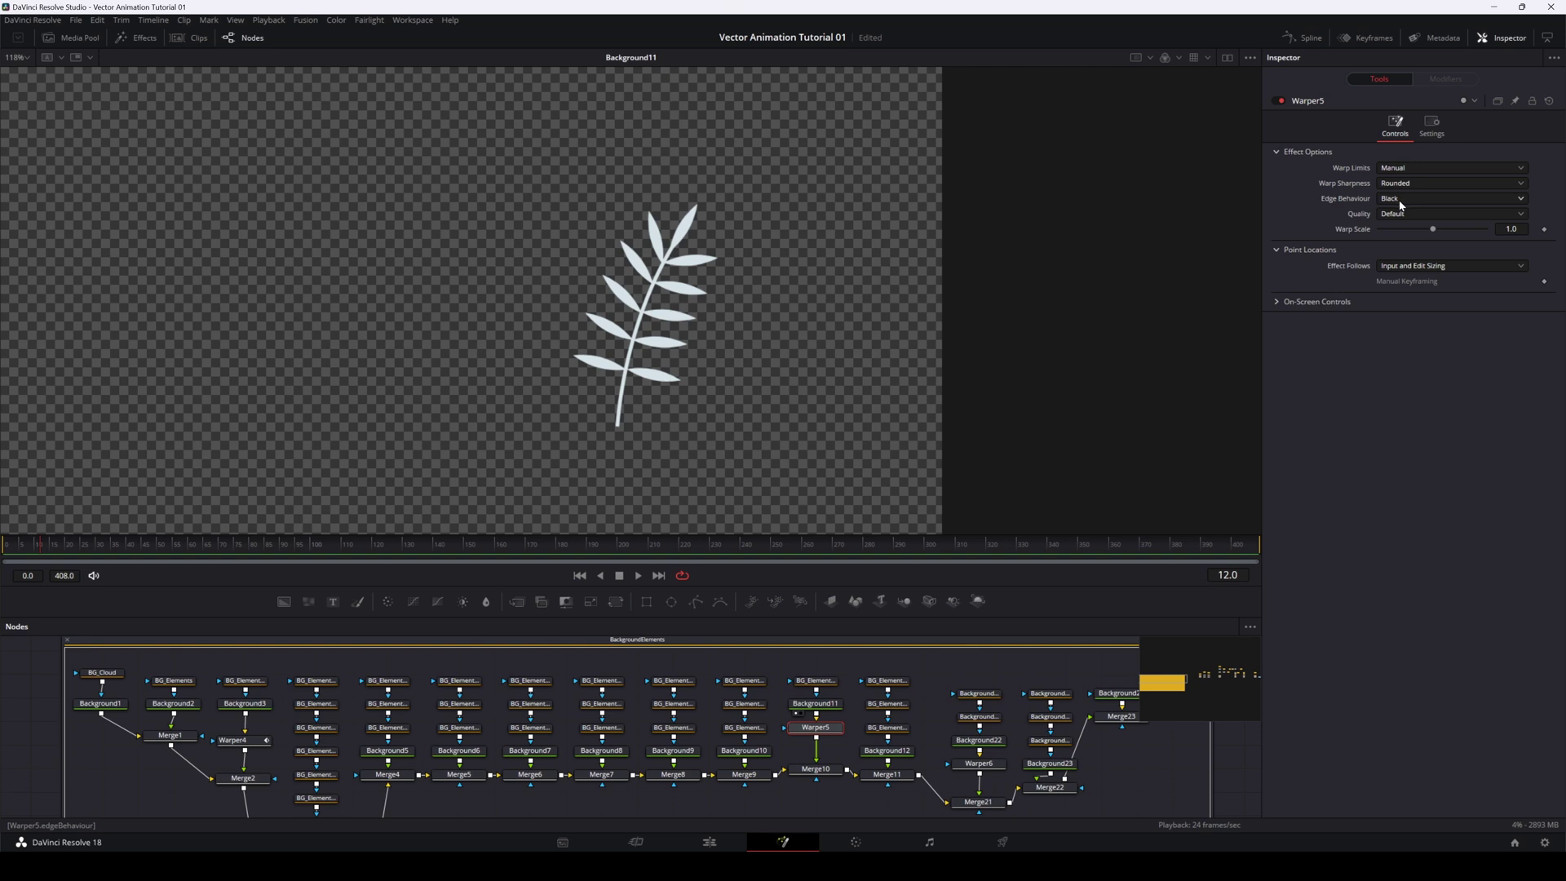
click(1398, 215)
click(1406, 244)
Step: Return the playhead to frame 0 and set Warper5's Warp Scale to 1.434
drag(26, 544, 4, 550)
drag(1433, 230, 1444, 230)
click(1428, 230)
drag(1460, 237, 1457, 239)
Step: Set Effect Follows to Timeline Frame and enable manual keyframing of the point locations at frame 0
click(1398, 269)
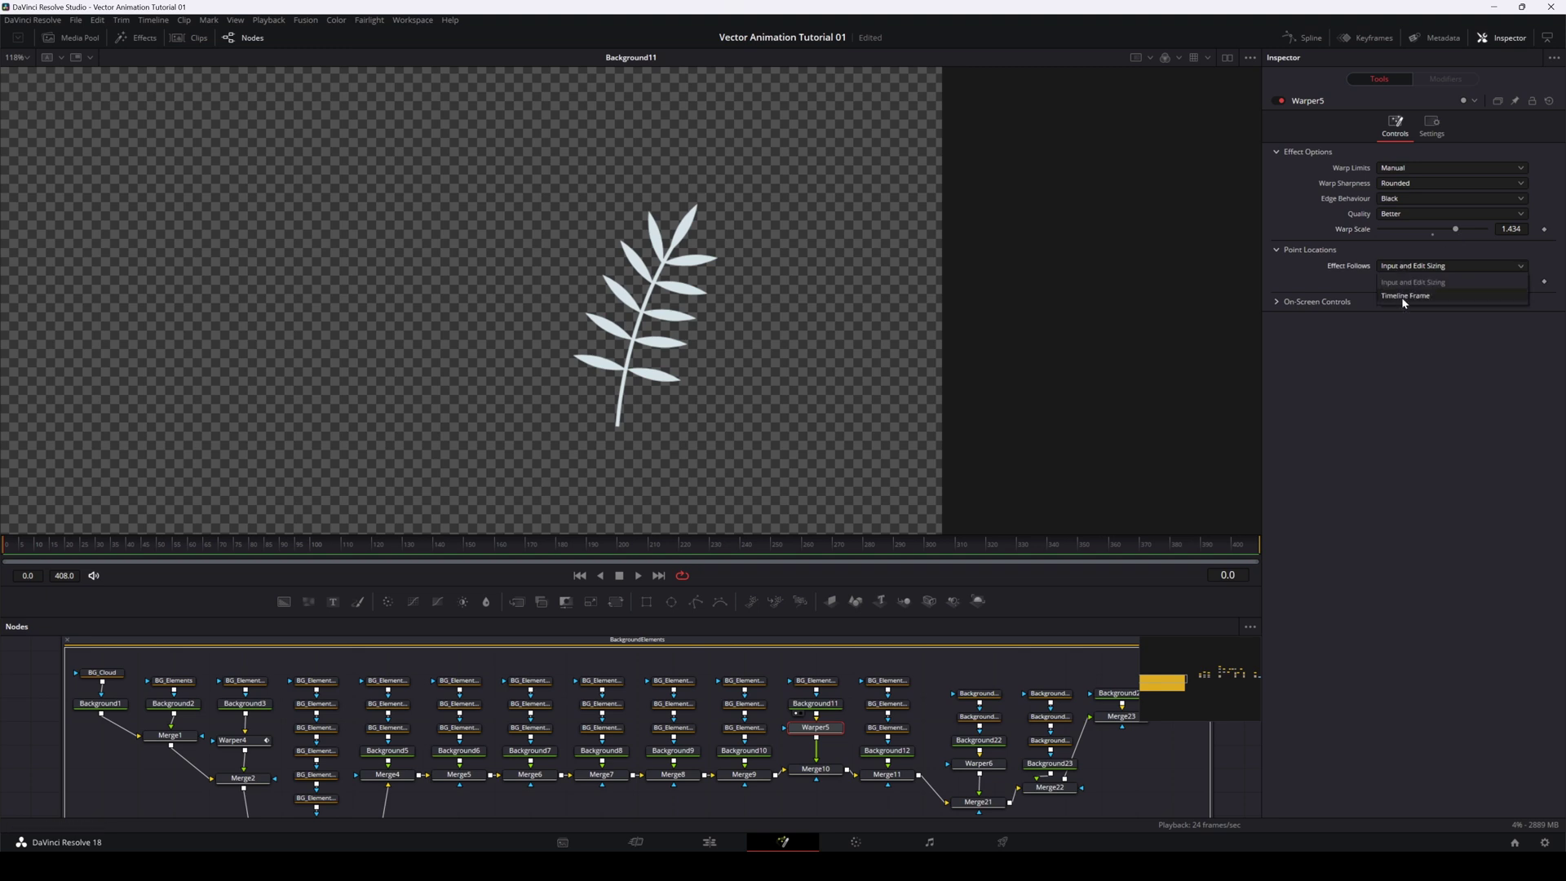
click(1401, 296)
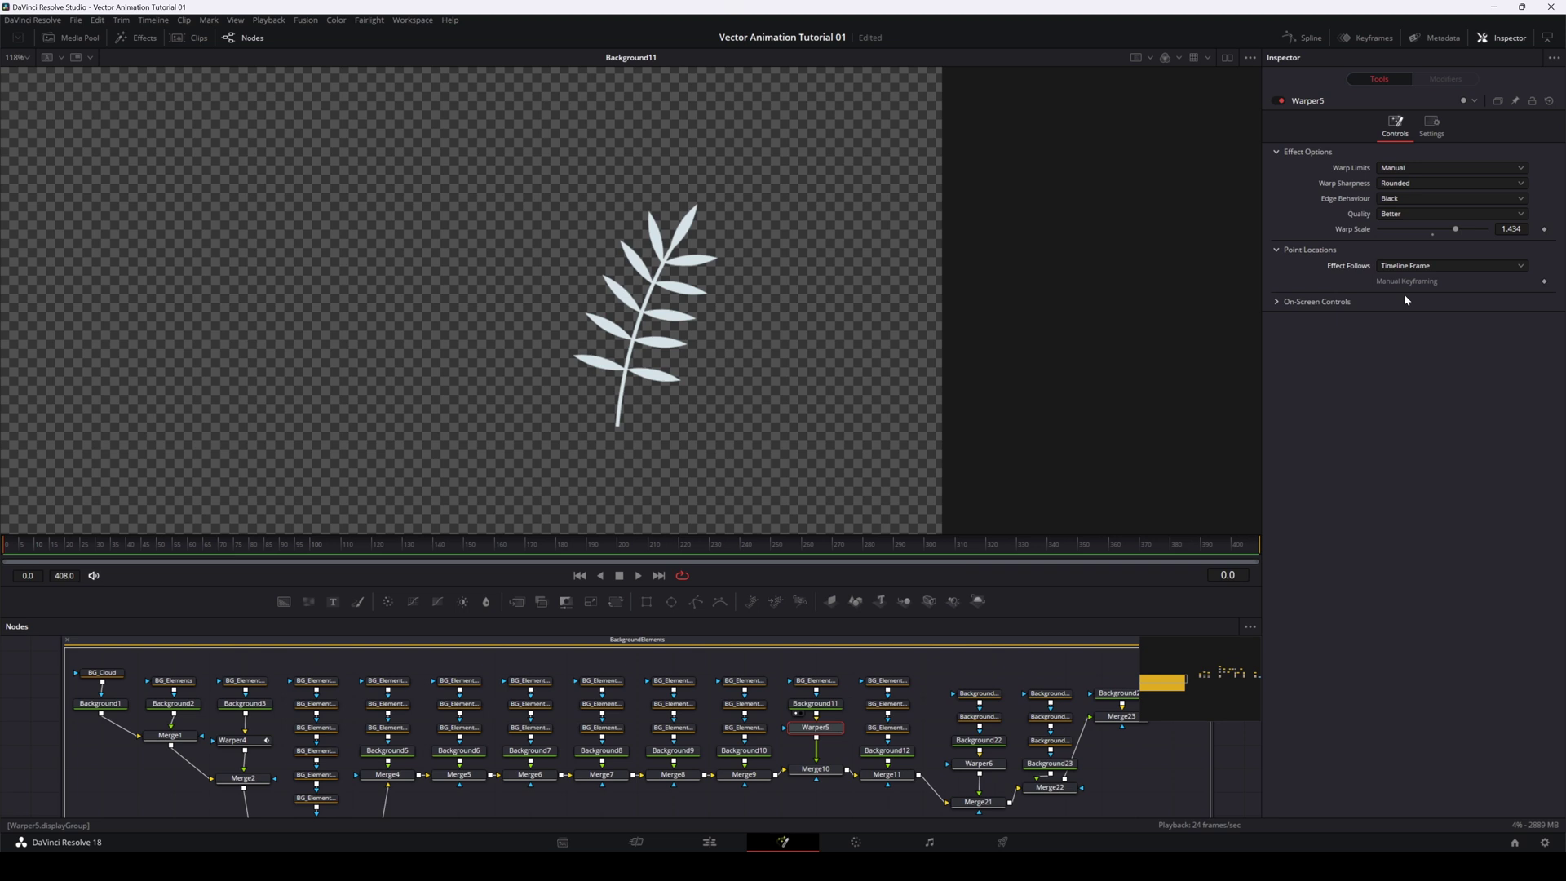
click(1544, 281)
Step: Try pinning the stem's base with a fixed point and placing a warp point on the stem near the uppermost leaves
shift+click(618, 425)
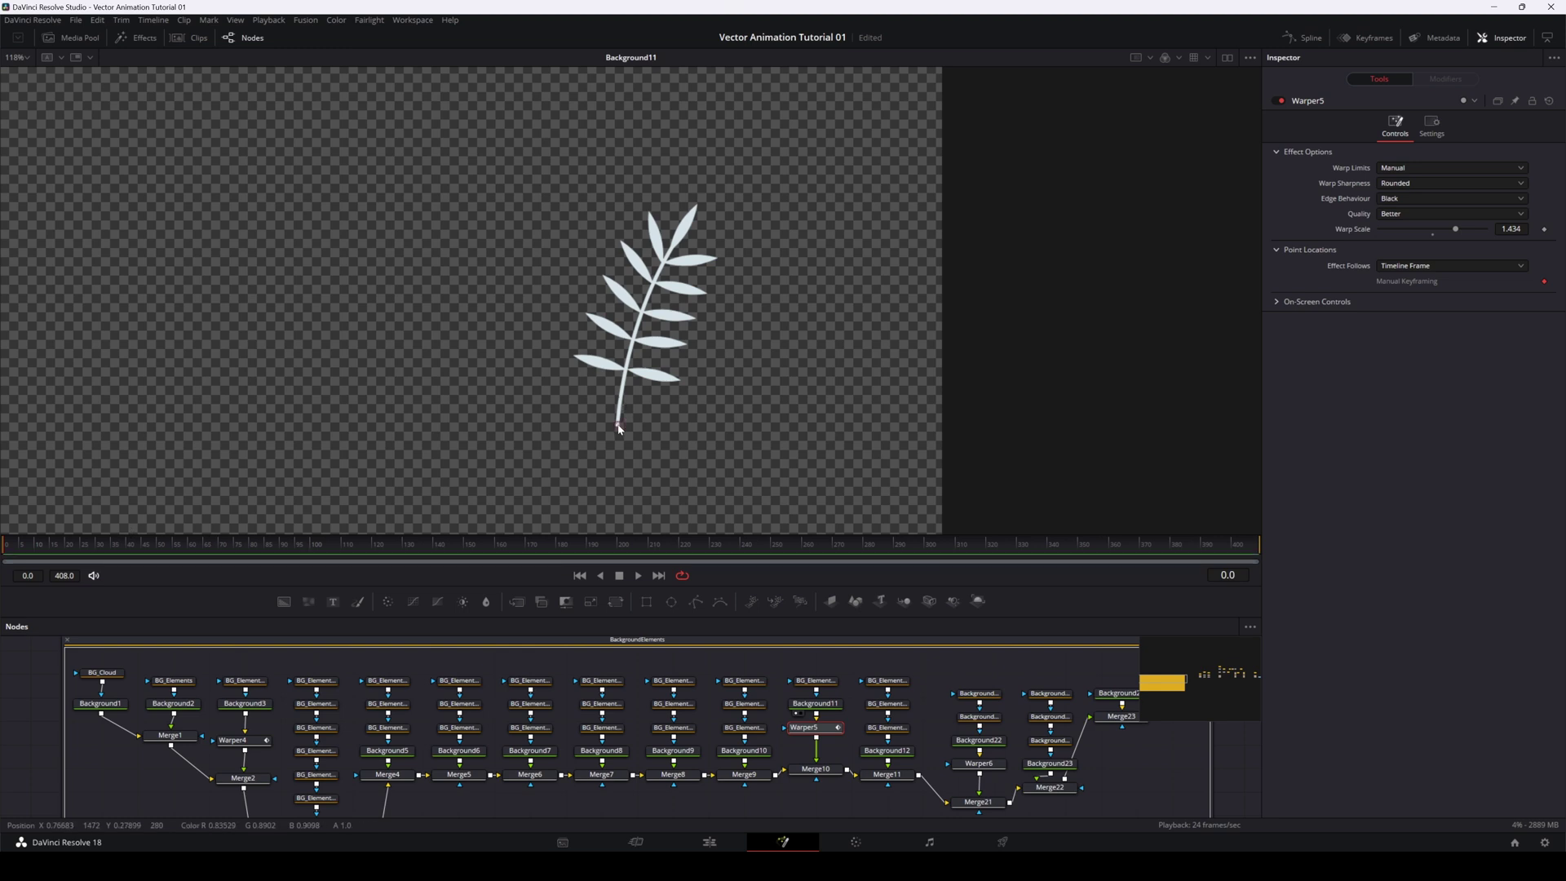
scroll(618, 430, up, 5)
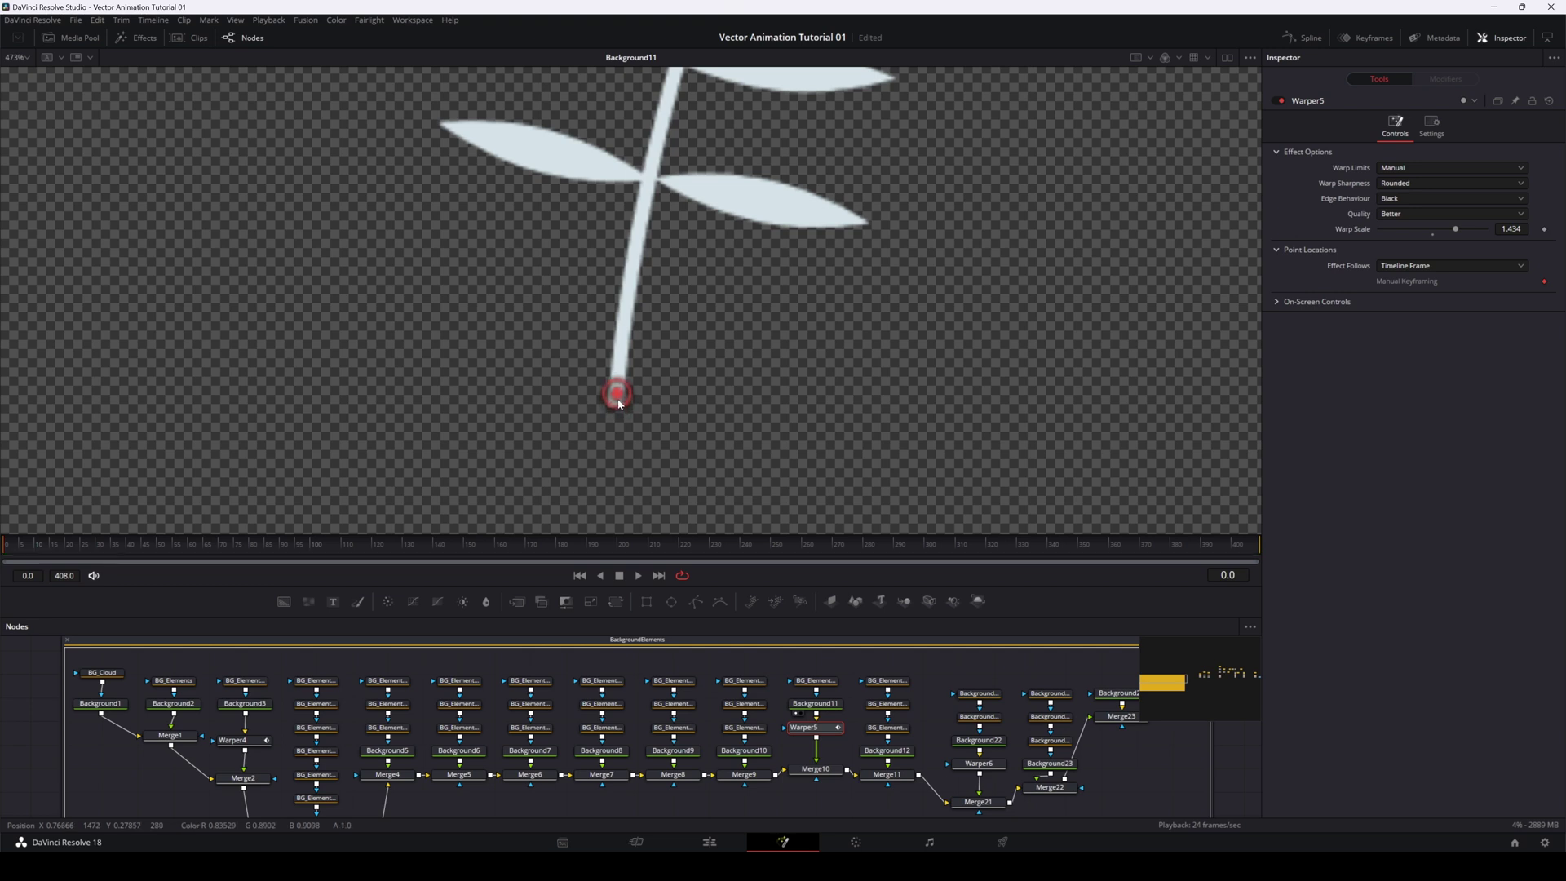
scroll(619, 401, down, 2)
scroll(619, 398, down, 4)
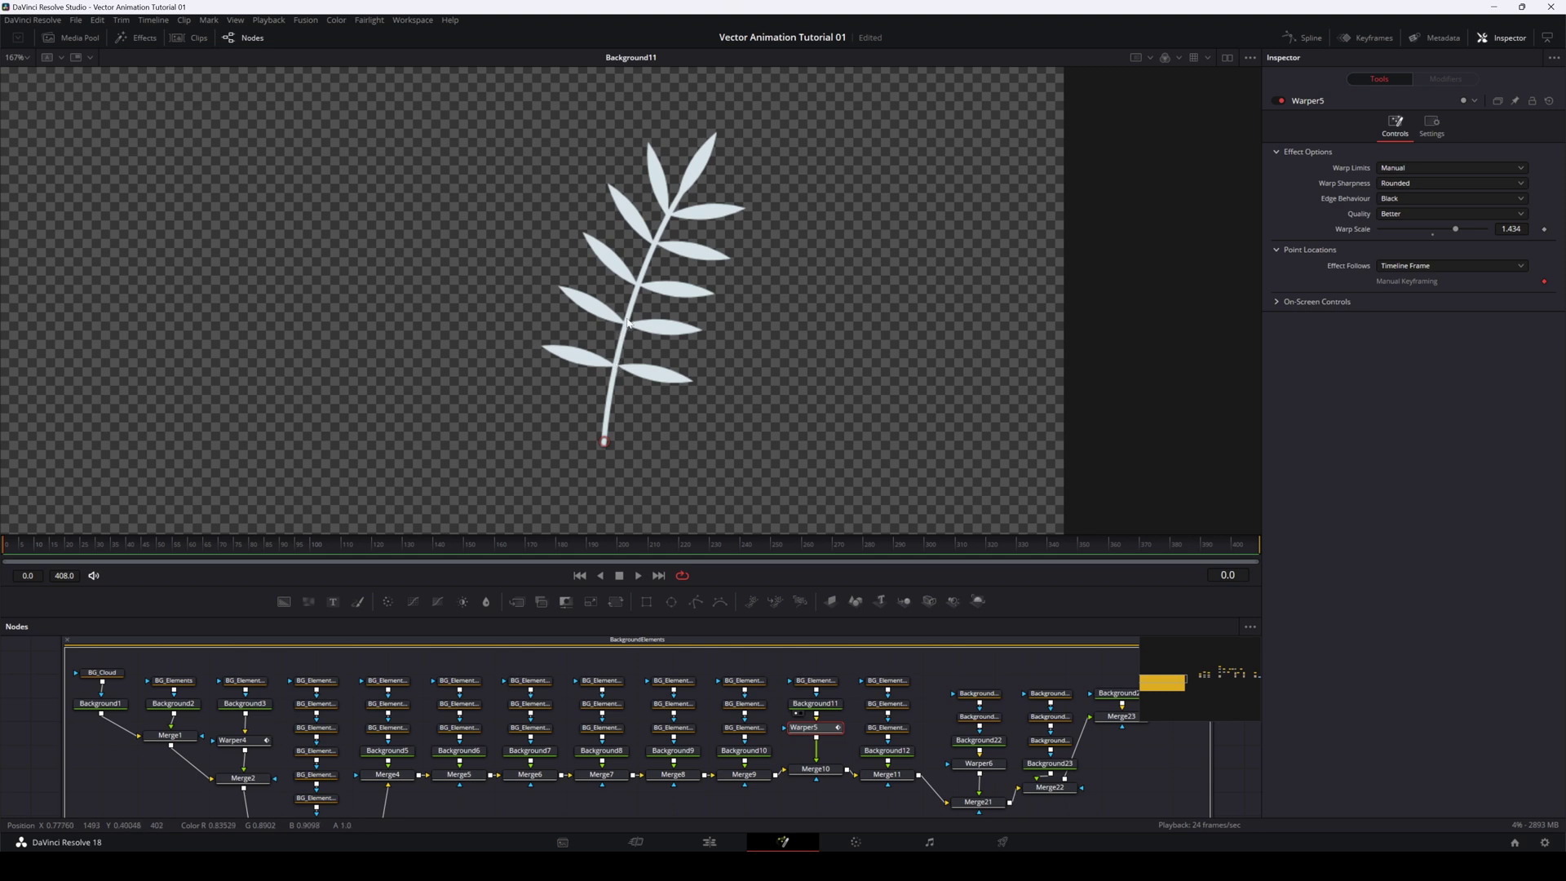
drag(630, 348, 627, 366)
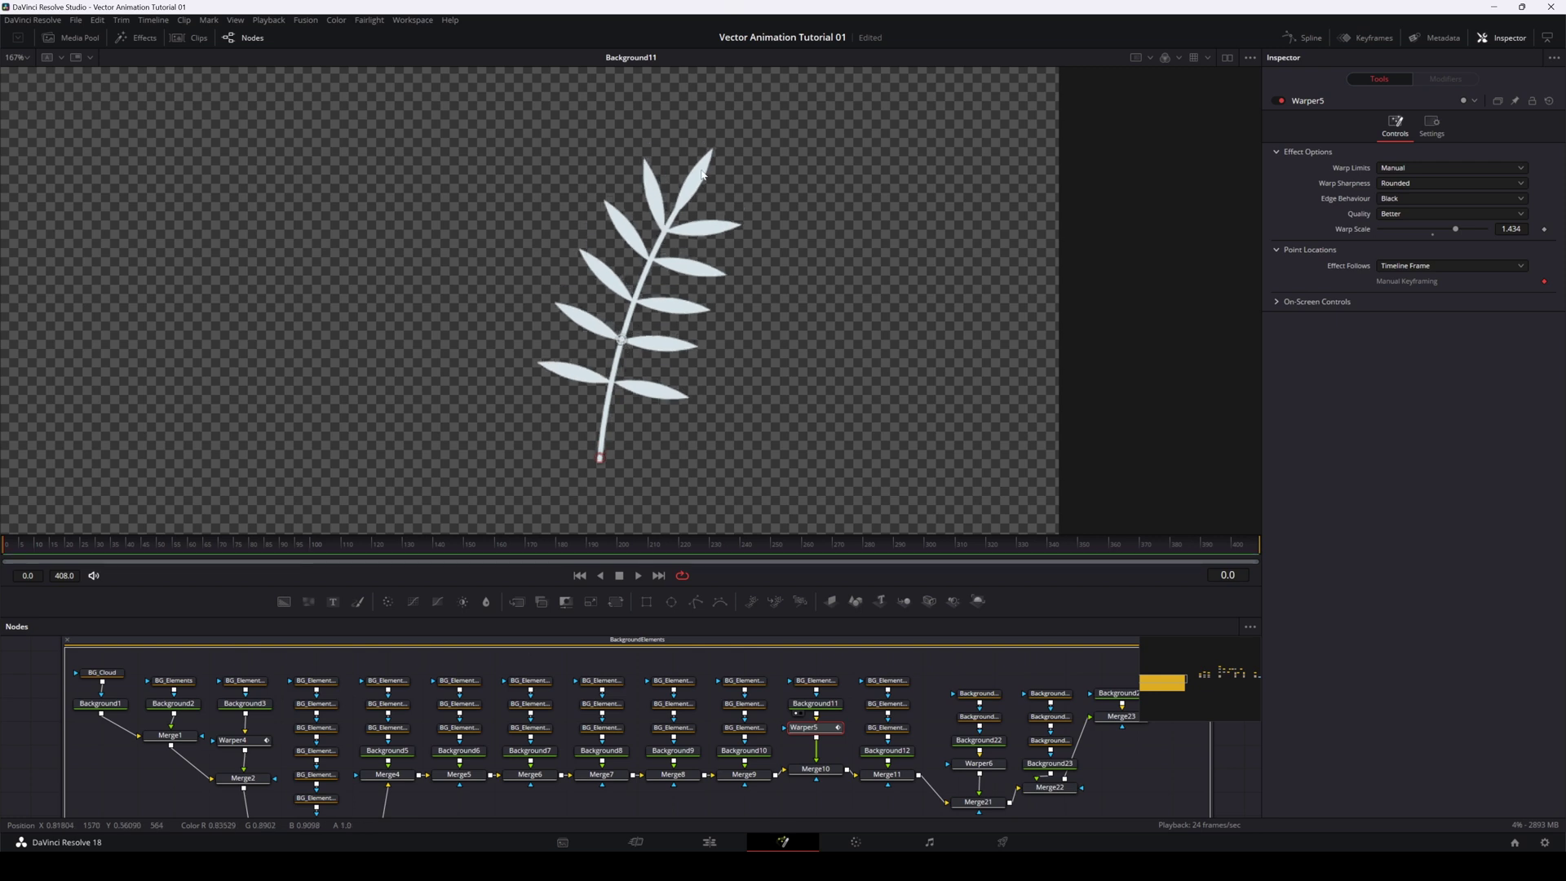
click(674, 219)
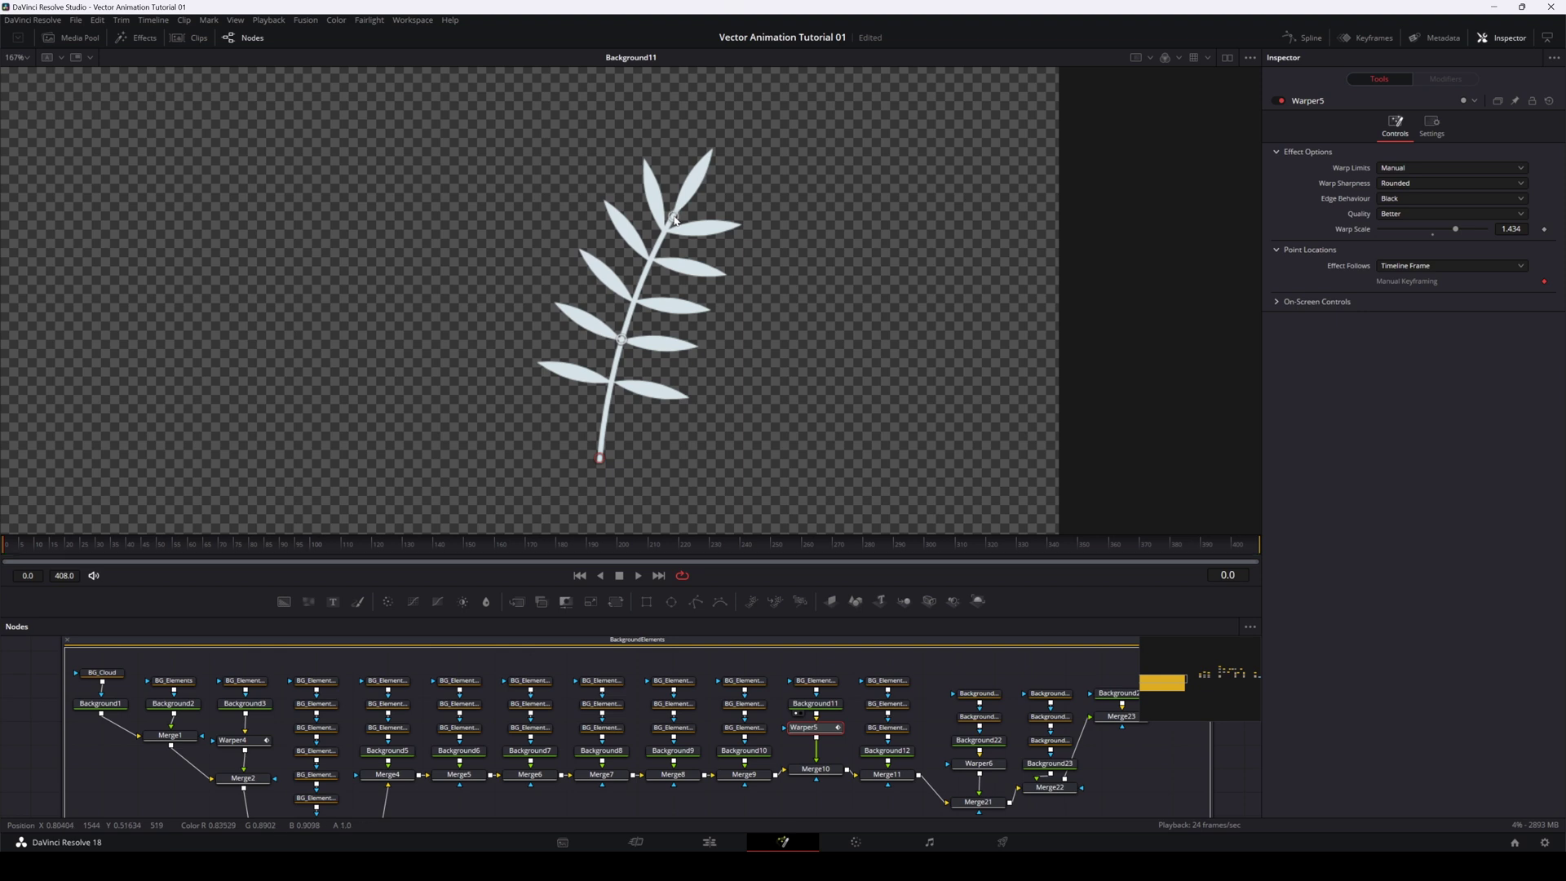
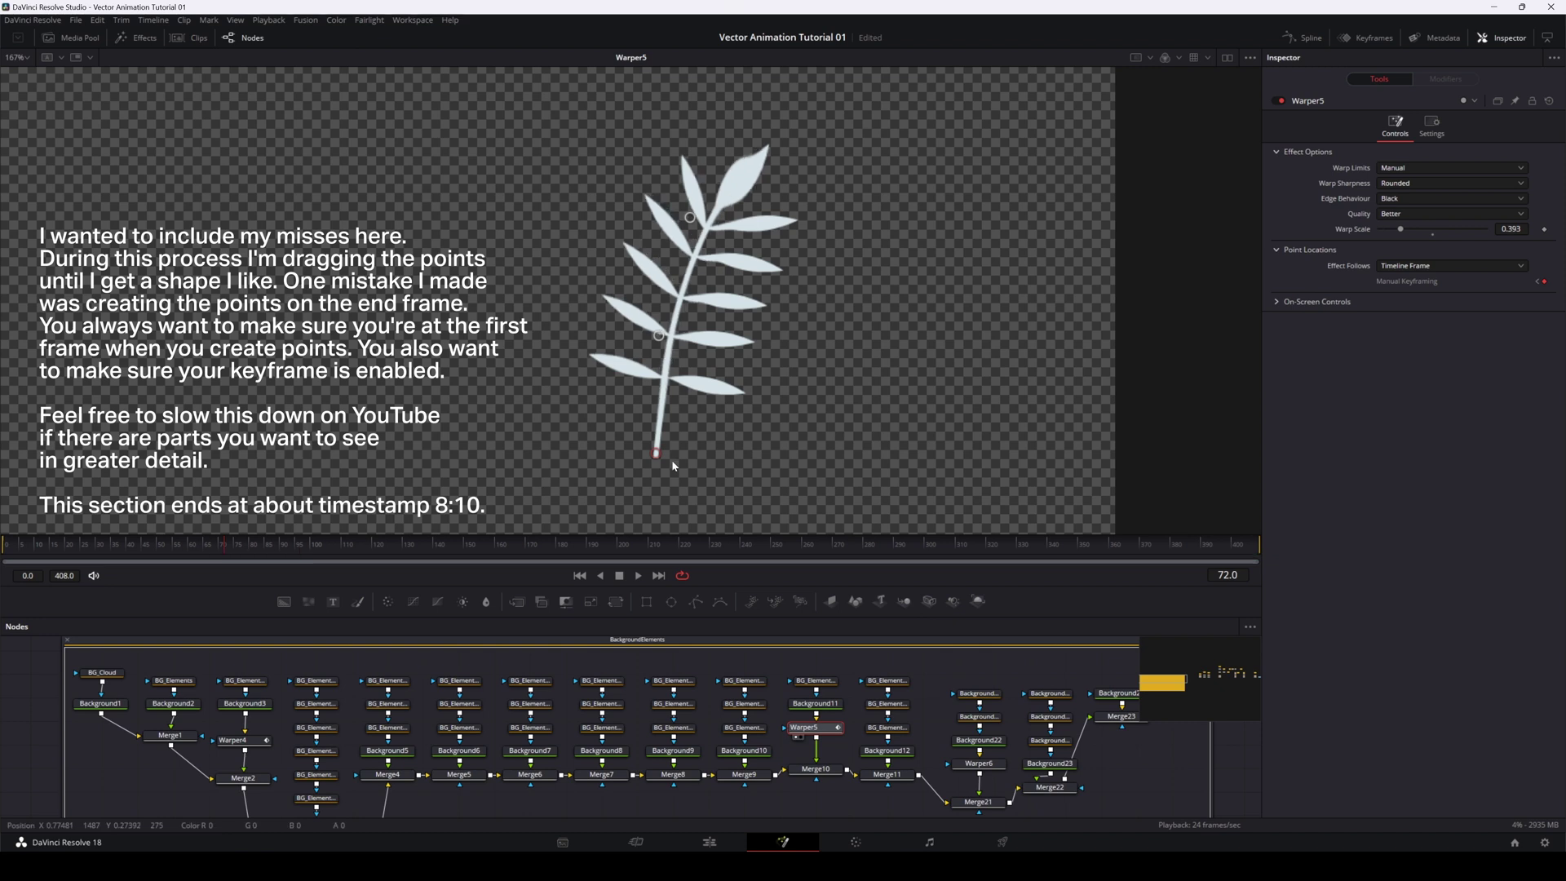
Step: Try placing warp points on the middle stem, upper stem and branch tip at frame 0, and keyframe the points at frame 72
click(1543, 280)
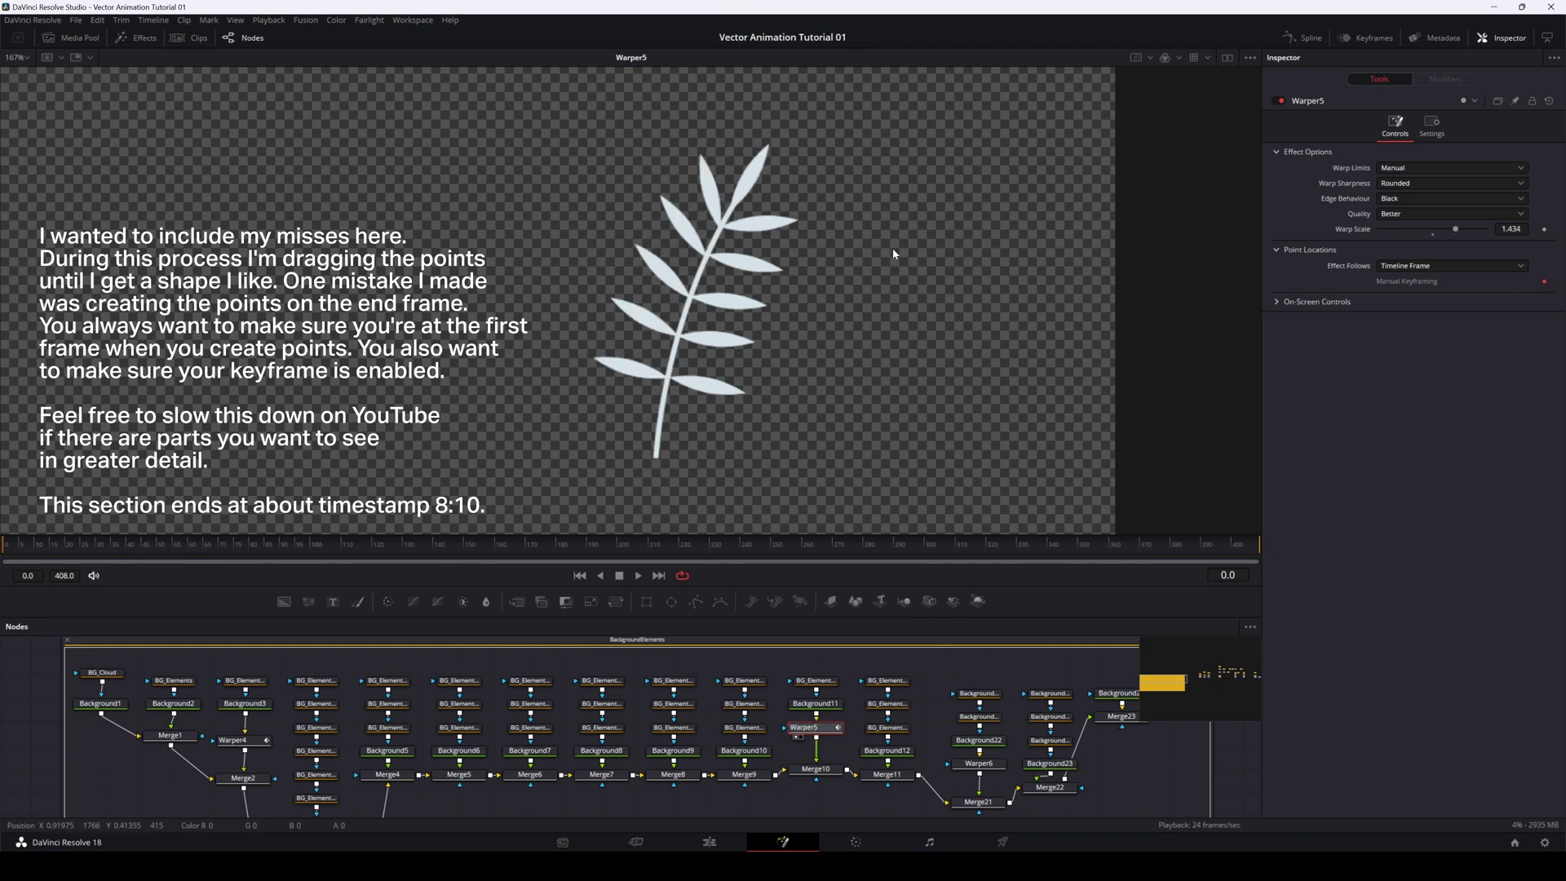
click(689, 300)
click(719, 226)
click(765, 155)
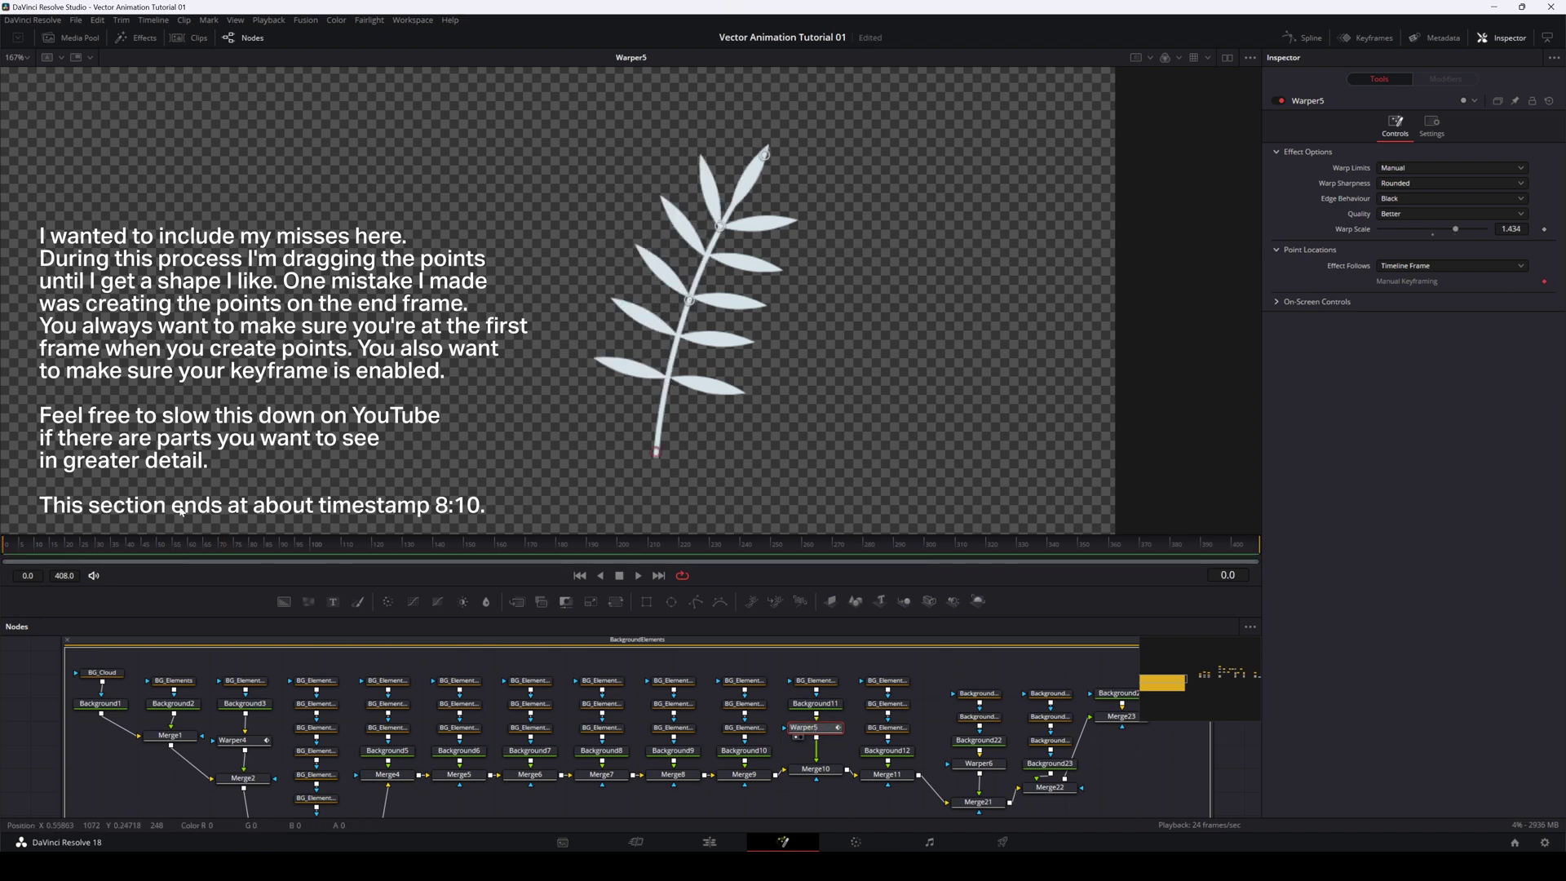
click(170, 547)
click(10, 546)
drag(9, 565, 3, 565)
click(1545, 281)
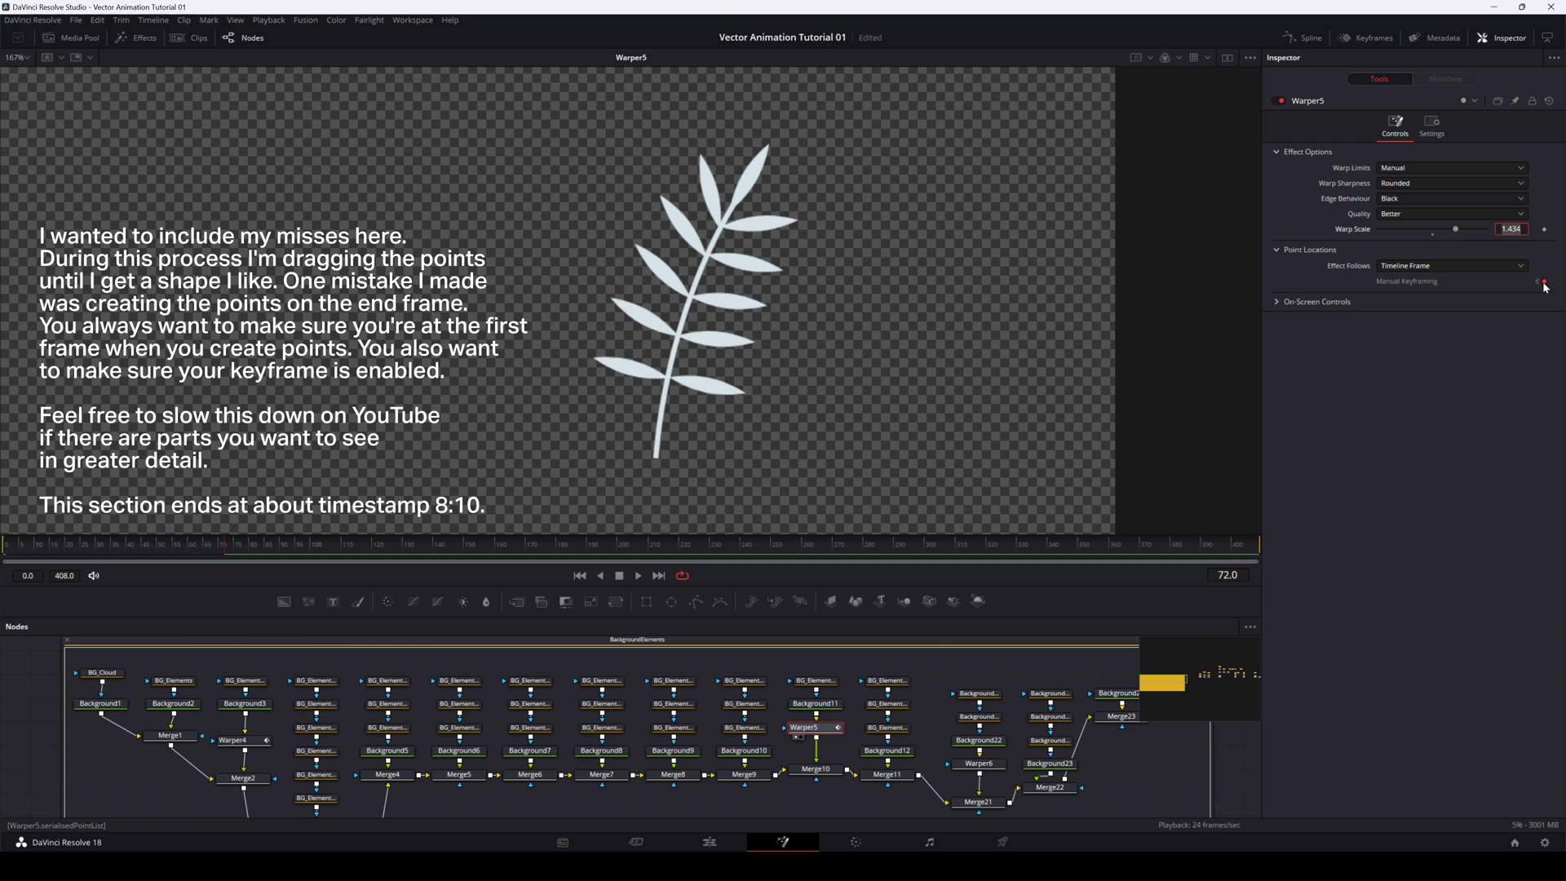
Step: At frame 0, pin the stem's base and place warp points on the lower stem, upper stem and branch tip
click(656, 453)
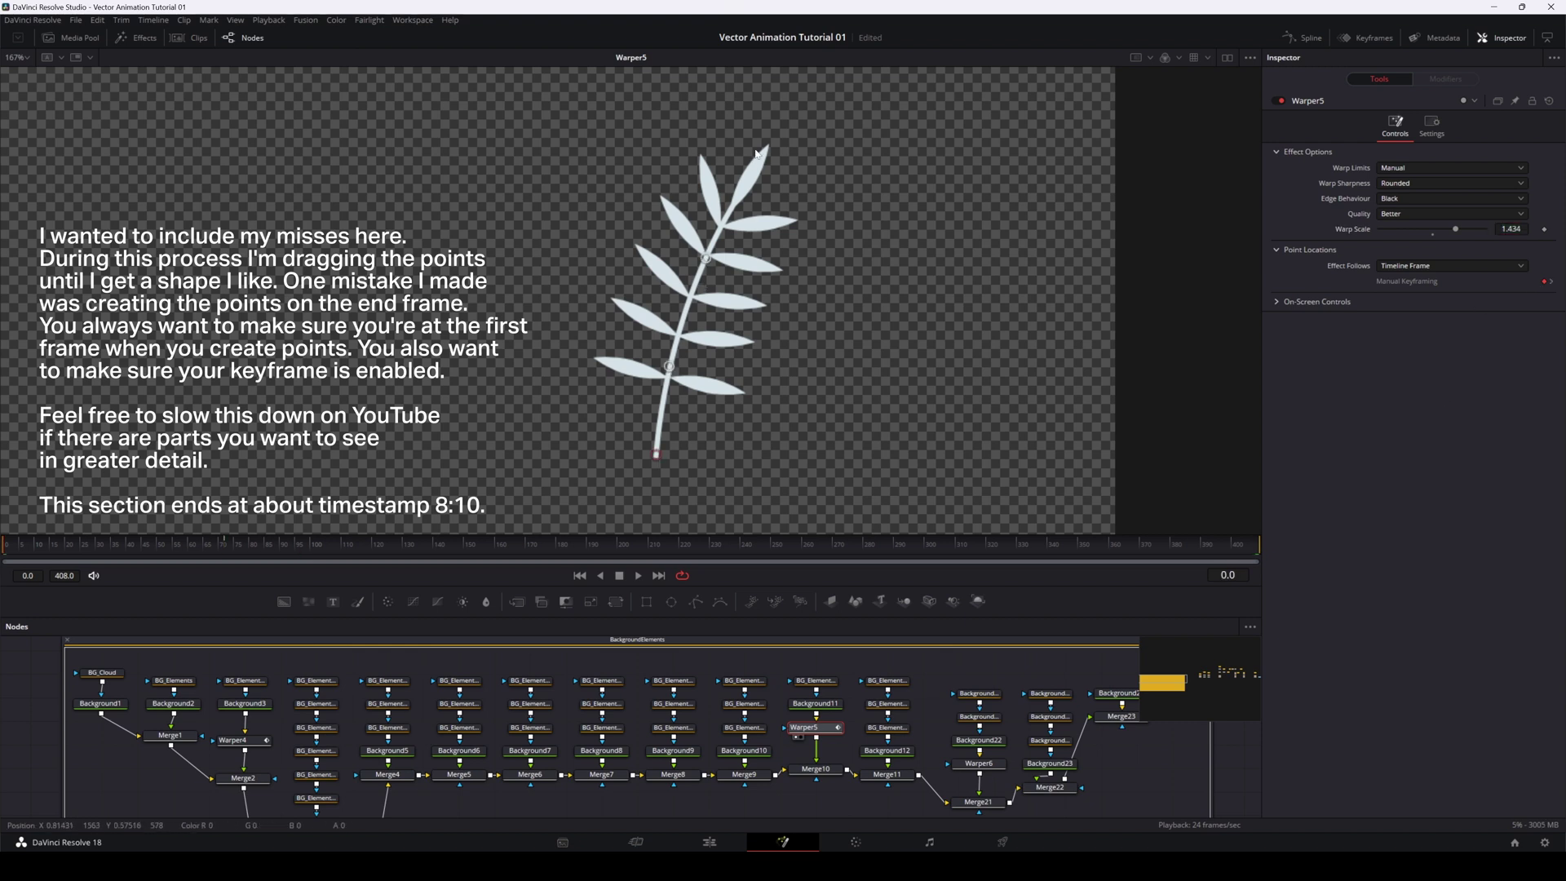
click(760, 156)
click(677, 335)
click(702, 259)
click(763, 153)
Step: Move the playhead to frame 72 and keyframe Warper5's point locations there
drag(78, 544, 224, 545)
drag(824, 732, 826, 732)
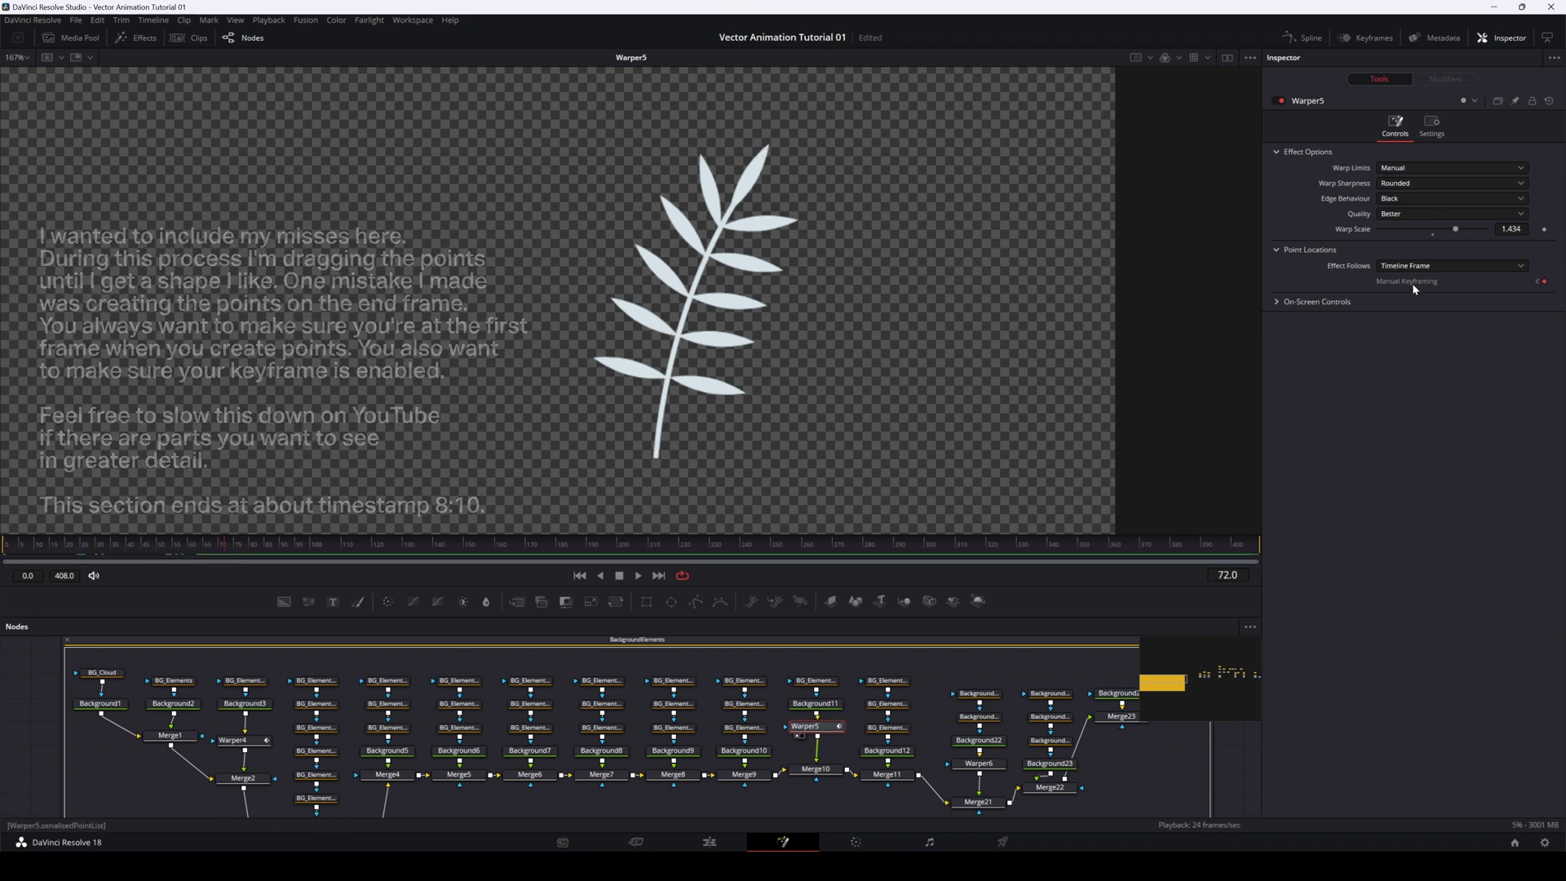
click(225, 545)
click(224, 545)
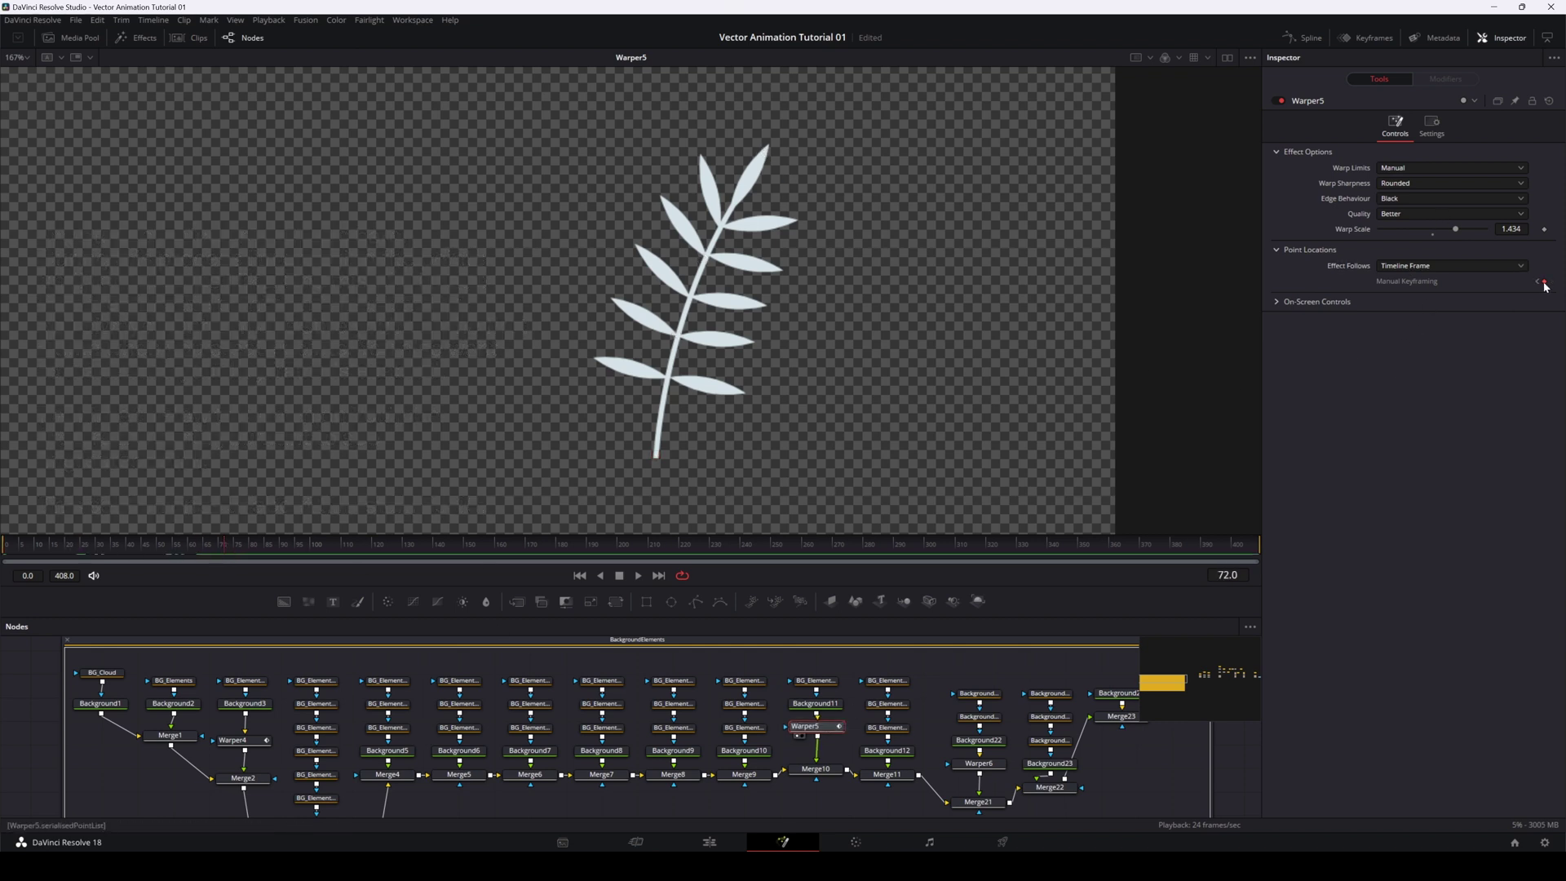
click(1543, 281)
Step: Try bending the branch at frame 72 with a Warp Scale of 0.428 and an extra point above the upper right leaf
mouse_move(762, 153)
mouse_down()
mouse_move(739, 160)
mouse_move(754, 153)
mouse_up()
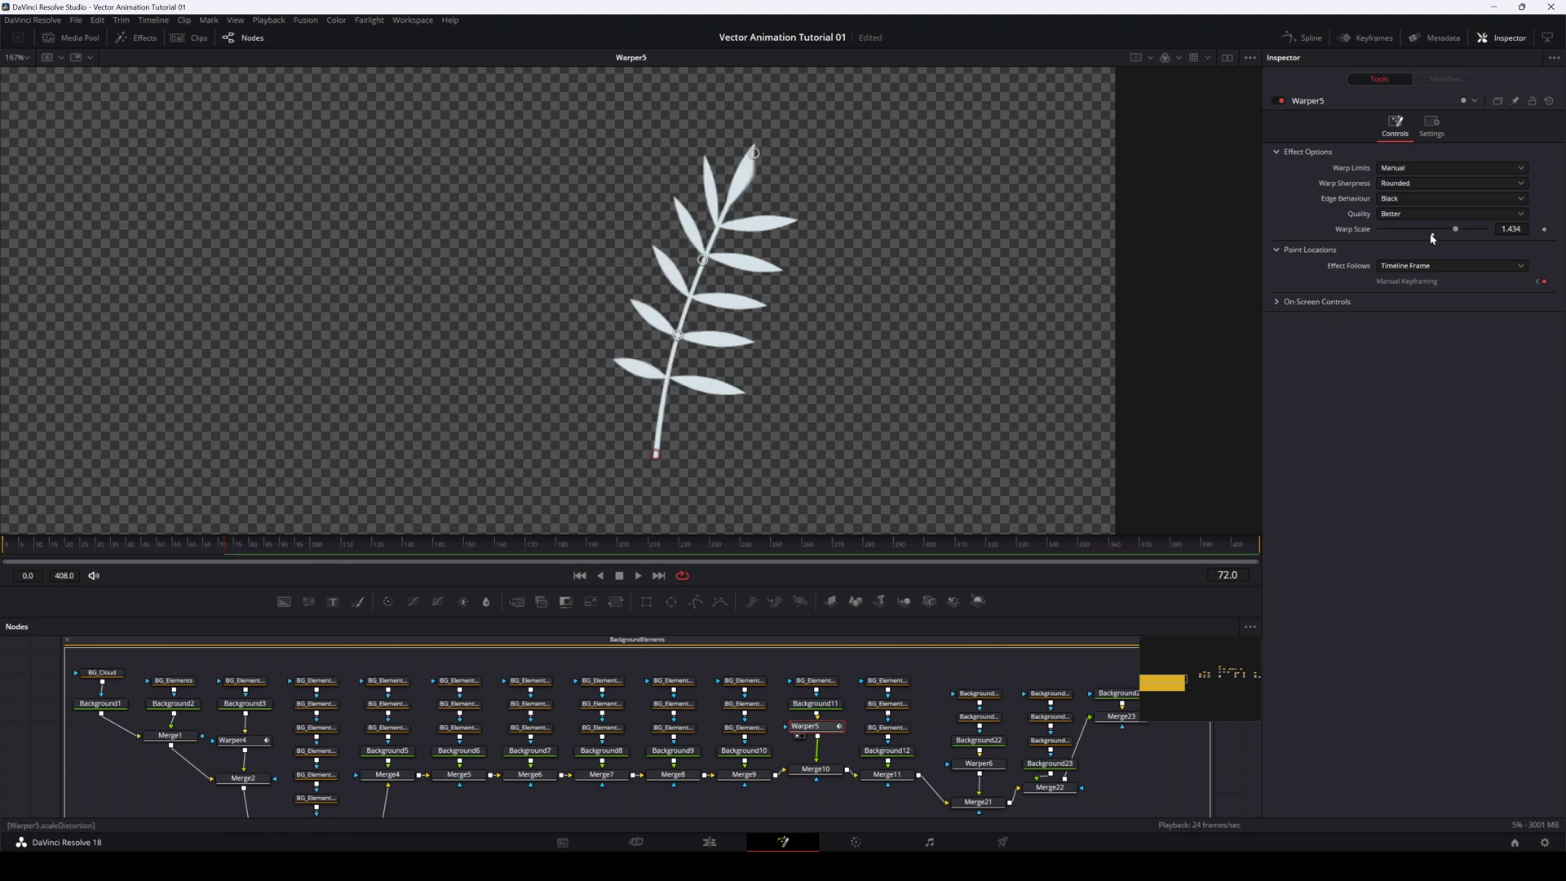
drag(1455, 230, 1402, 232)
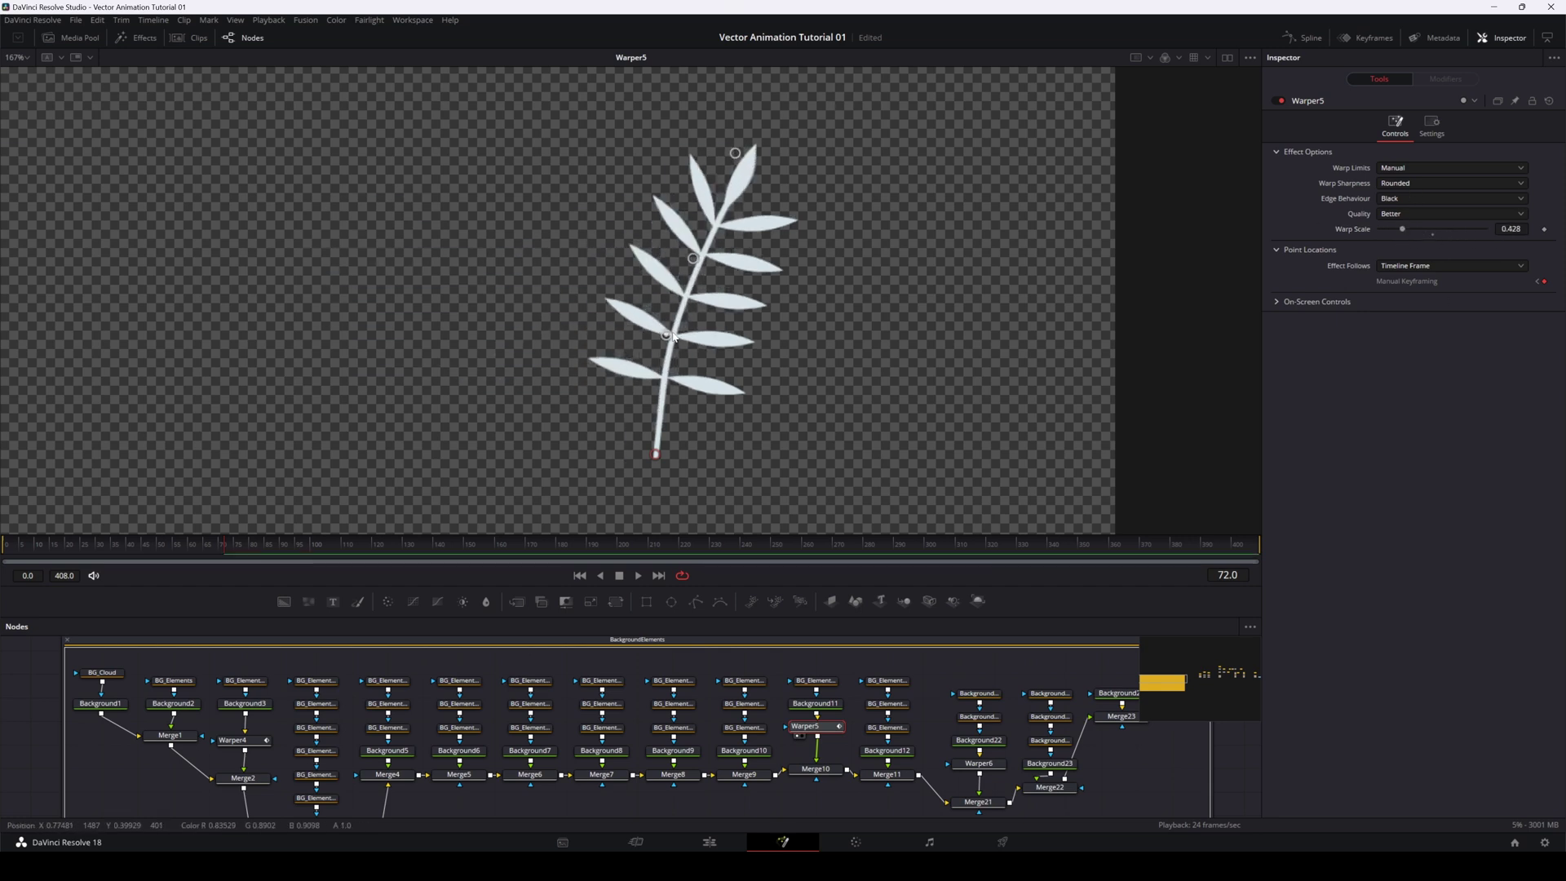
click(769, 211)
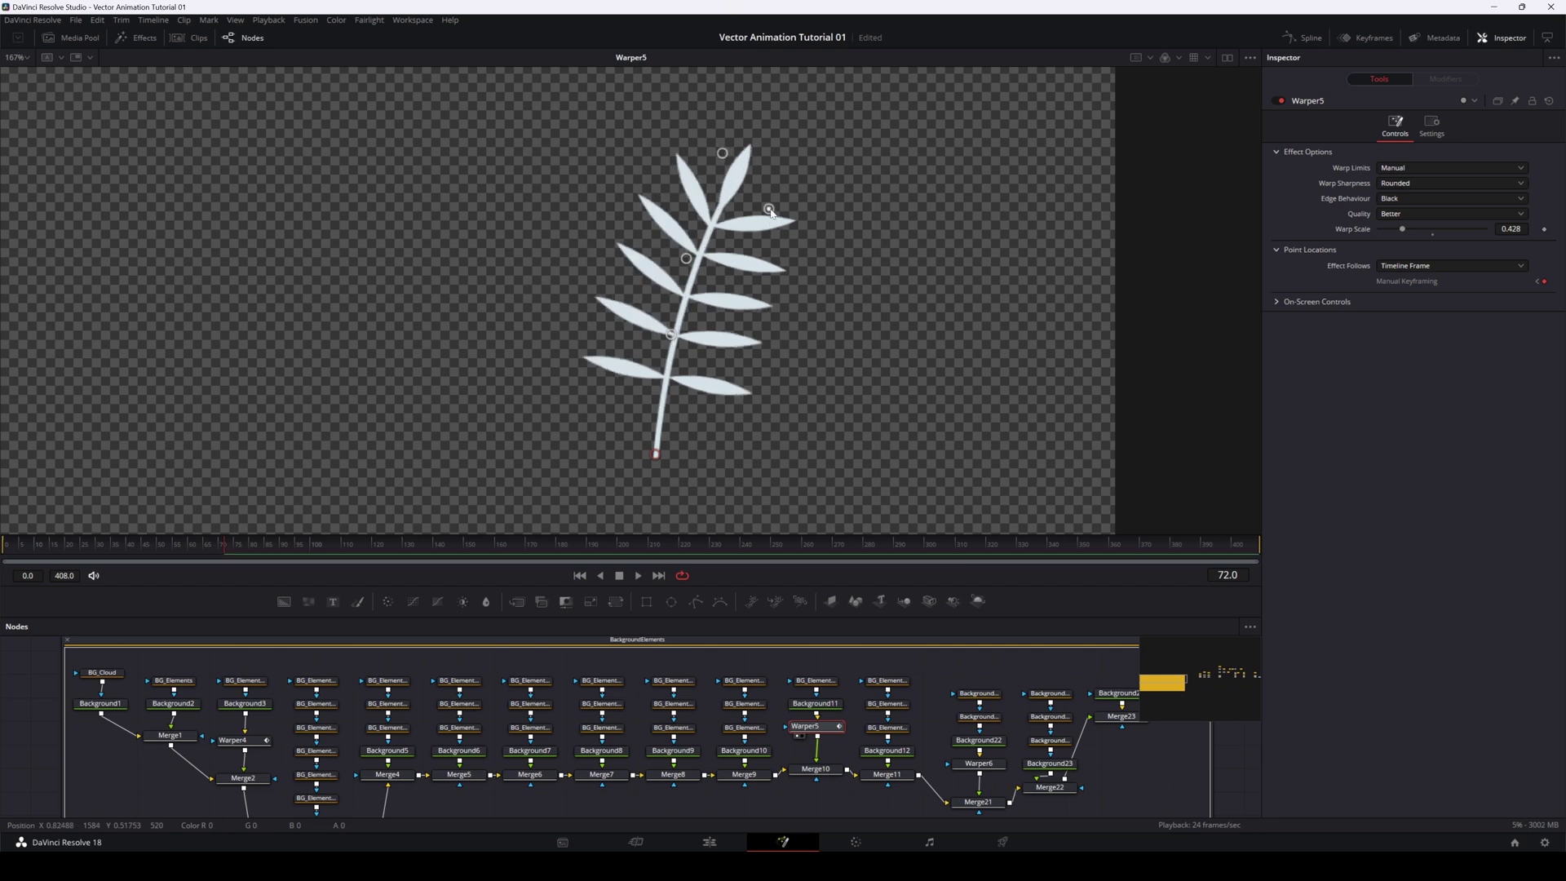
drag(771, 212, 759, 189)
drag(222, 540, 4, 540)
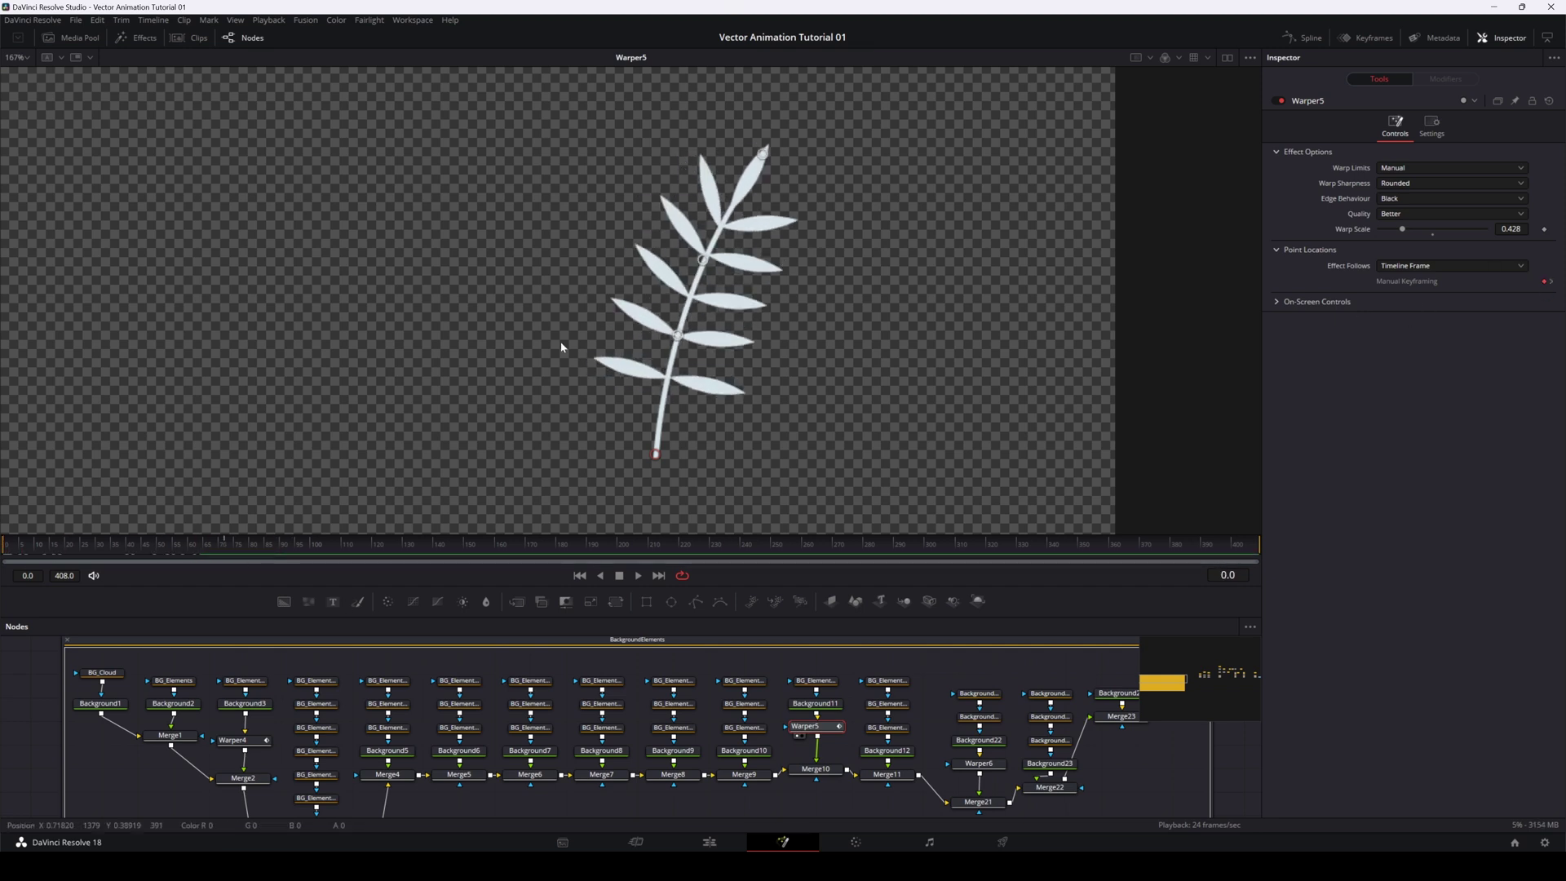
Step: Set the Warp Scale to 0.647, add a warp point on the upper right leaf and keyframe the points at frame 72
click(225, 544)
click(1544, 281)
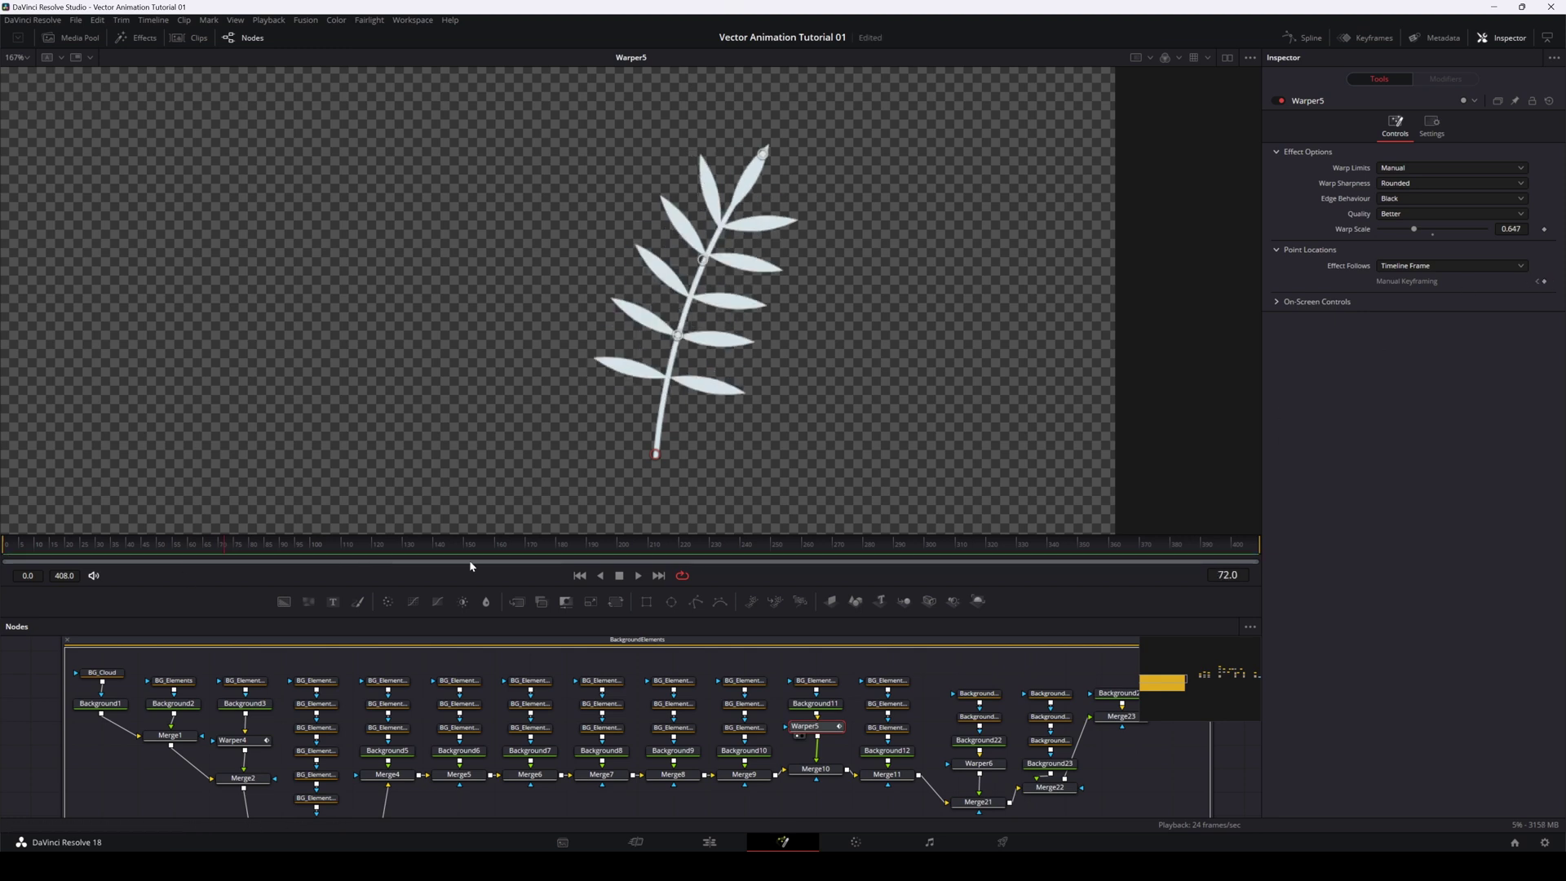
click(106, 546)
click(1544, 280)
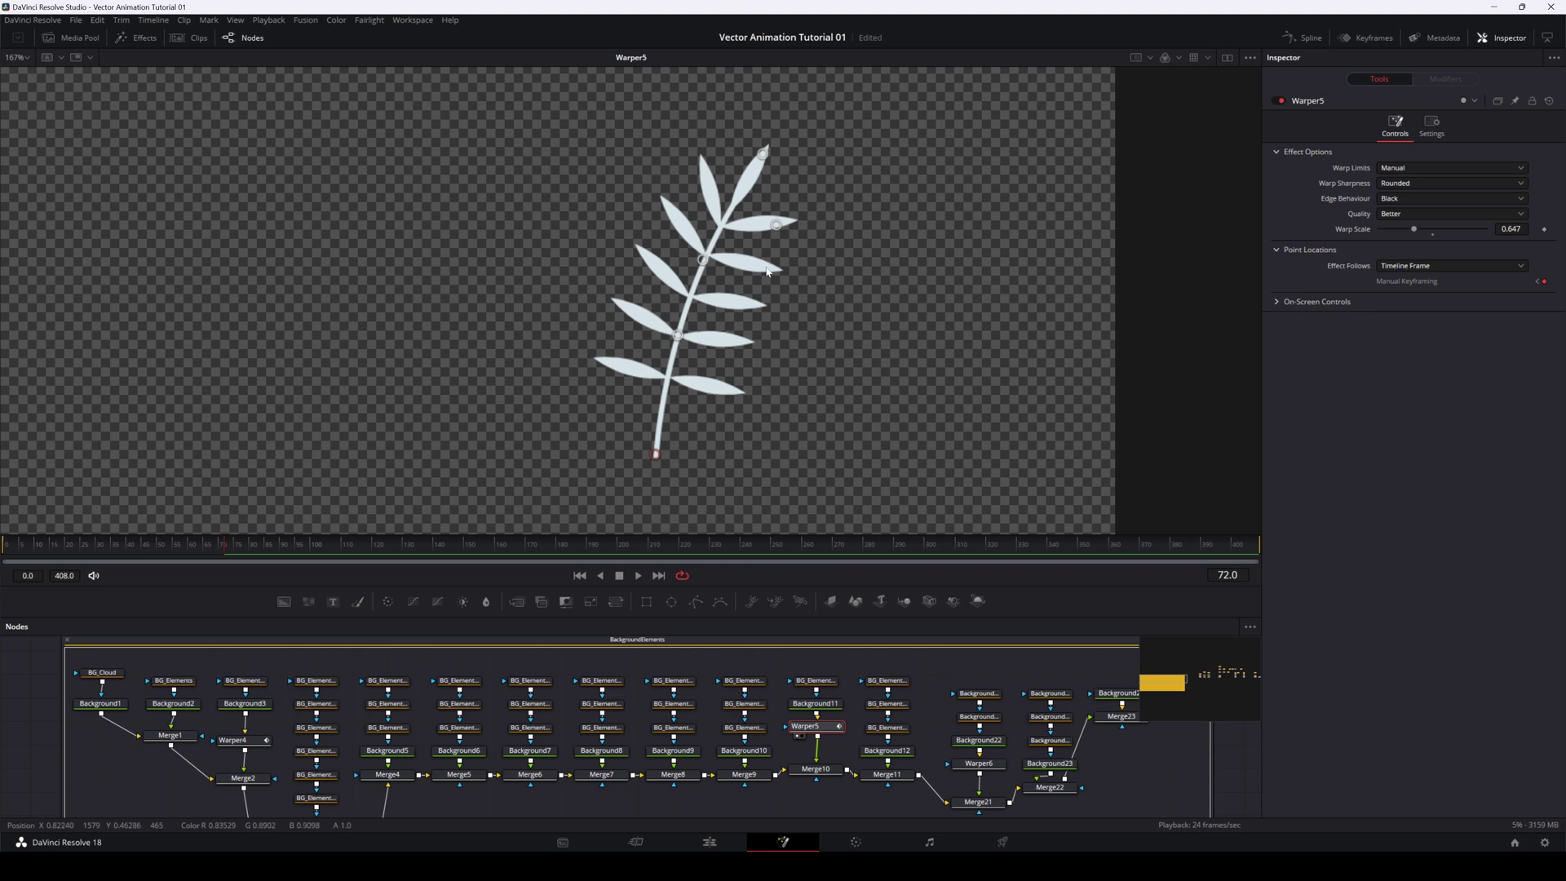
Step: Bend the branch leftward at frame 72 by shifting the tip, upper right leaf and two stem points
drag(762, 154, 741, 153)
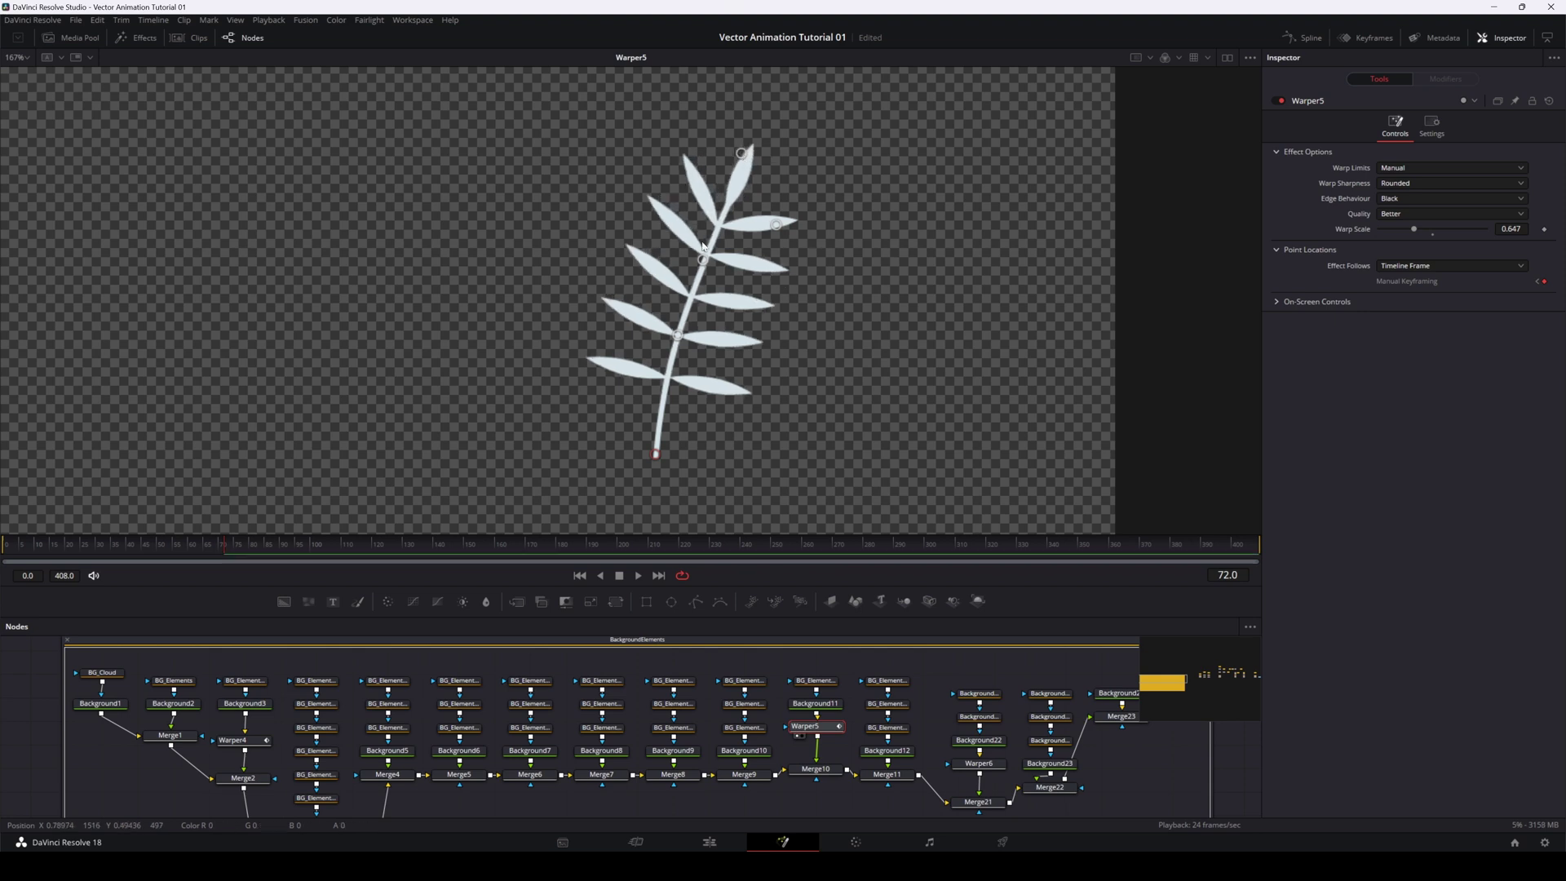
drag(702, 260, 691, 259)
drag(677, 334, 662, 335)
drag(776, 225, 759, 223)
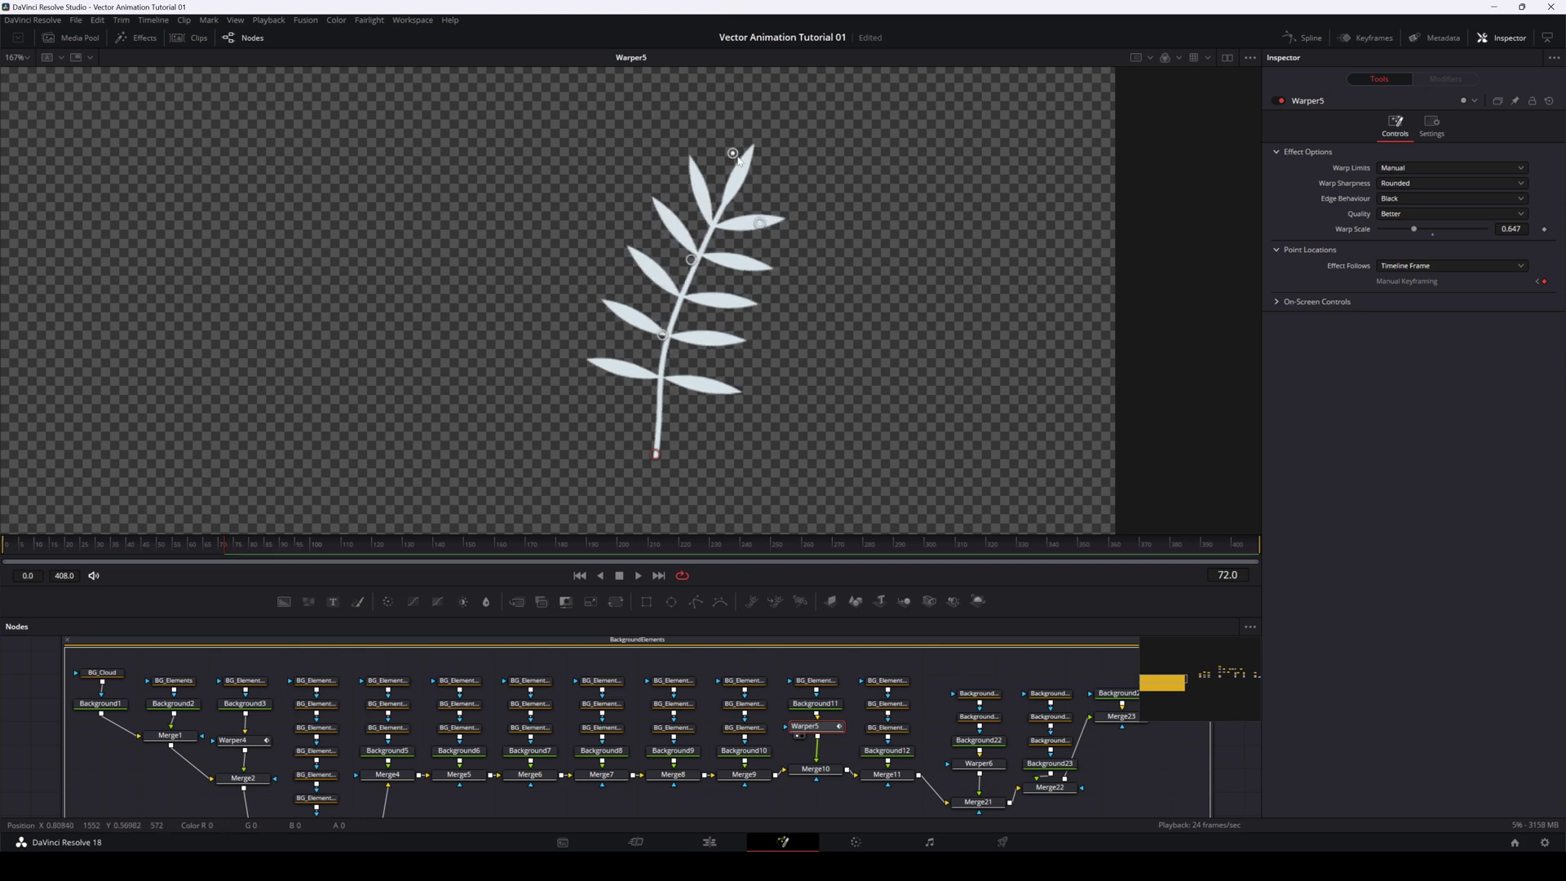
drag(742, 153, 676, 155)
drag(729, 222, 669, 265)
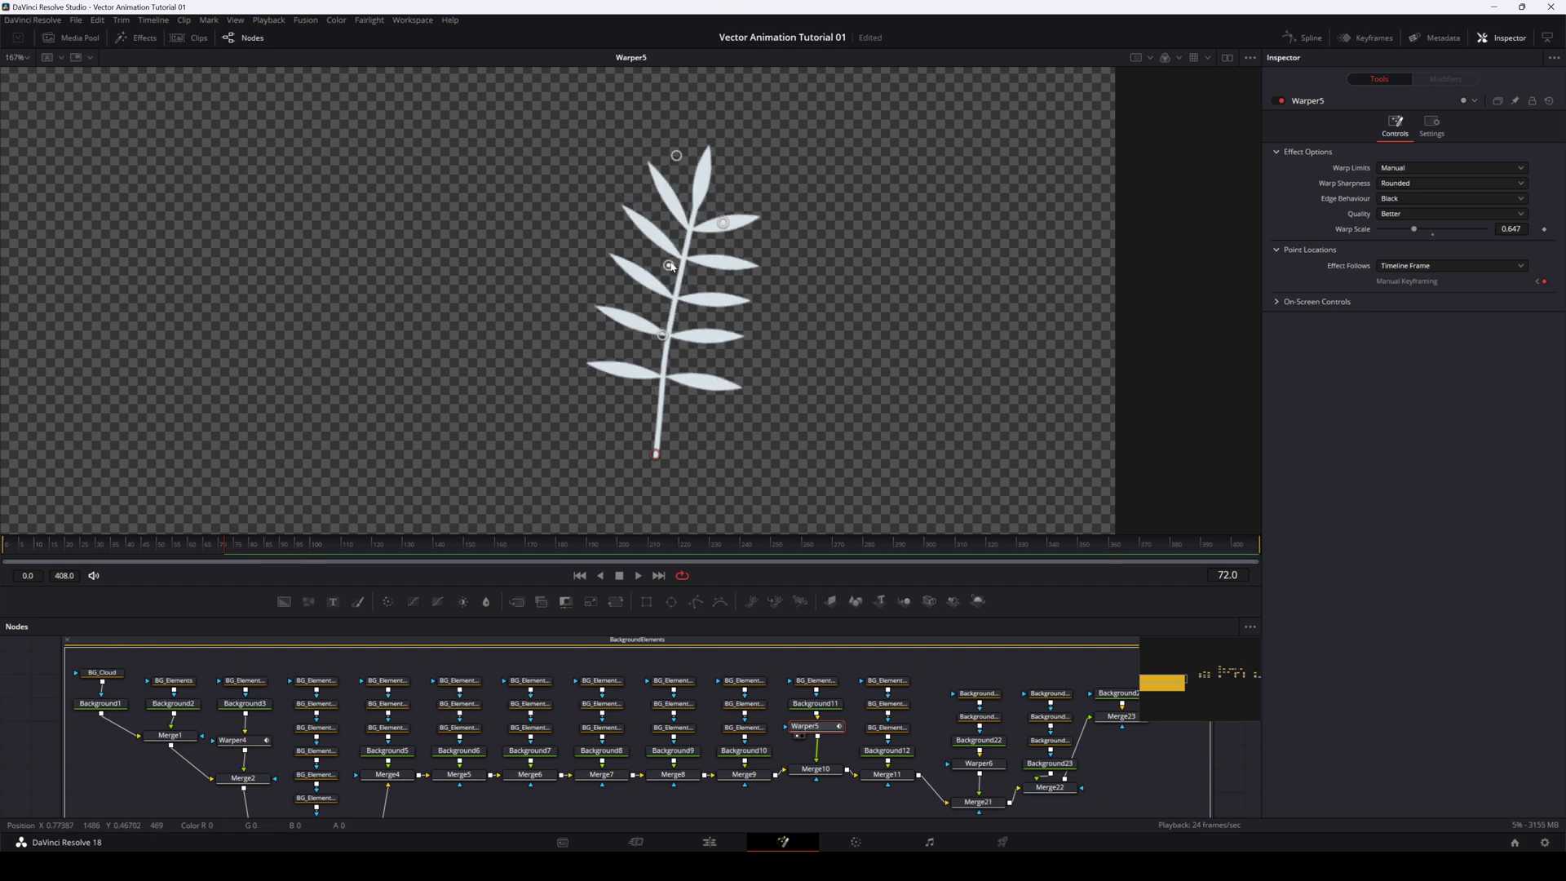
drag(662, 334, 658, 335)
Step: Play the branch's warp animation from frame 0 to past frame 72 a few times to check the sway
key(space)
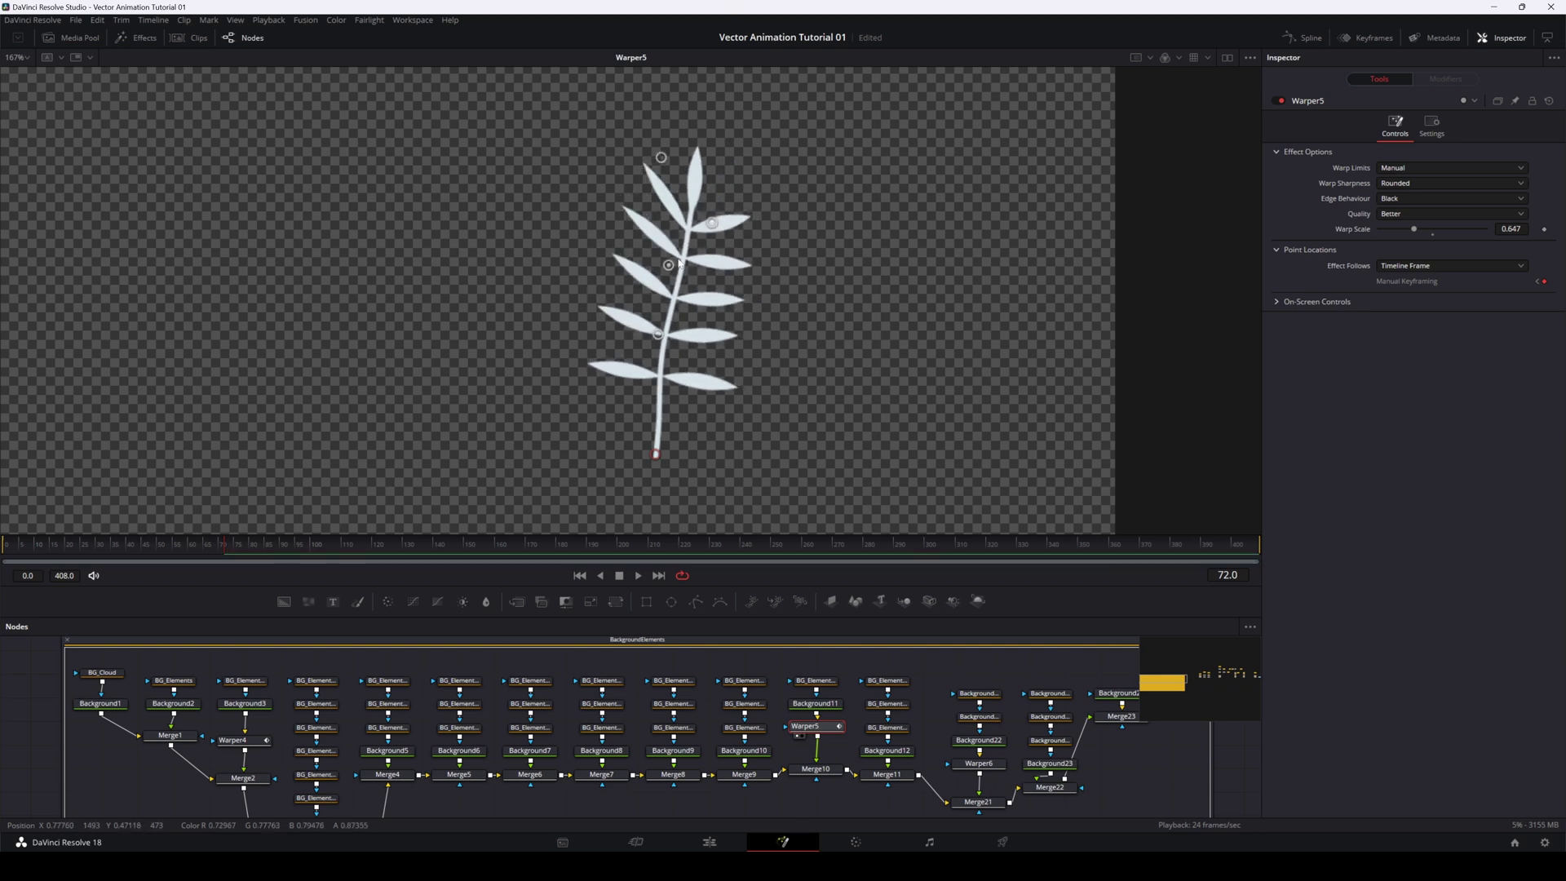
key(space)
drag(233, 541, 2, 558)
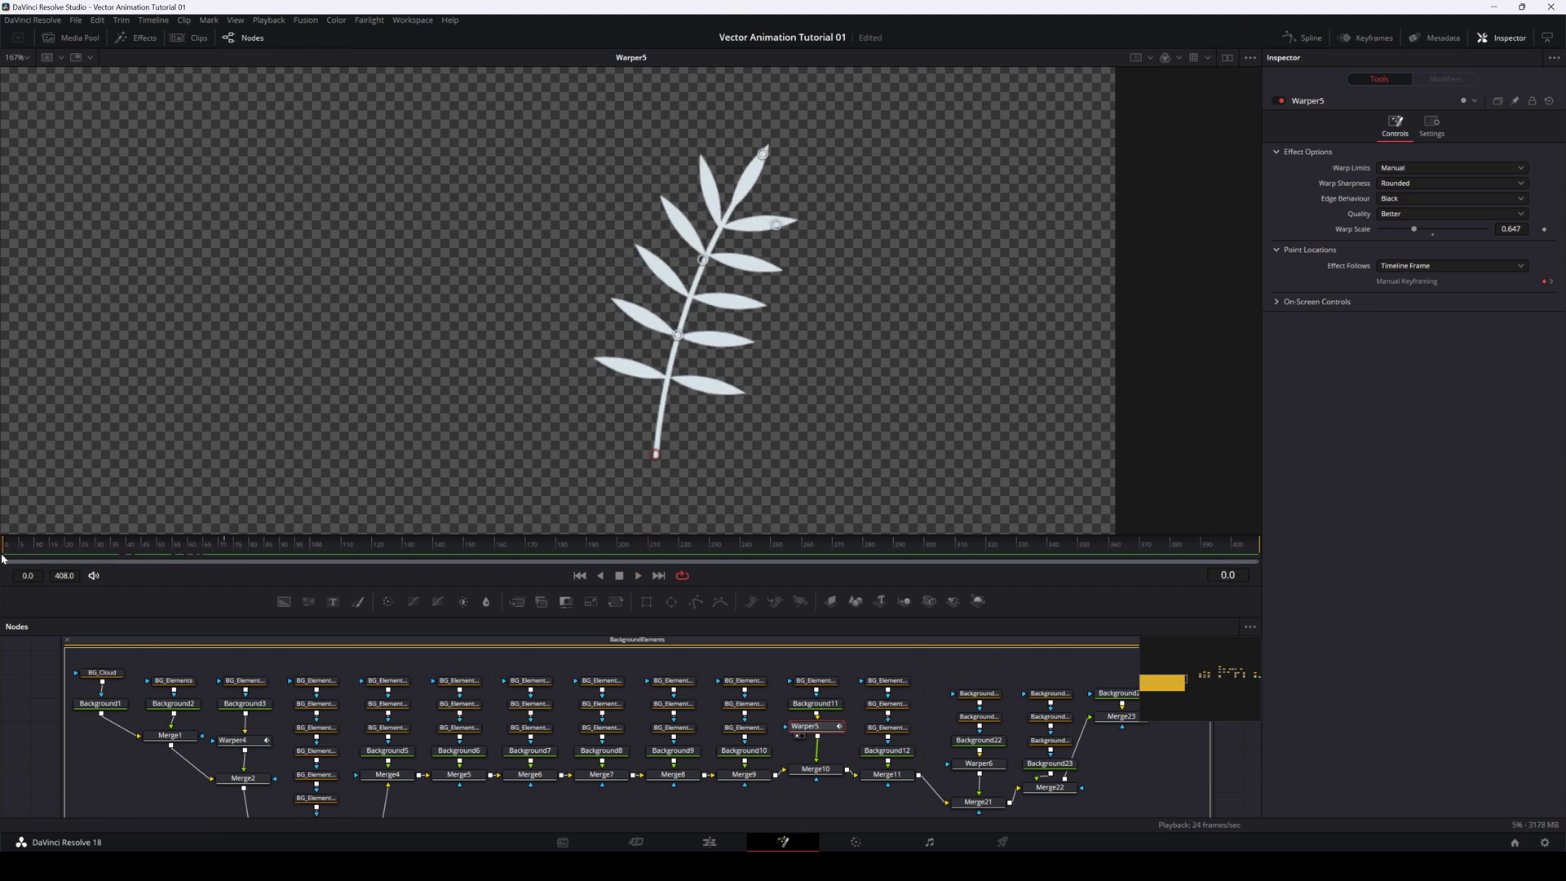
key(space)
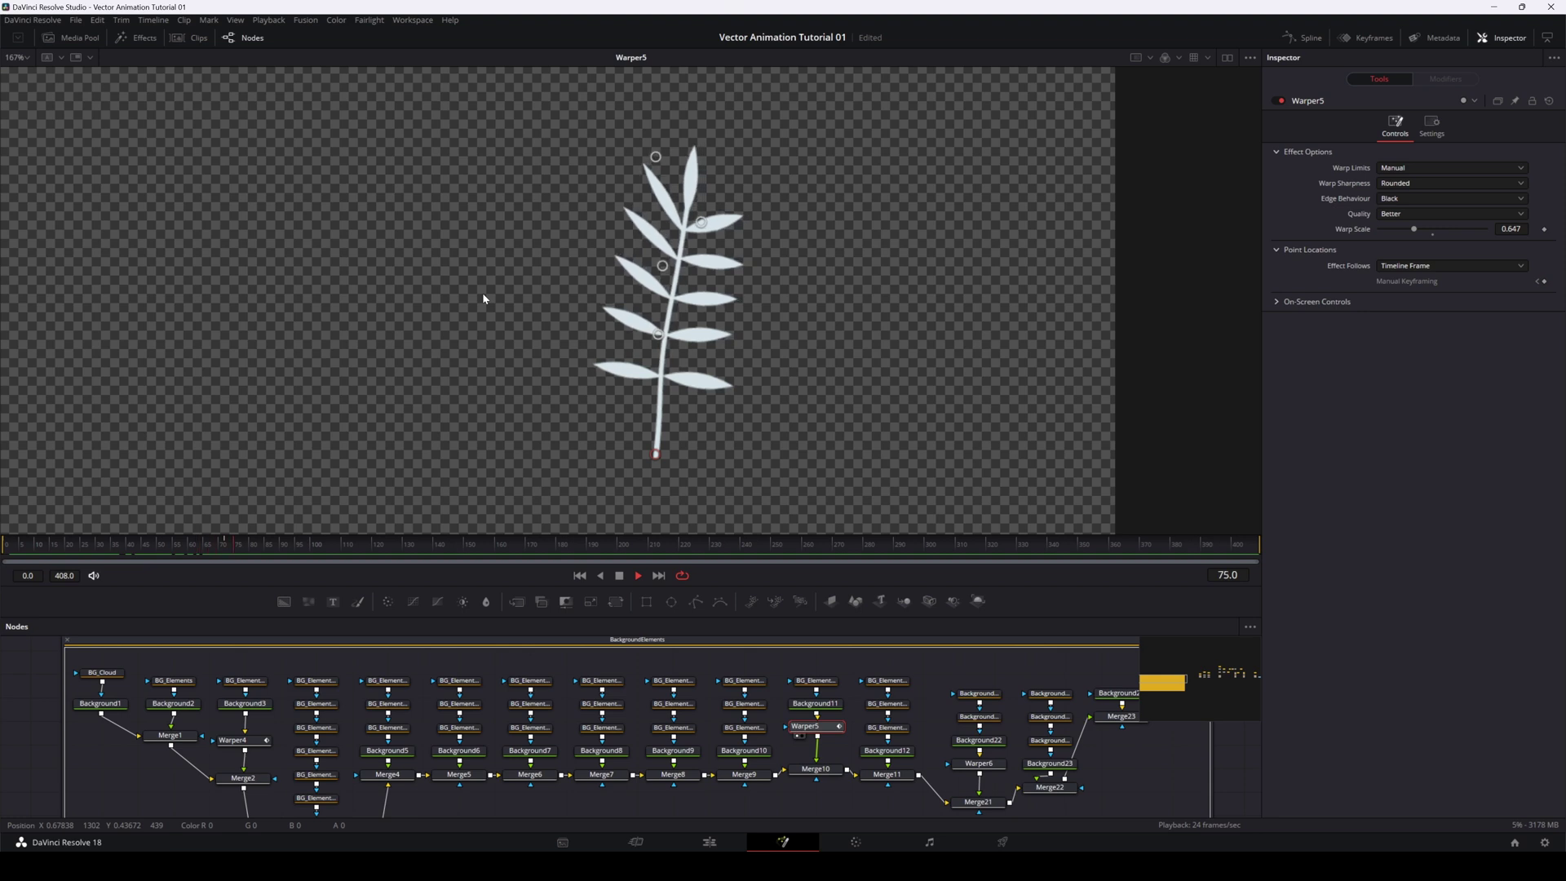
drag(224, 545, 2, 548)
key(space)
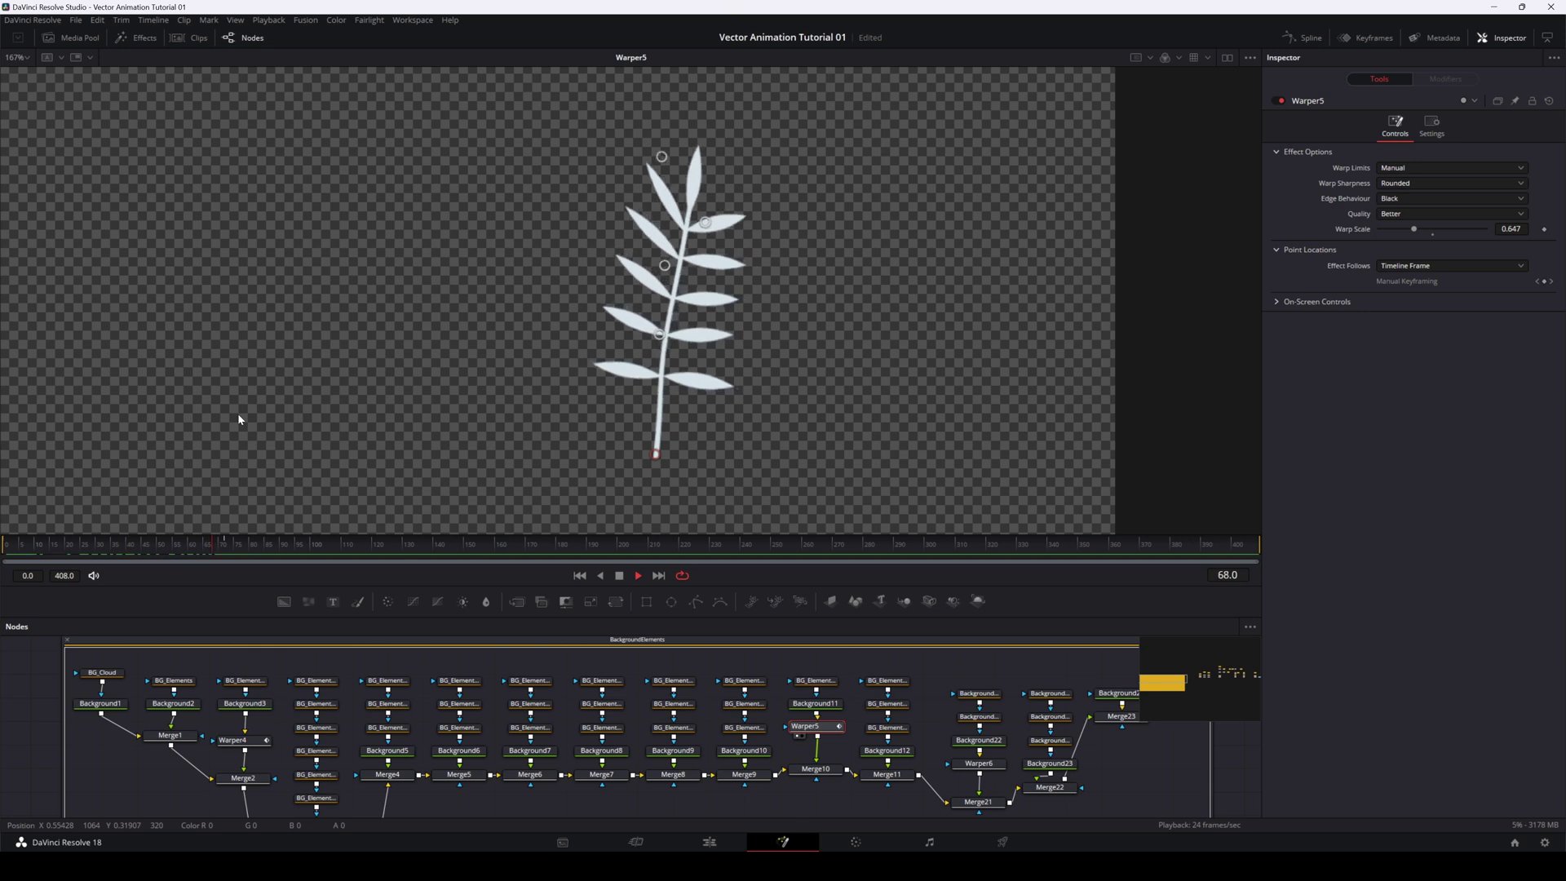
key(space)
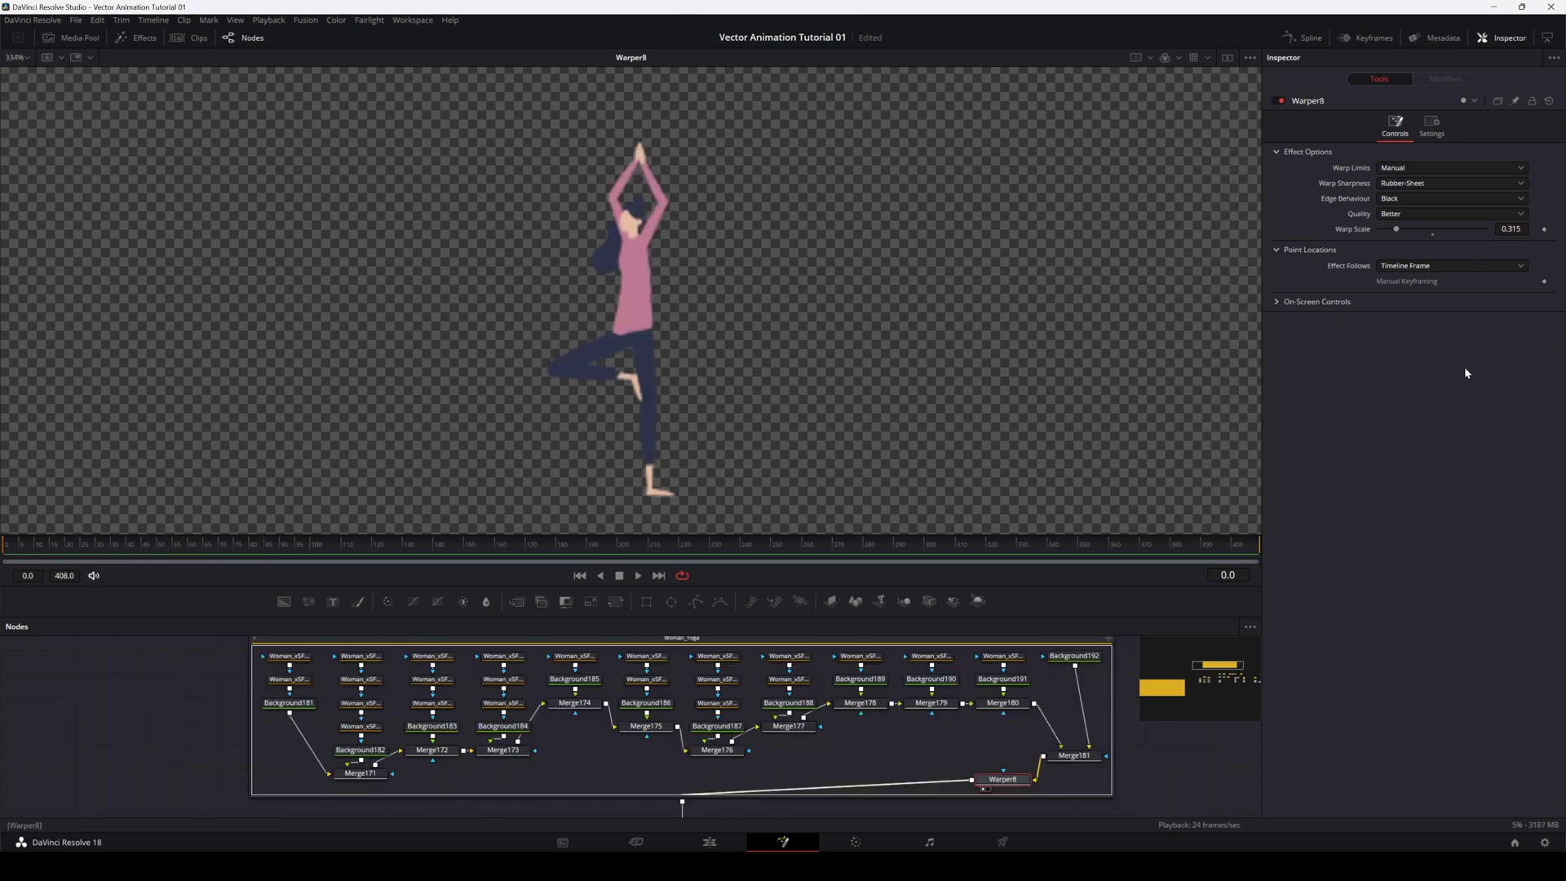
Step: Set Warper8's Warp Sharpness to Rounded and start keyframing its point locations at frame 0
click(1445, 183)
click(1418, 226)
click(1543, 282)
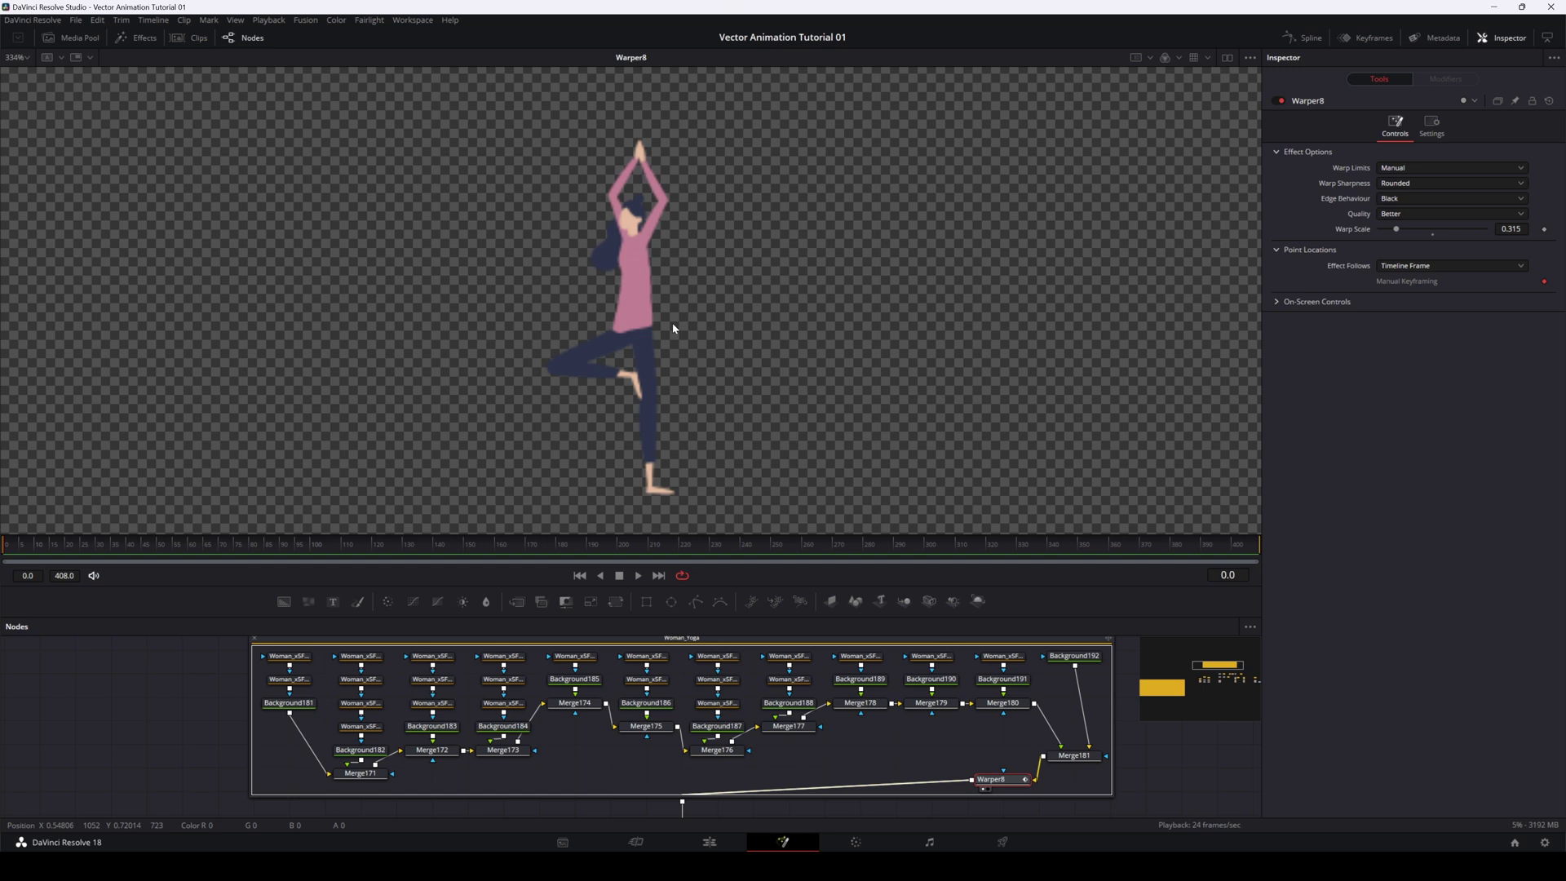
Step: Add fixed warp points at the yoga woman's hip and bent knee, and movable points on her chest and raised hands
click(635, 327)
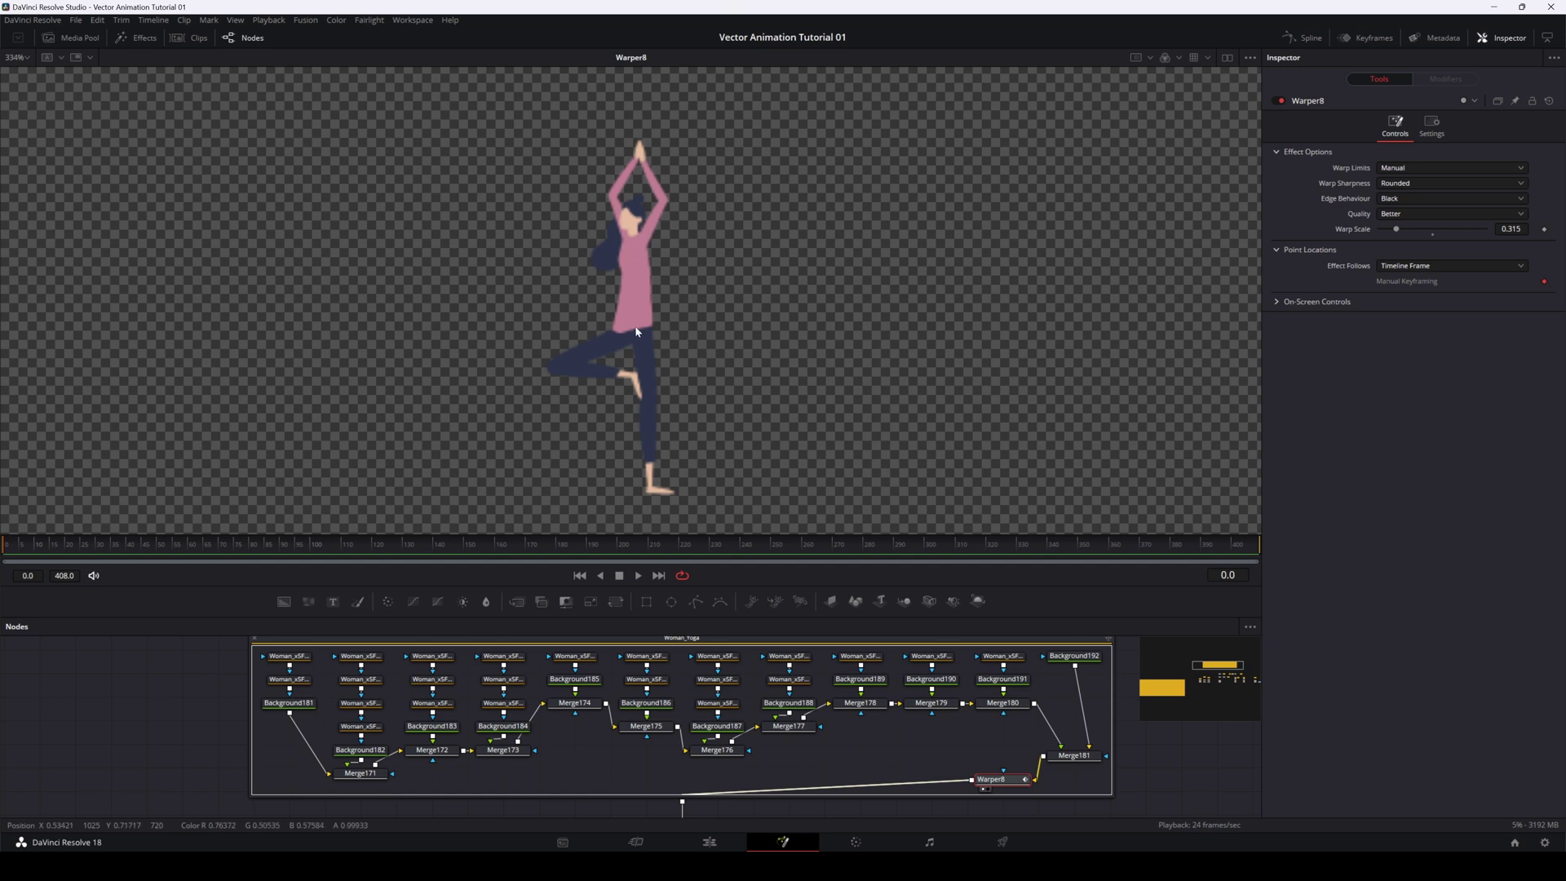
click(559, 367)
click(633, 251)
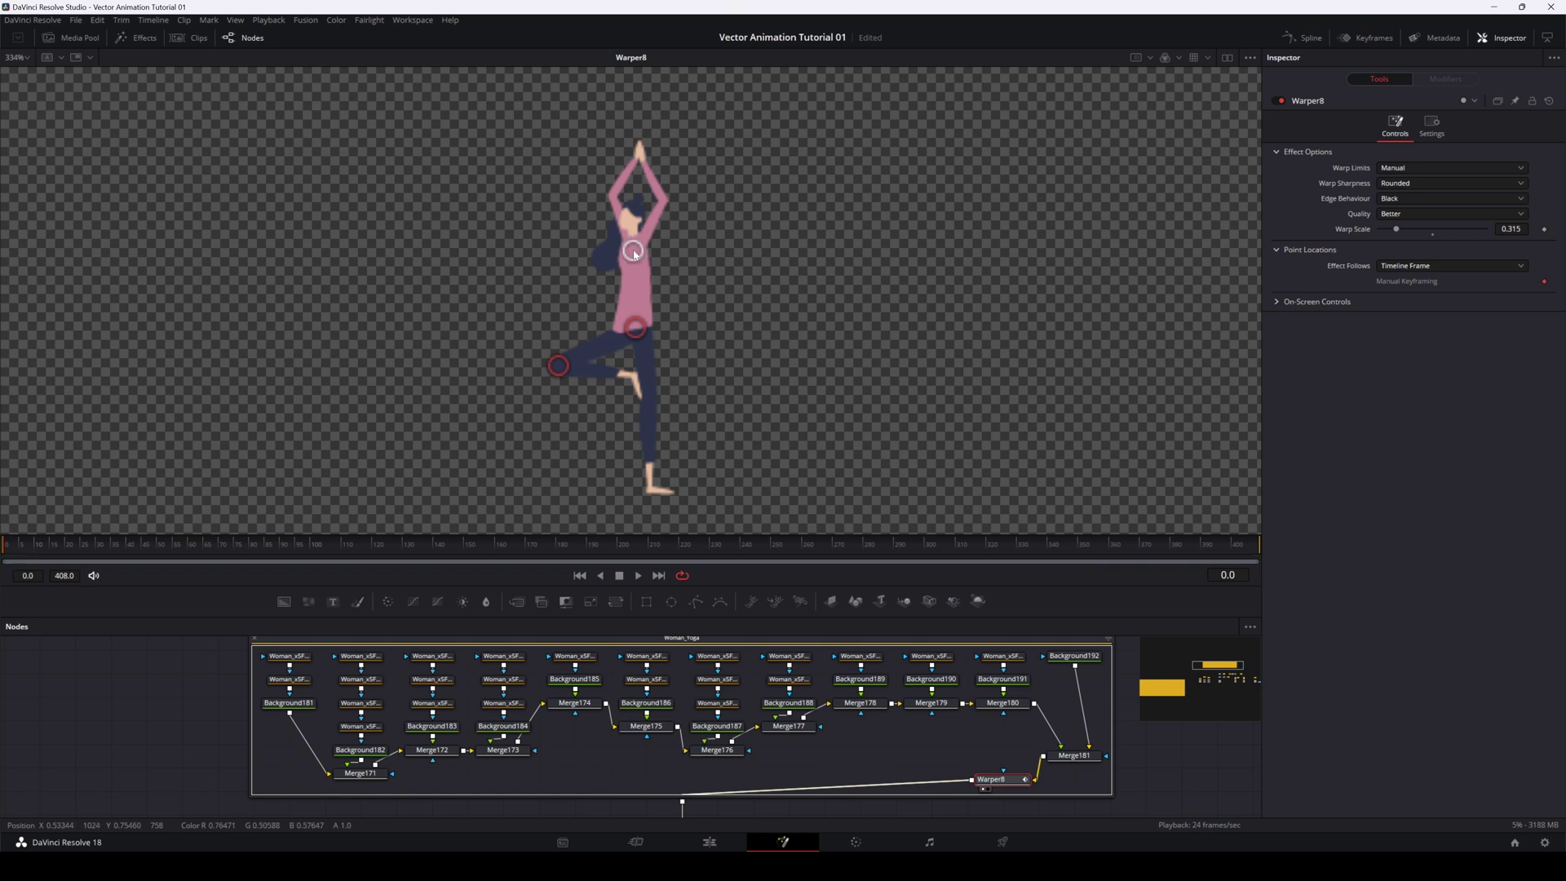
click(638, 157)
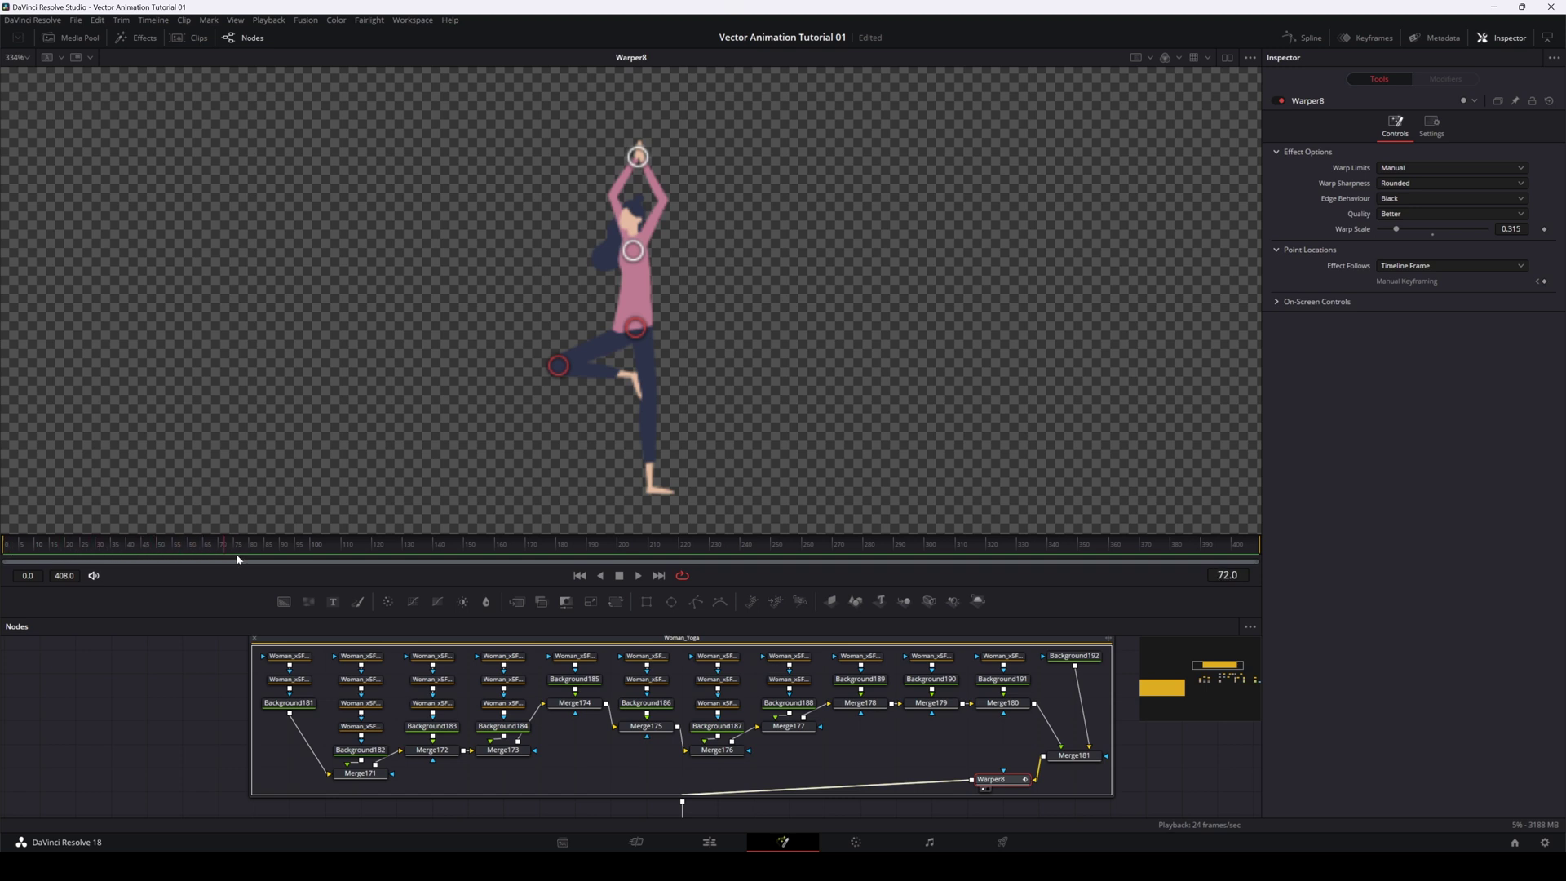
Step: Keyframe the warp points at frame 72 and lean the yoga woman's upper body to the right using the hands and chest points
click(1544, 282)
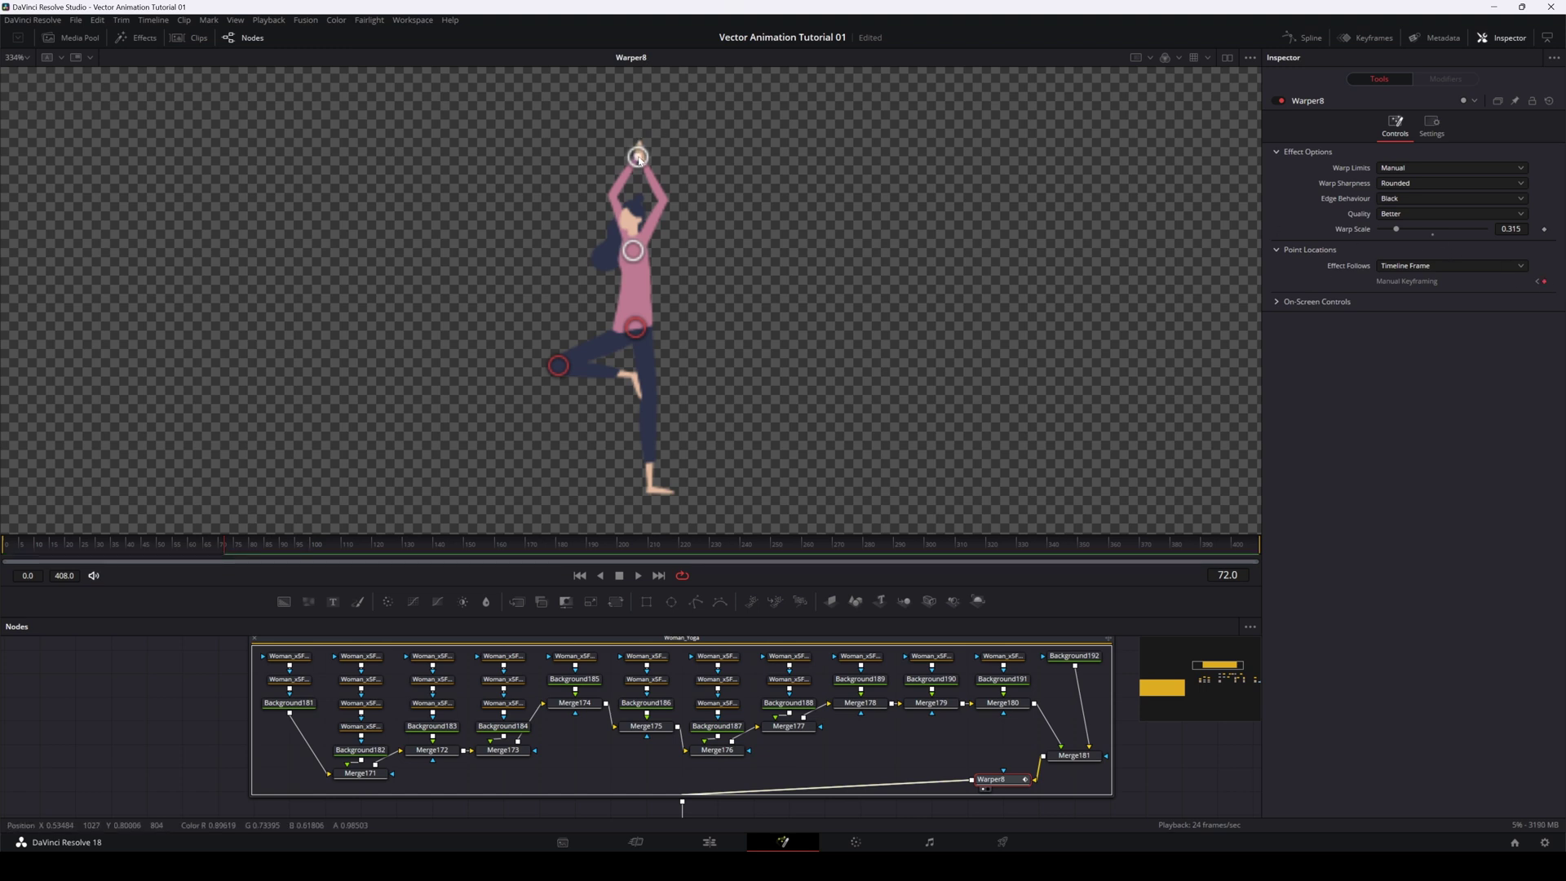
drag(639, 157, 707, 172)
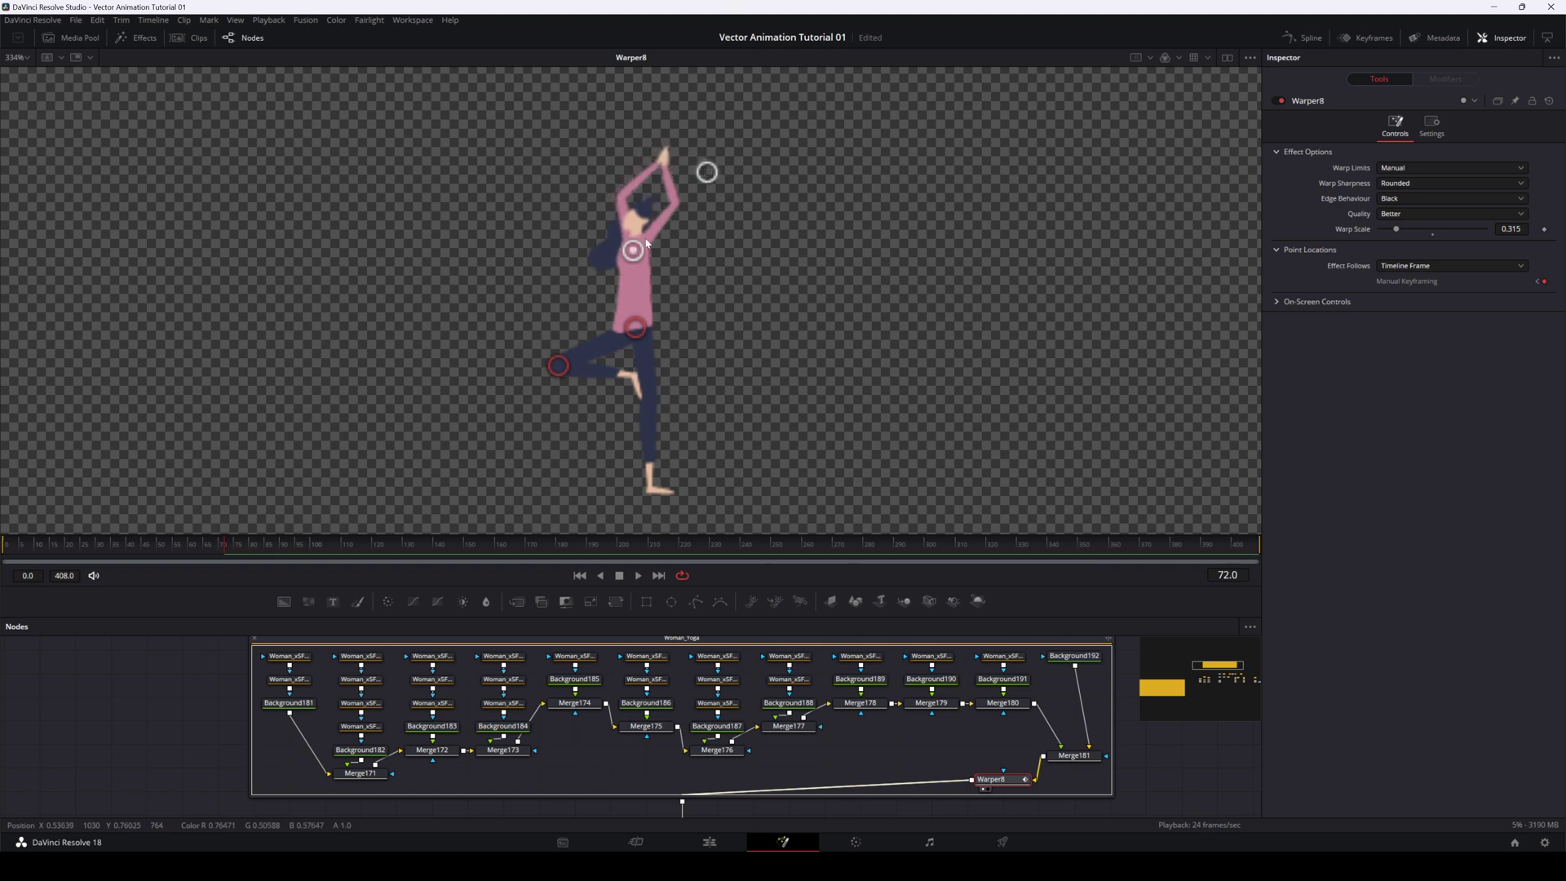
drag(643, 255, 644, 255)
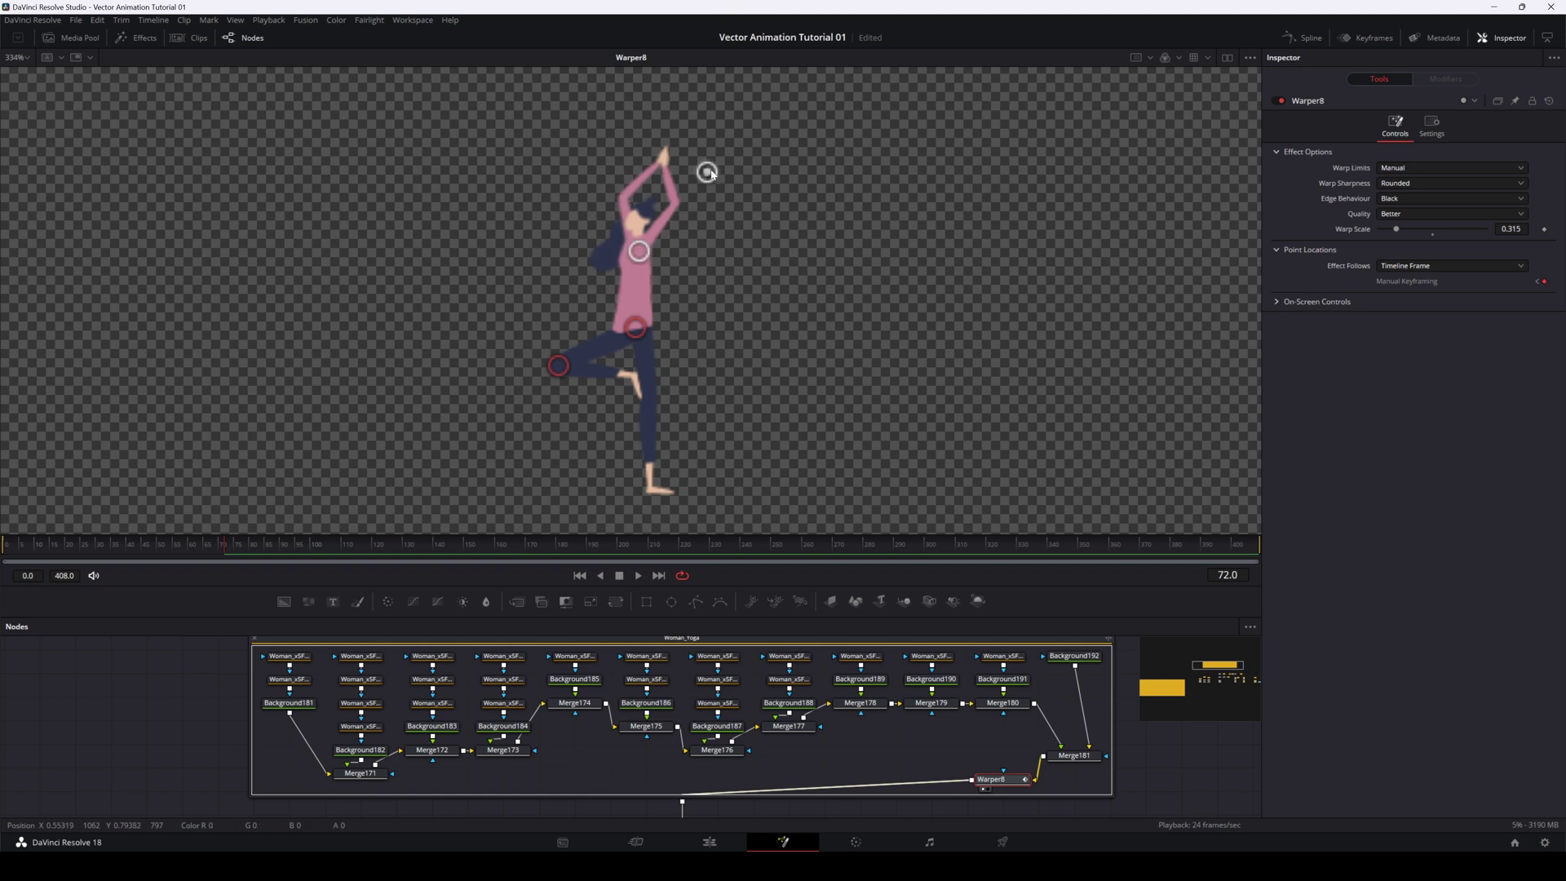
drag(711, 173, 727, 176)
drag(641, 252, 654, 253)
drag(723, 174, 760, 191)
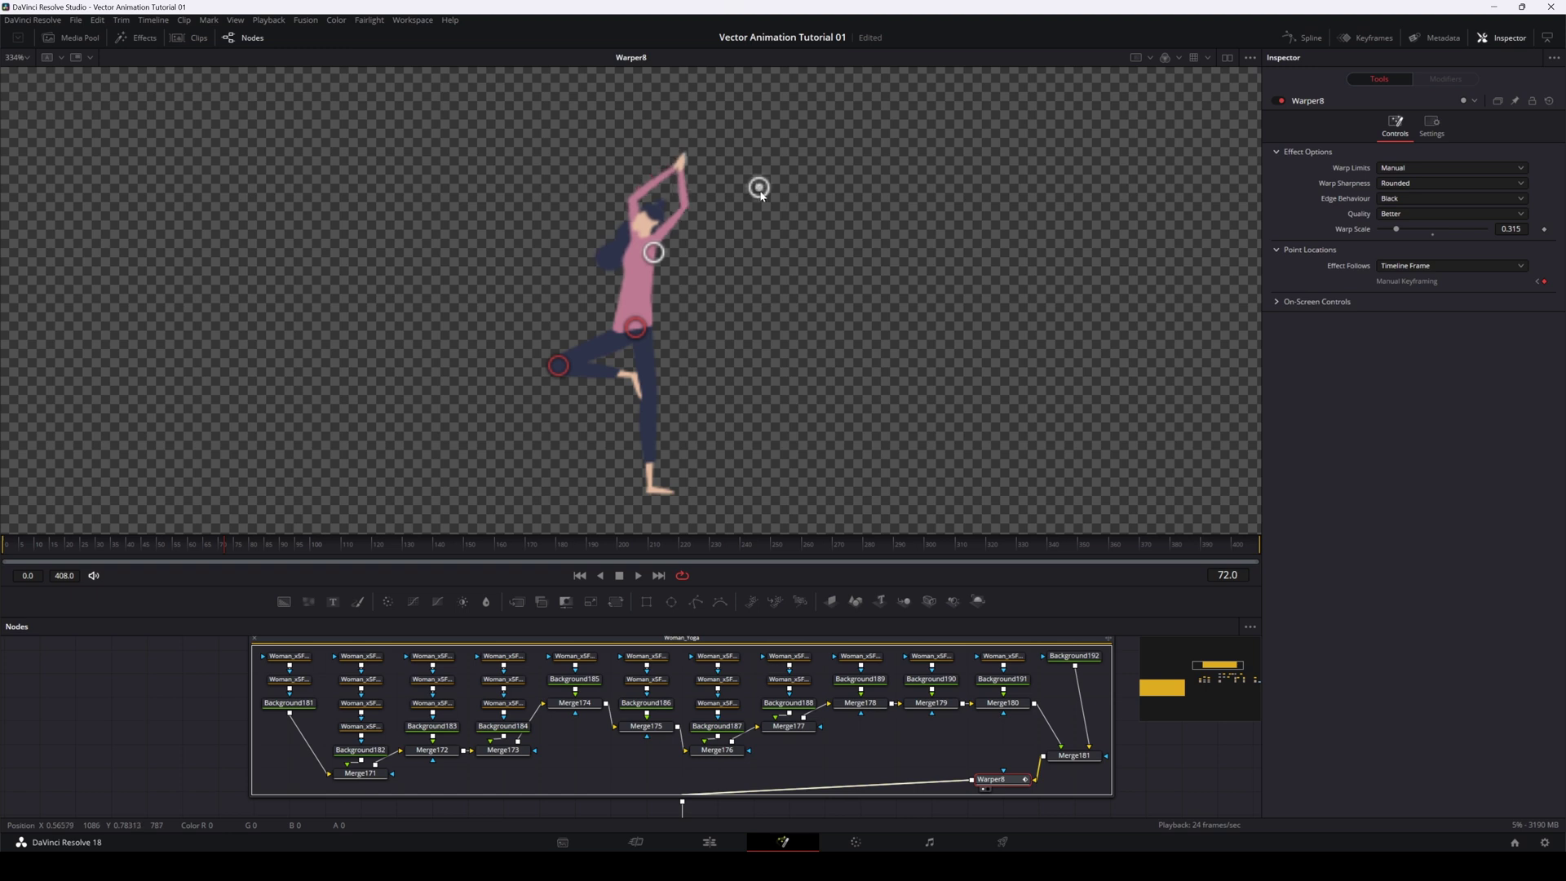
drag(653, 252, 664, 259)
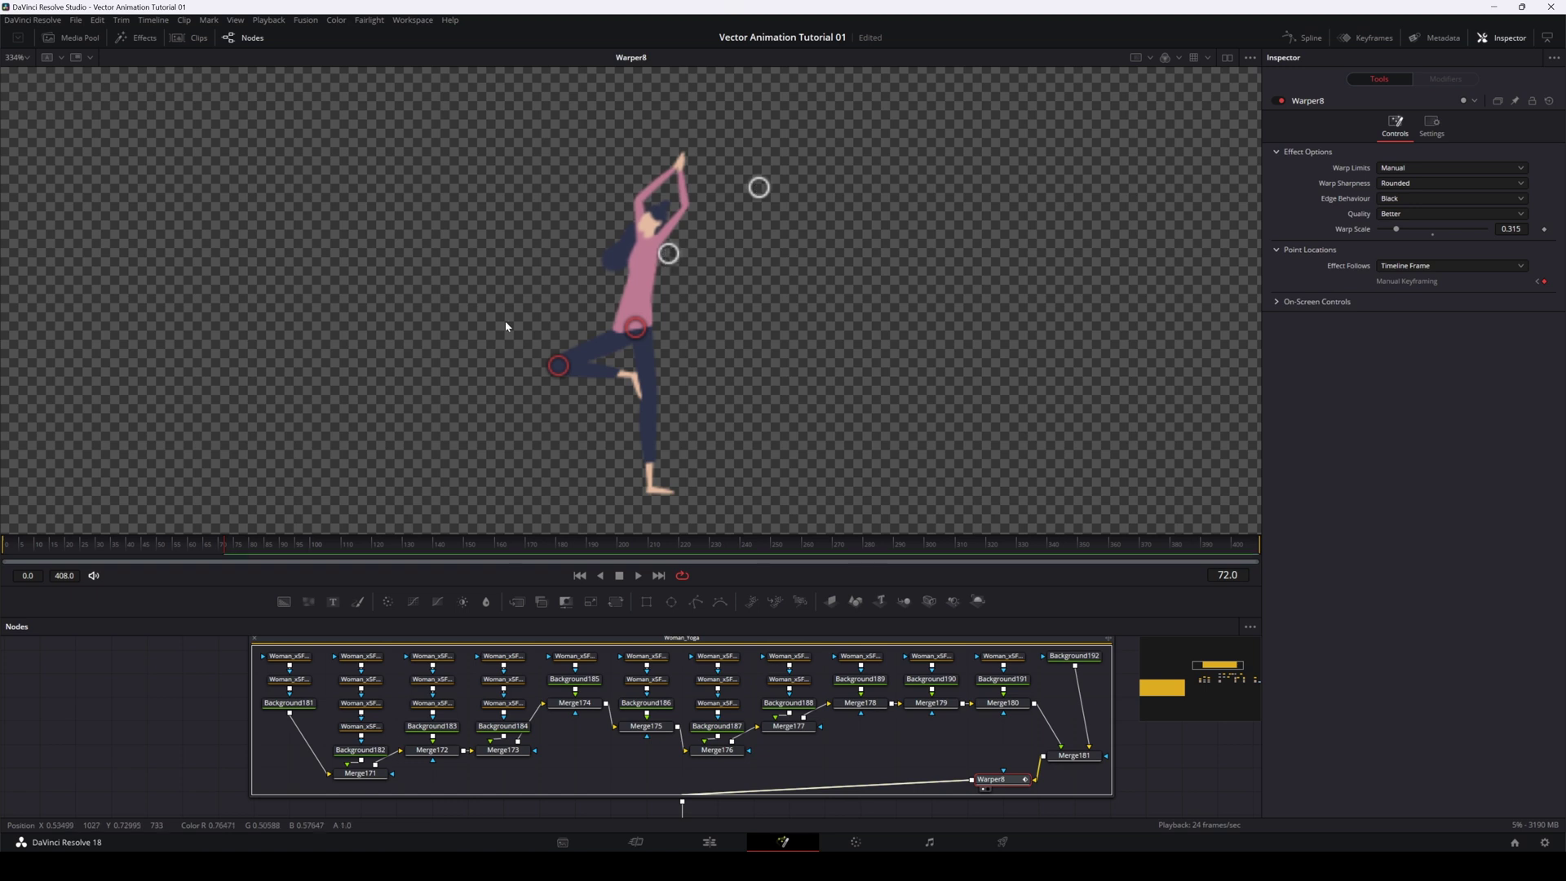
Step: Play the yoga woman's leaning animation from near the start to check the movement
click(214, 546)
drag(214, 546, 23, 544)
key(space)
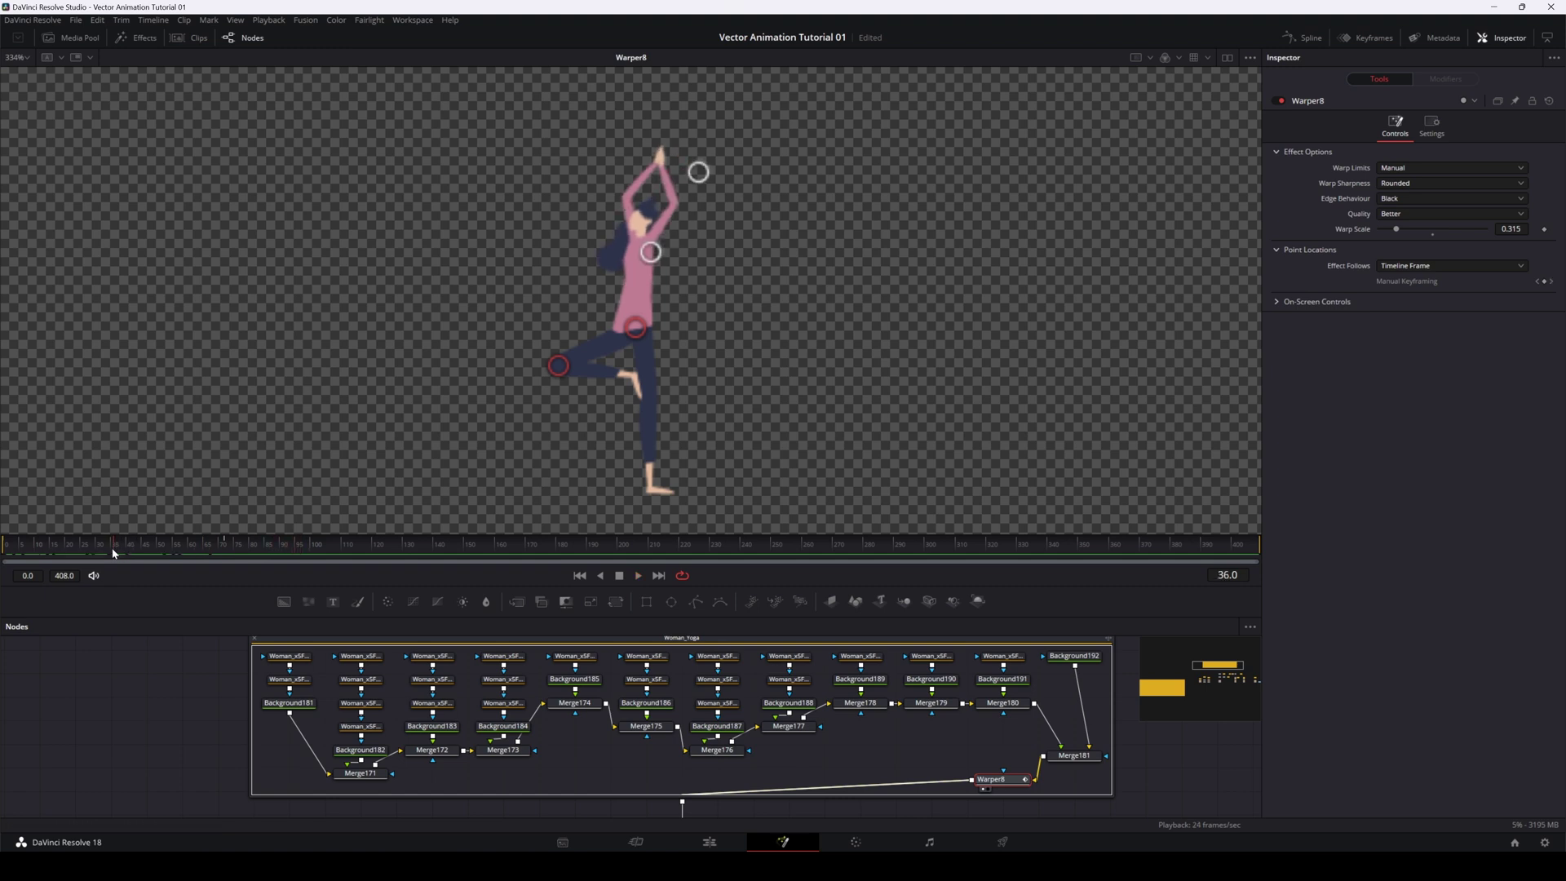
click(14, 545)
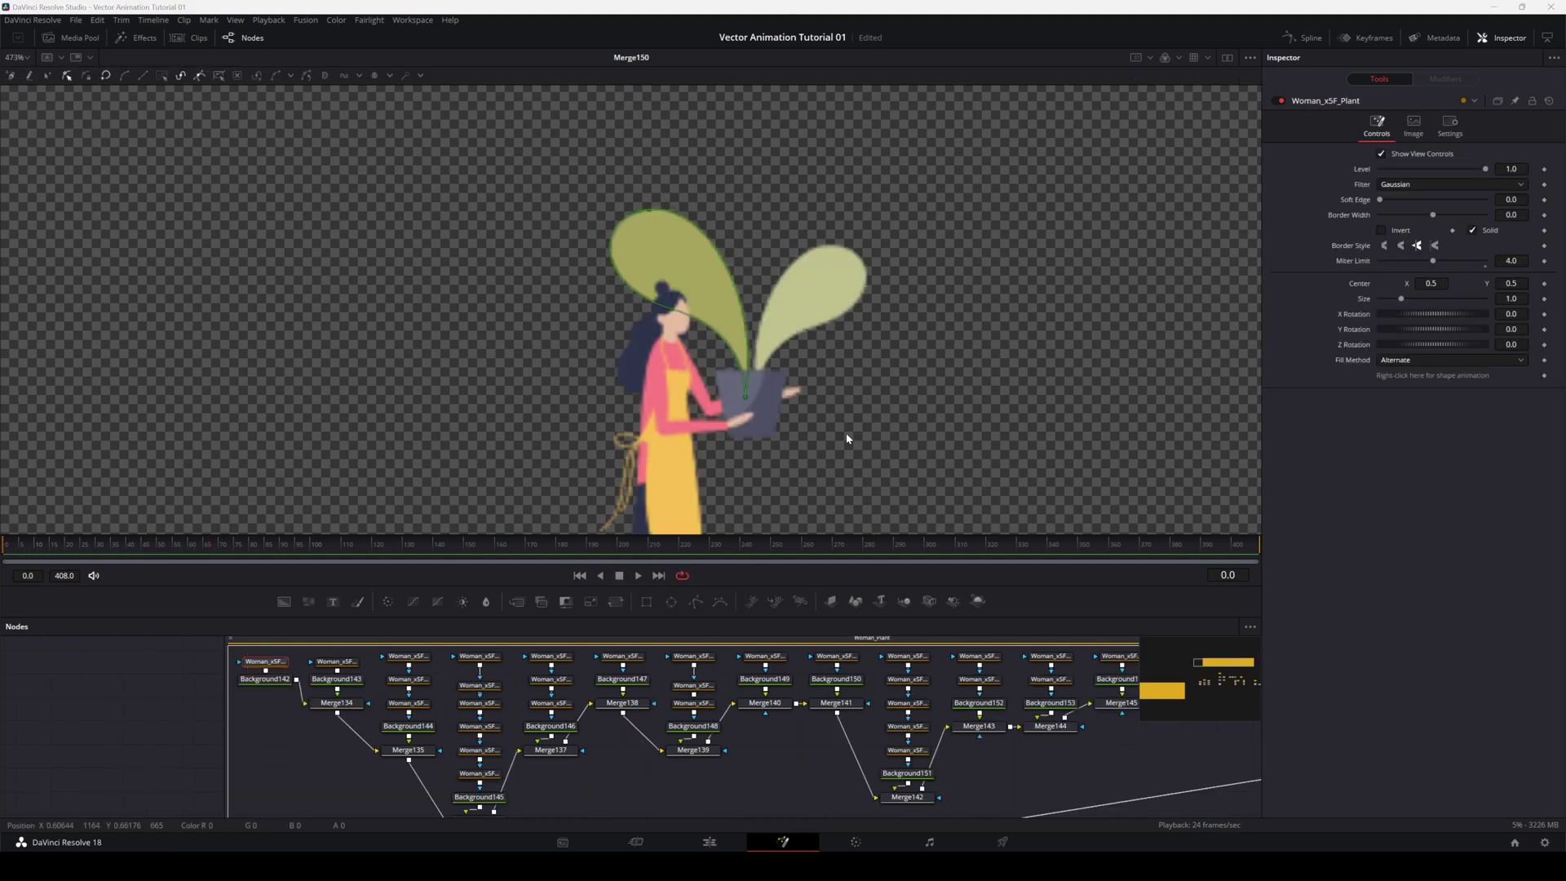
Step: Examine the woman holding the potted plant at close range, without the leaf outline shown
scroll(714, 367, down, 5)
scroll(716, 373, up, 7)
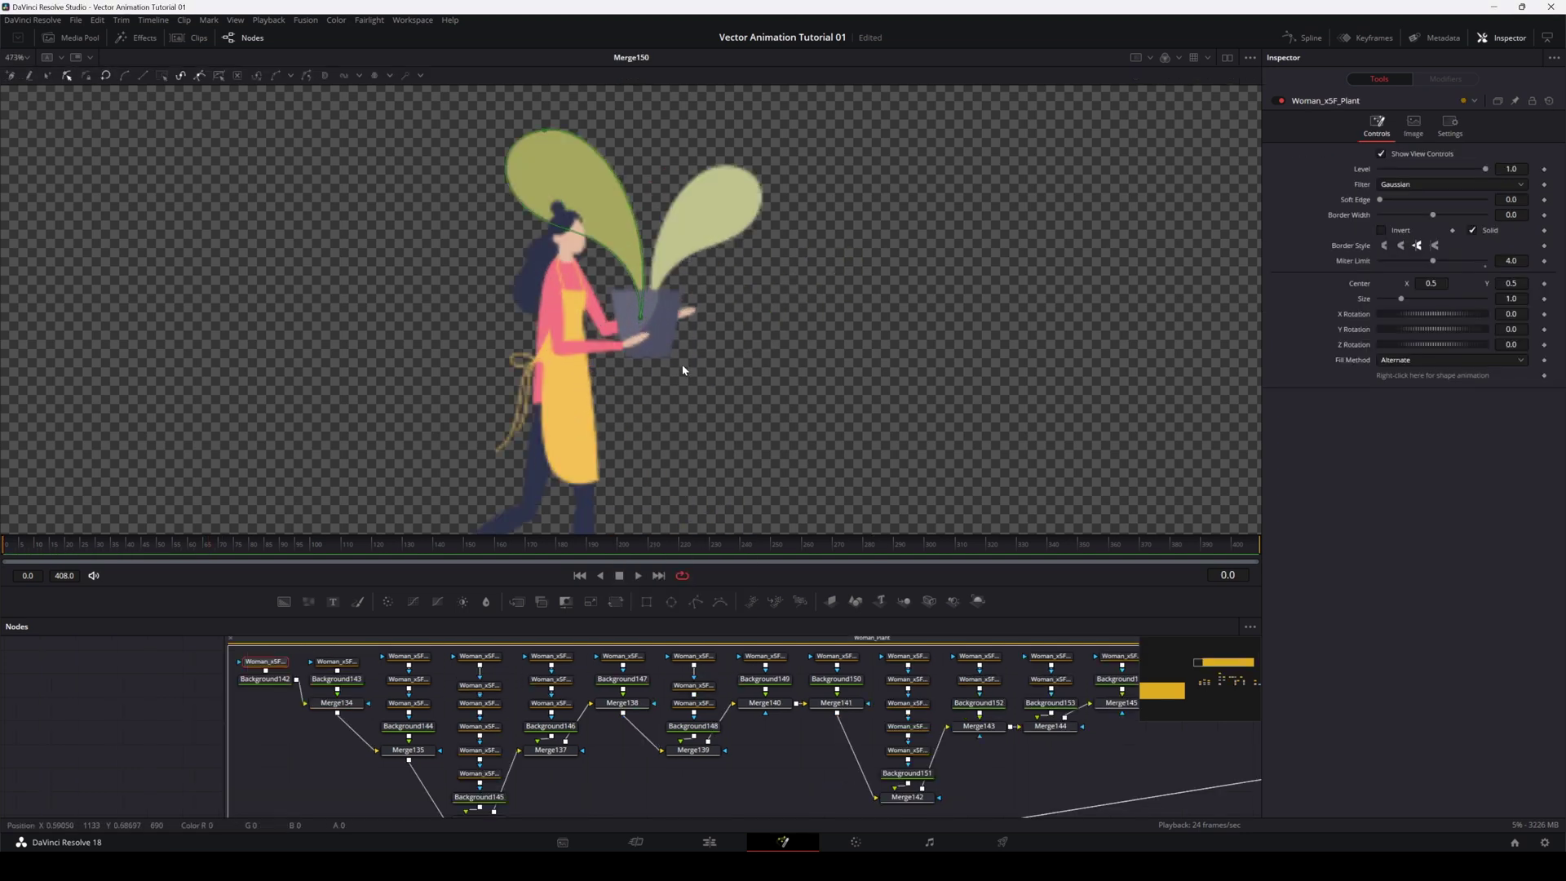
drag(756, 402, 767, 401)
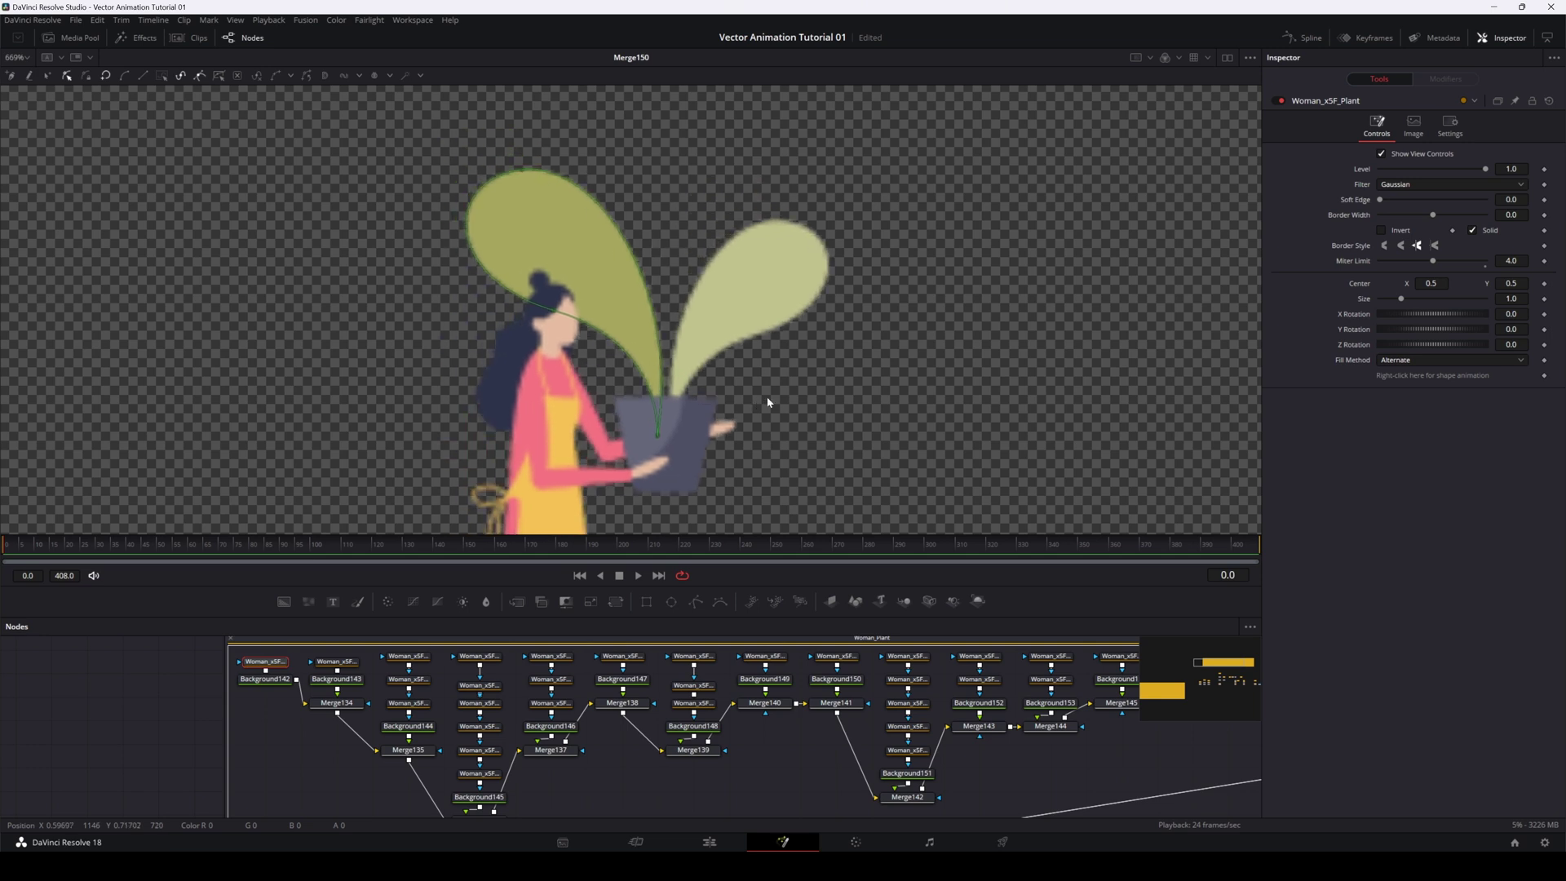
click(274, 732)
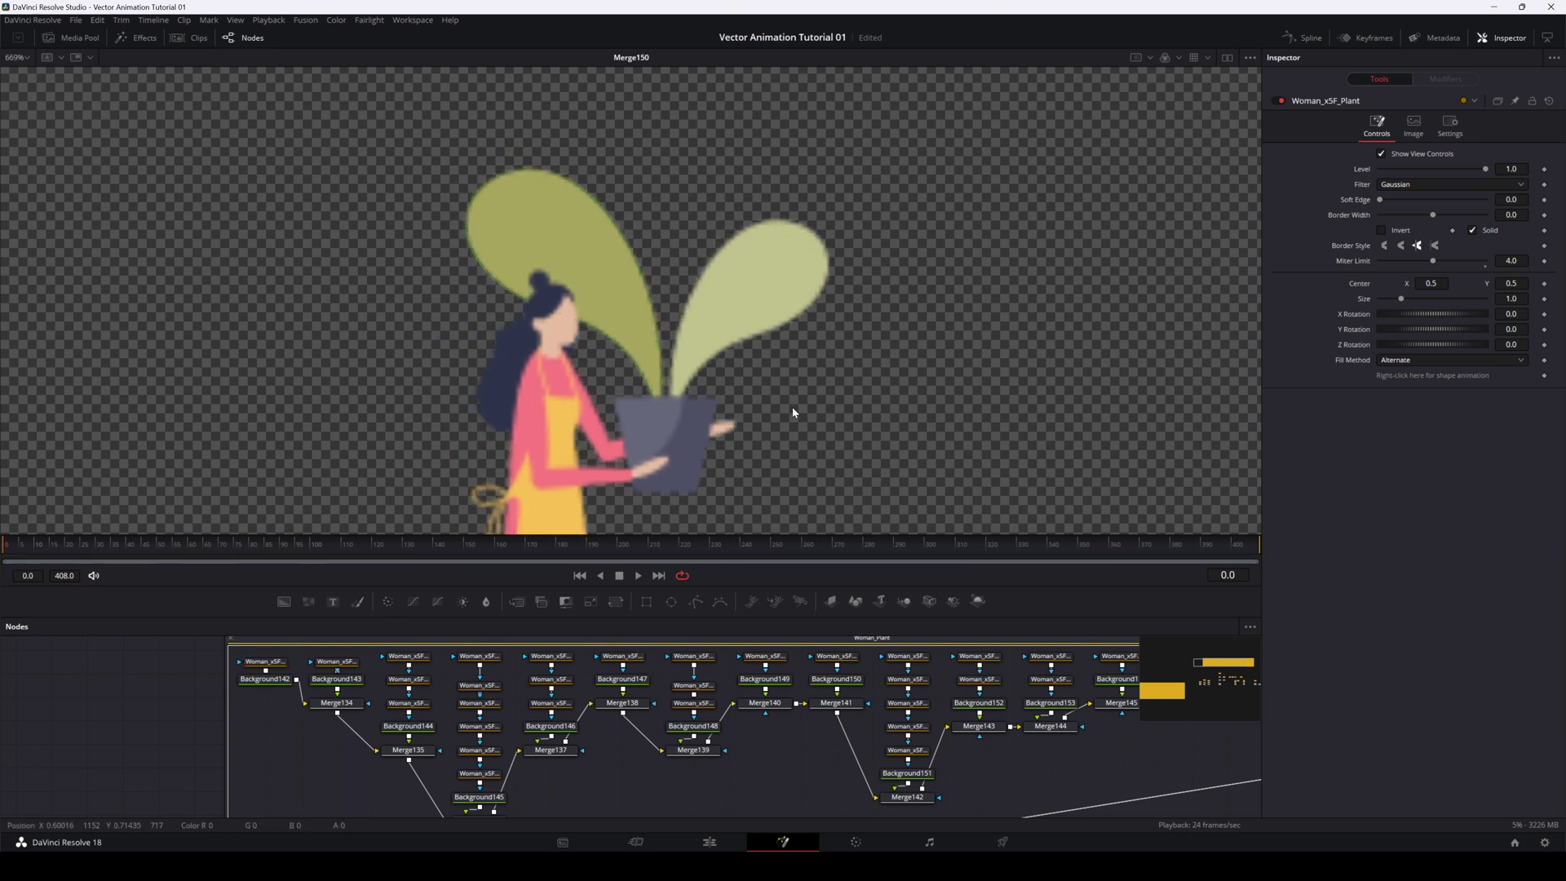
scroll(794, 412, down, 3)
scroll(797, 389, up, 1)
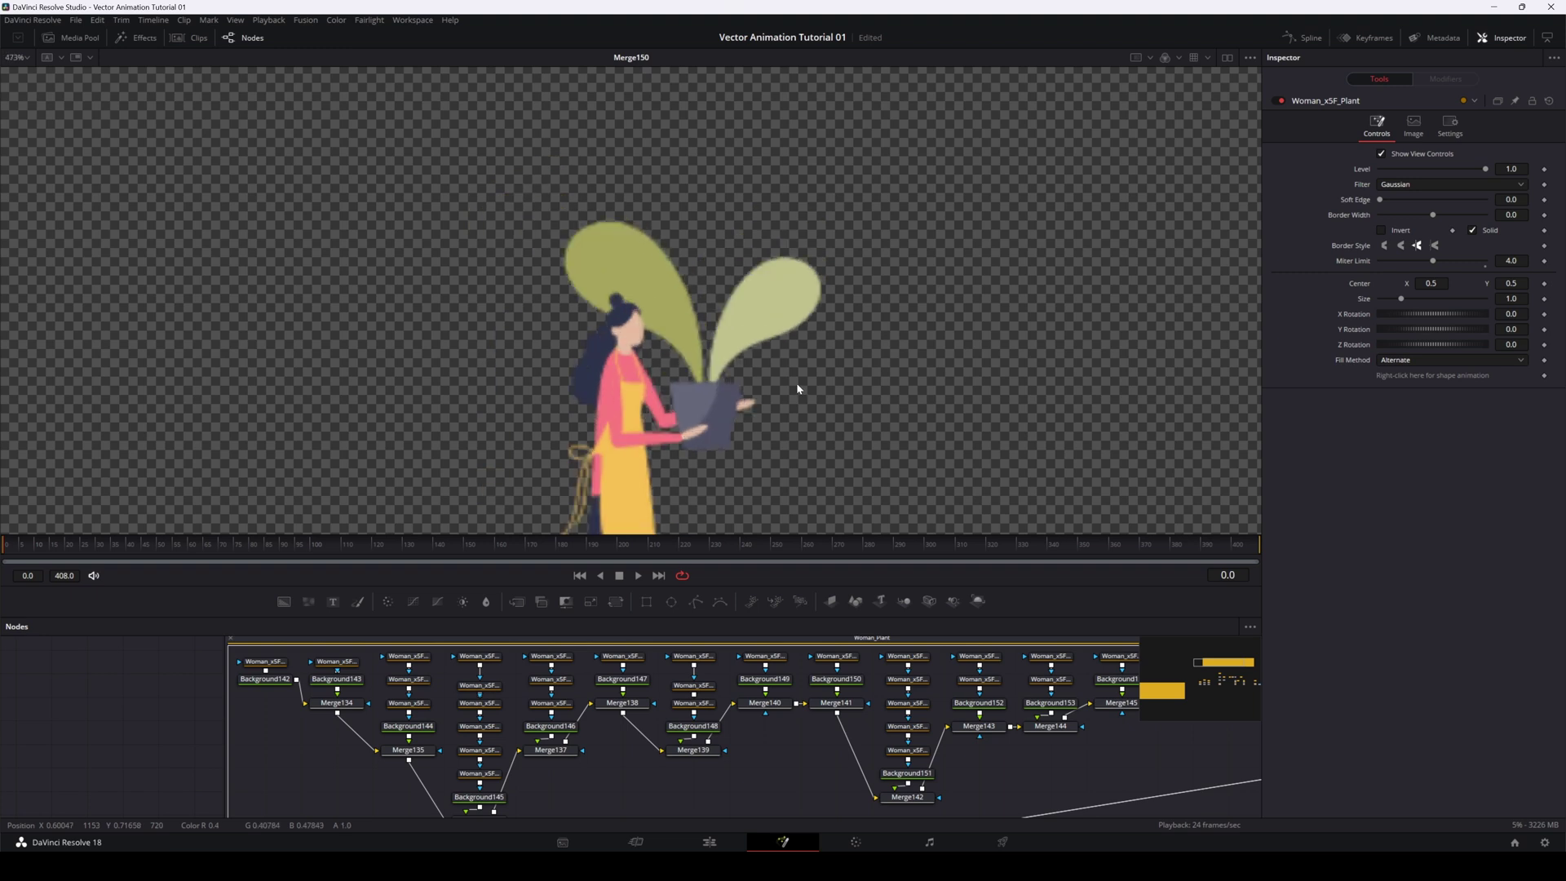
drag(798, 389, 787, 372)
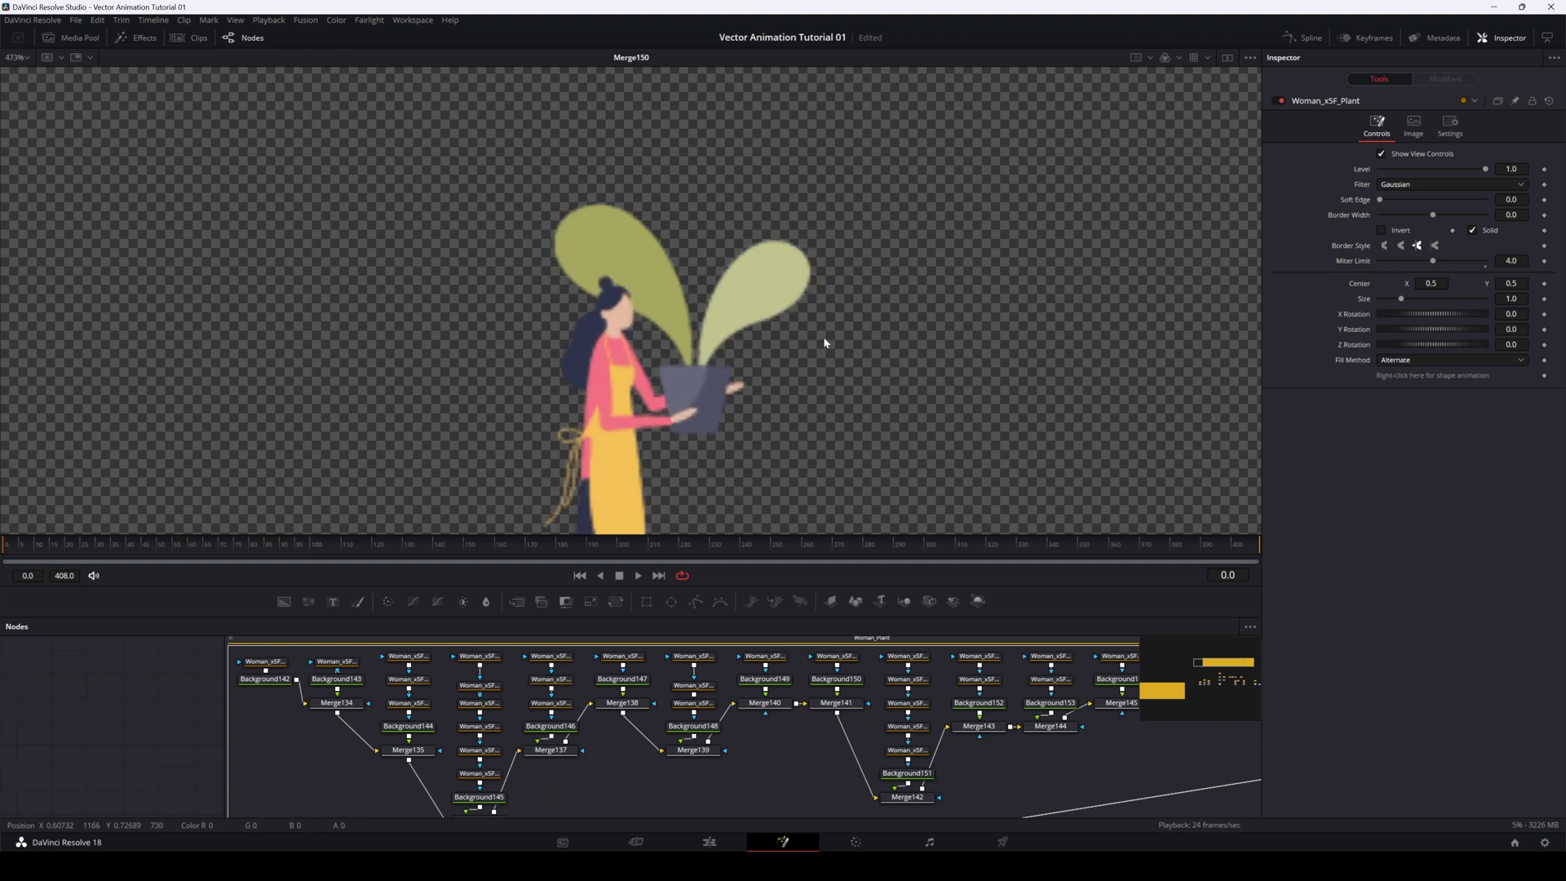
Step: Inspect the Woman_x5F_Plant and Woman_x5F_Plant1 leaf masks, undoing the accidental change to the Woman_x5F_Plant1 connection
click(265, 662)
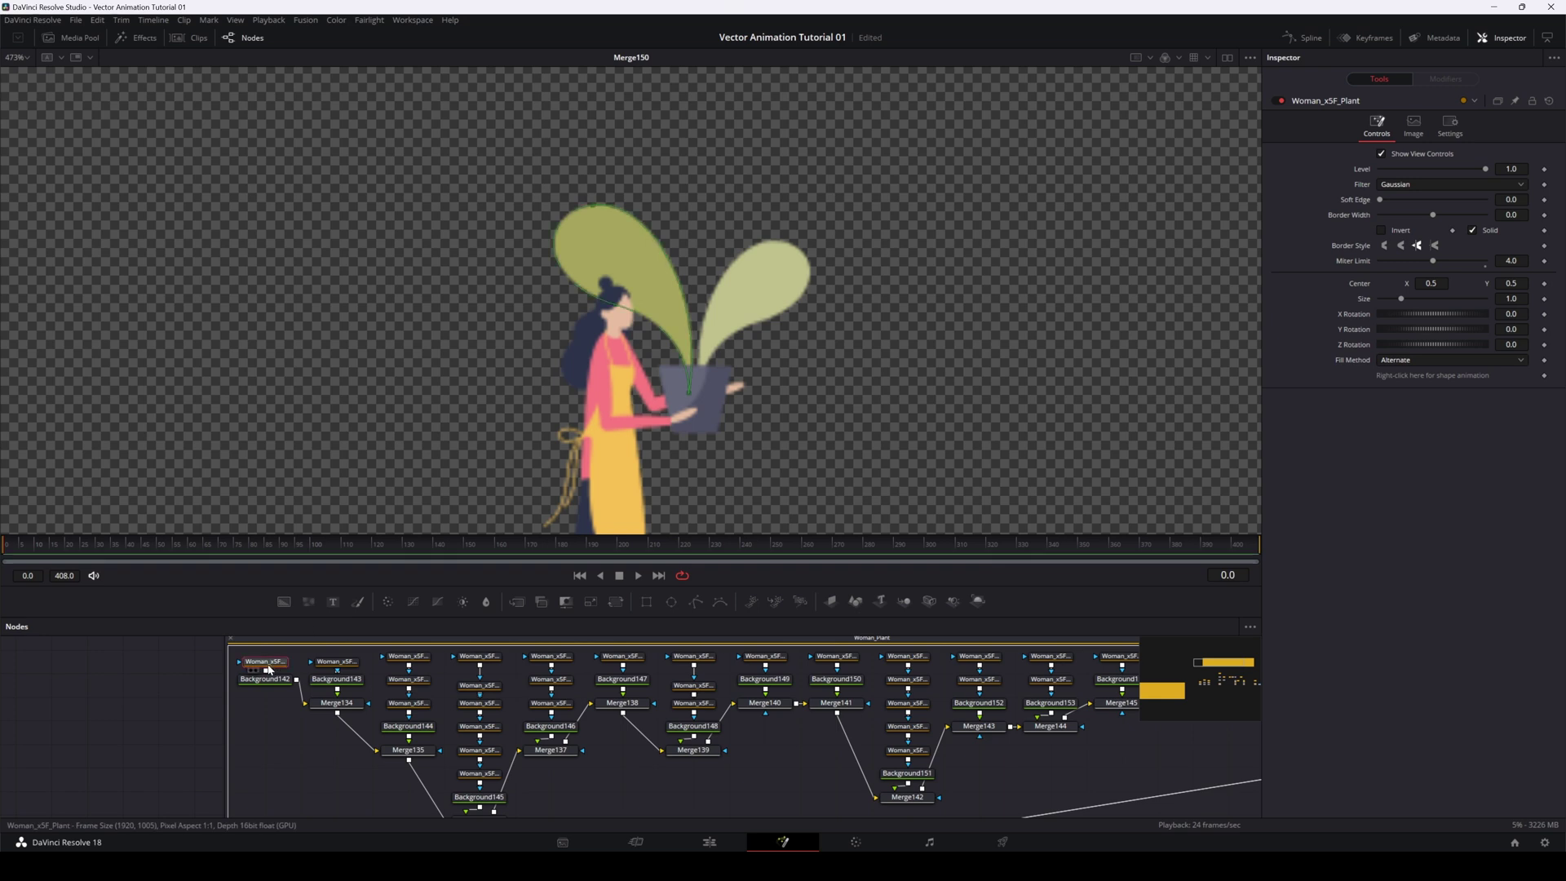
click(331, 666)
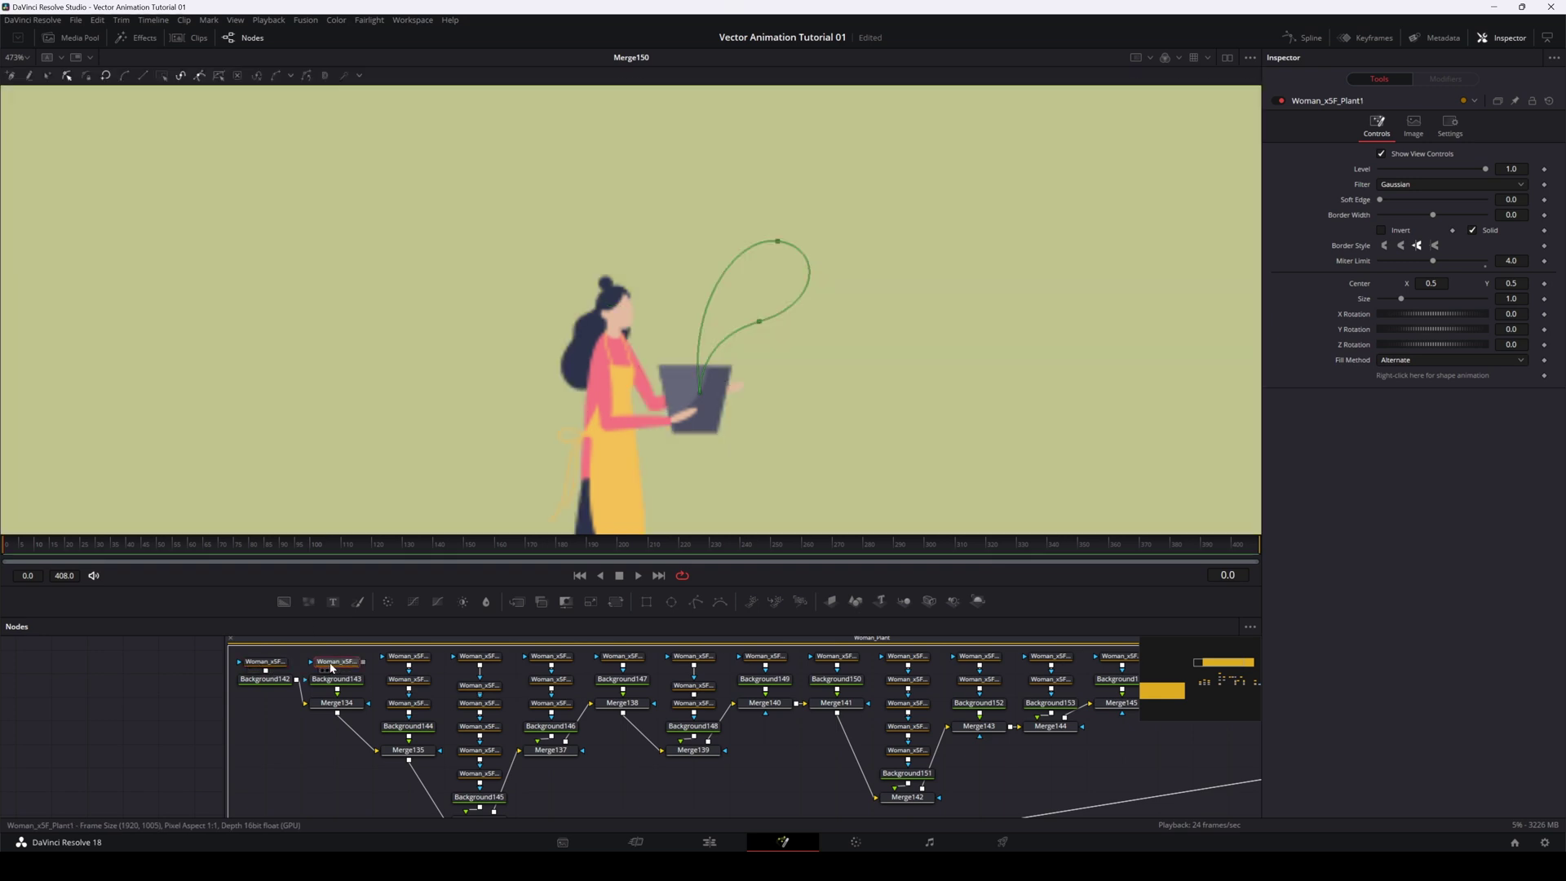
key(ctrl+z)
click(266, 663)
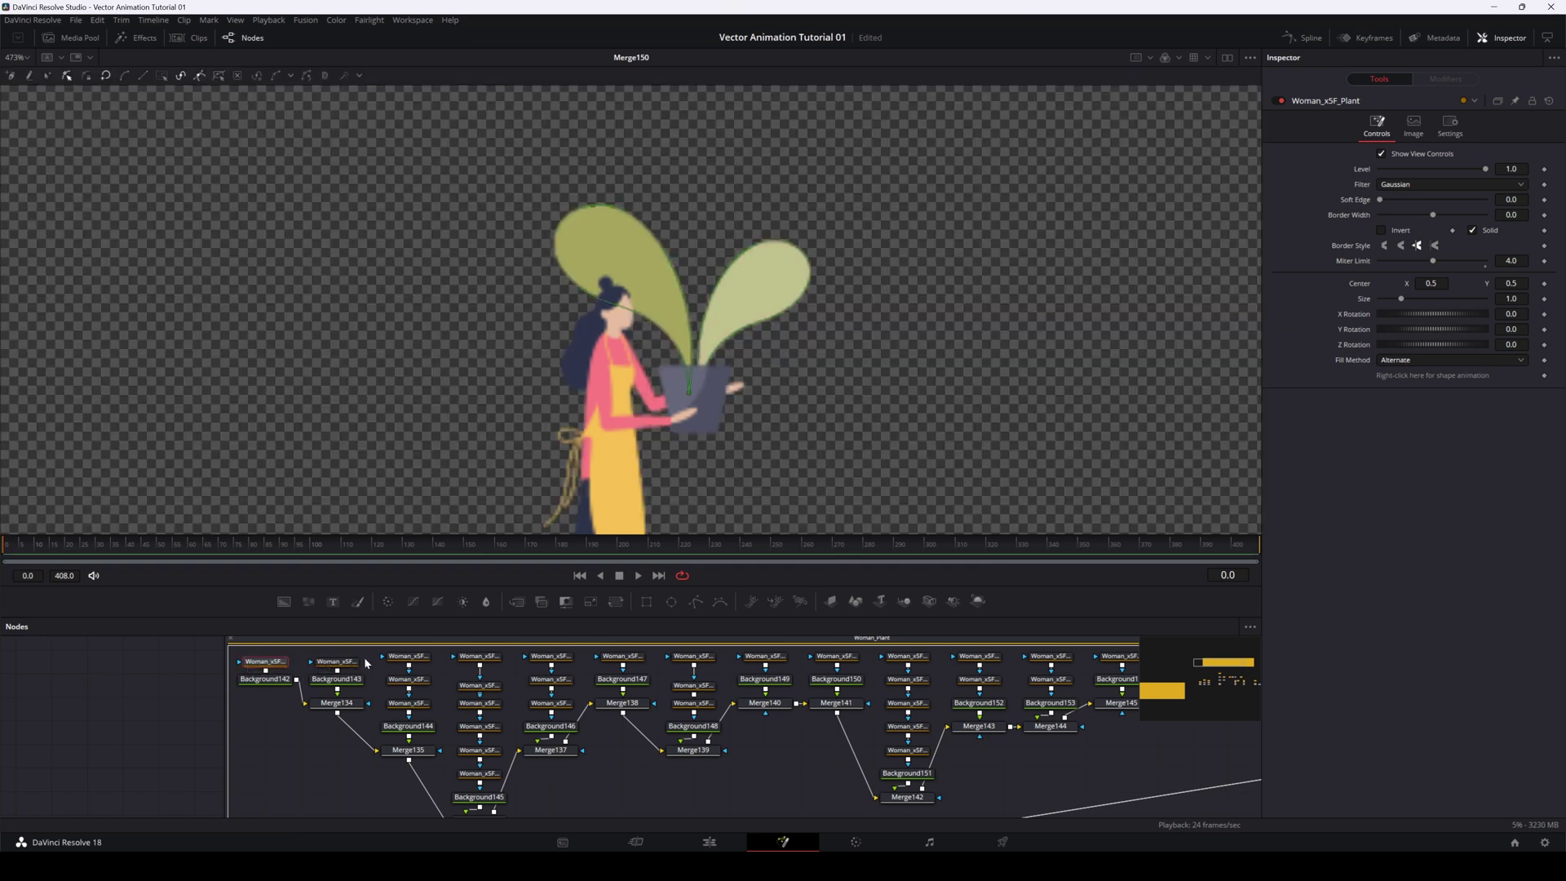
click(363, 662)
click(289, 666)
Step: View the Woman_x5F_Plant1 mask on its own, followed by both leaves combined at Merge134
drag(269, 663, 424, 509)
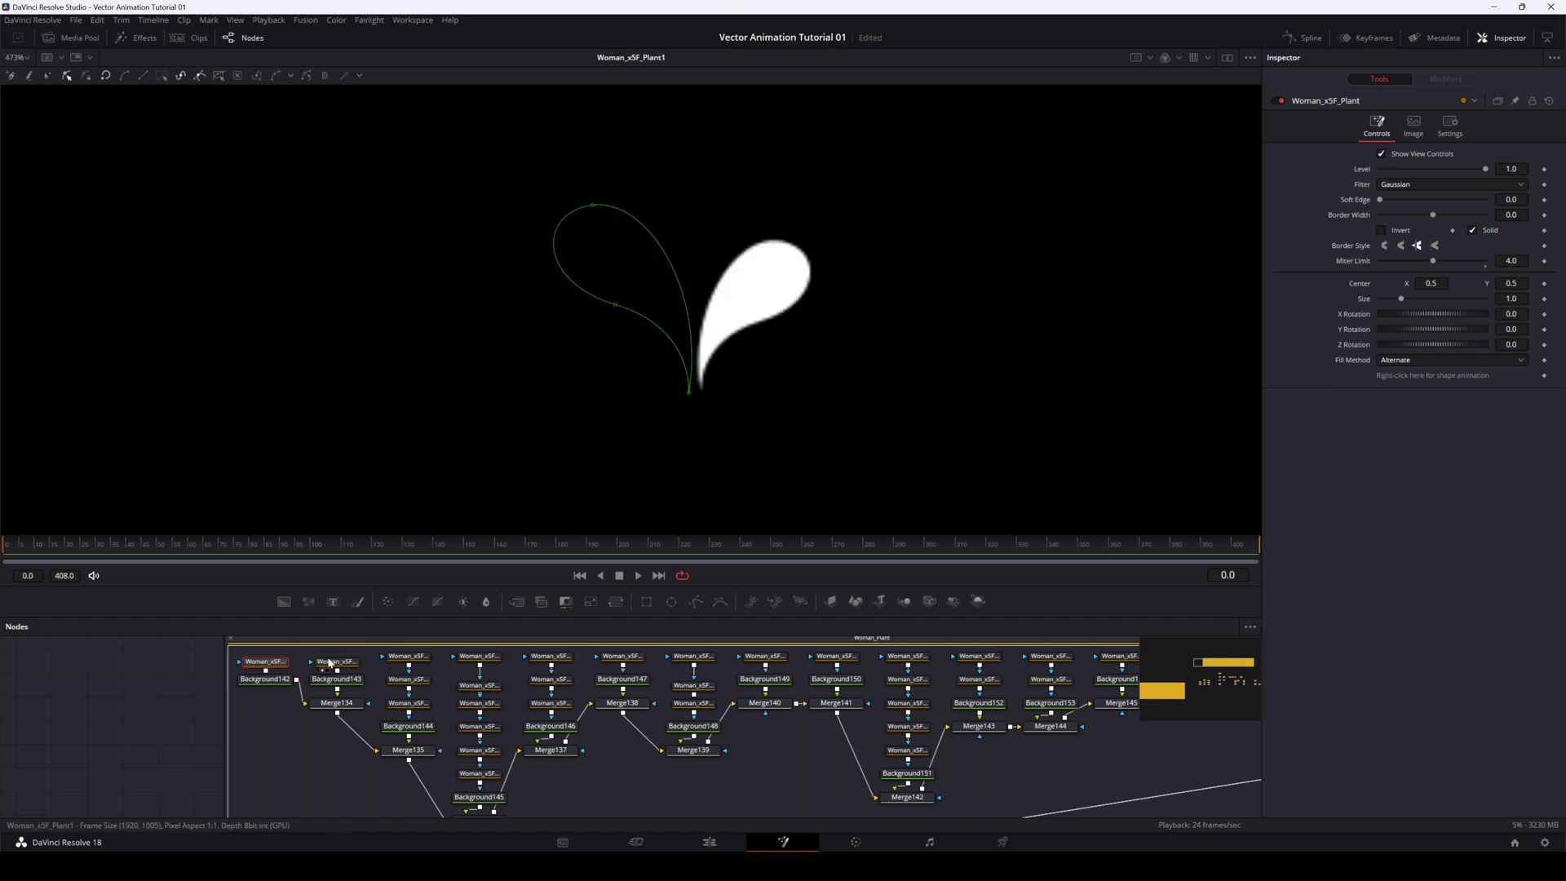
scroll(703, 220, up, 2)
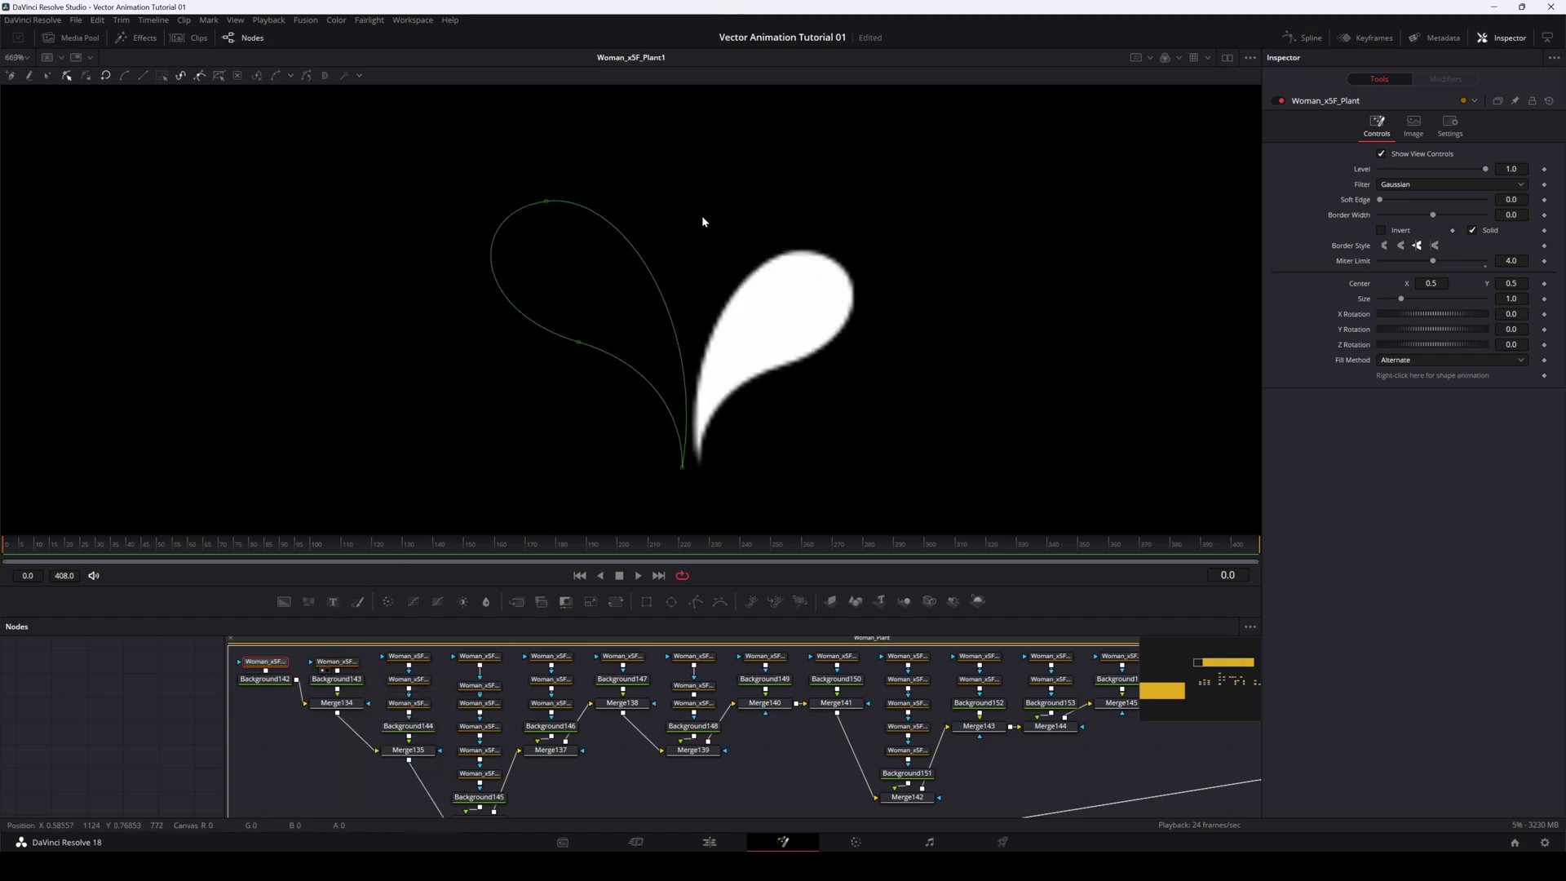
scroll(701, 216, down, 2)
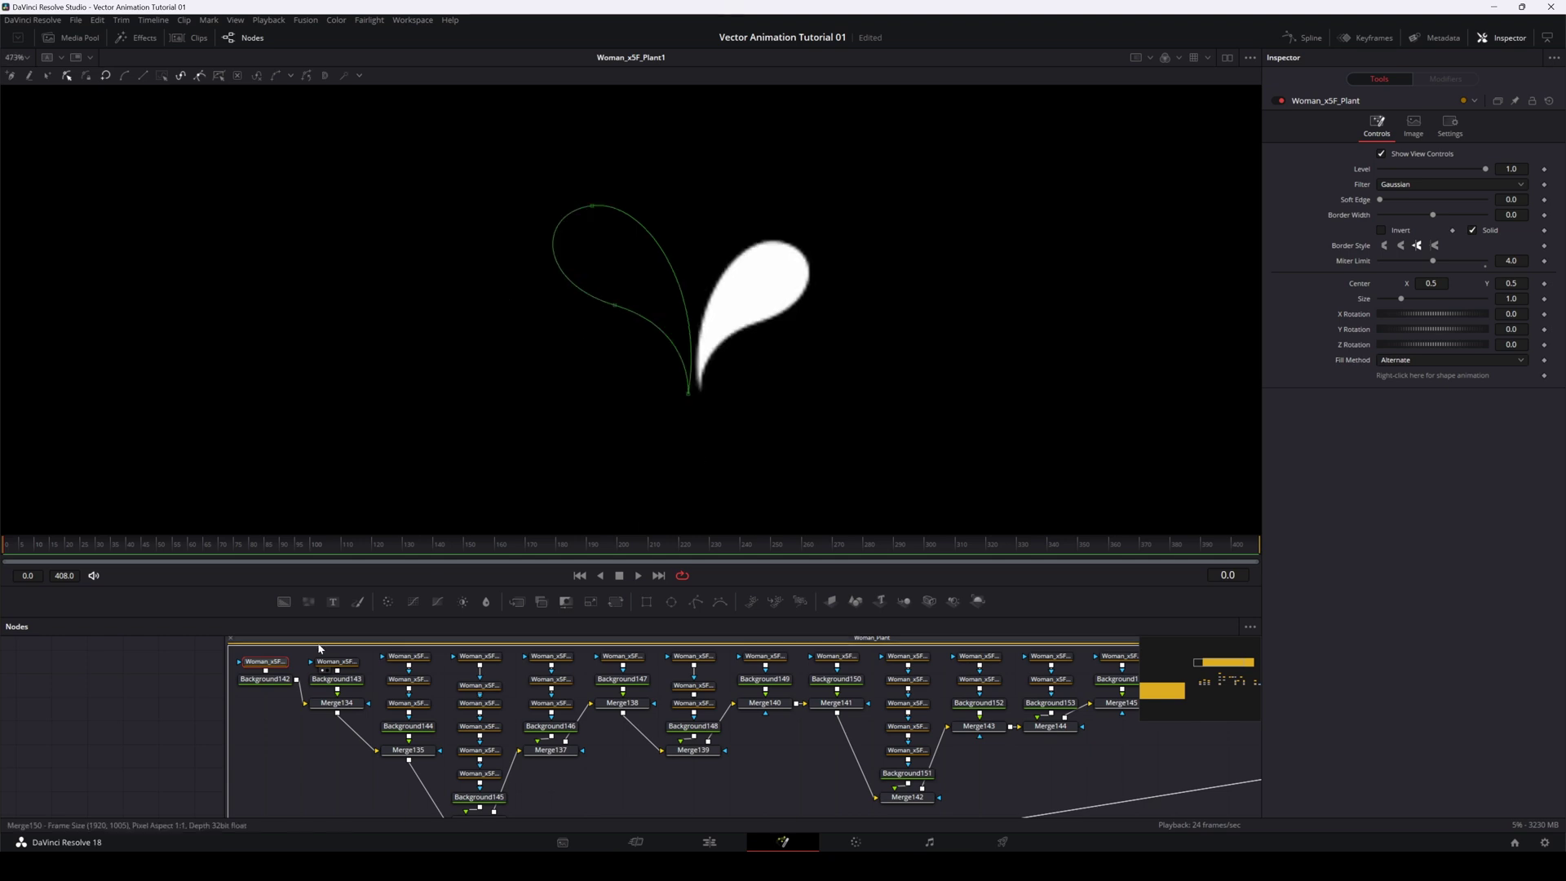
drag(330, 706, 487, 339)
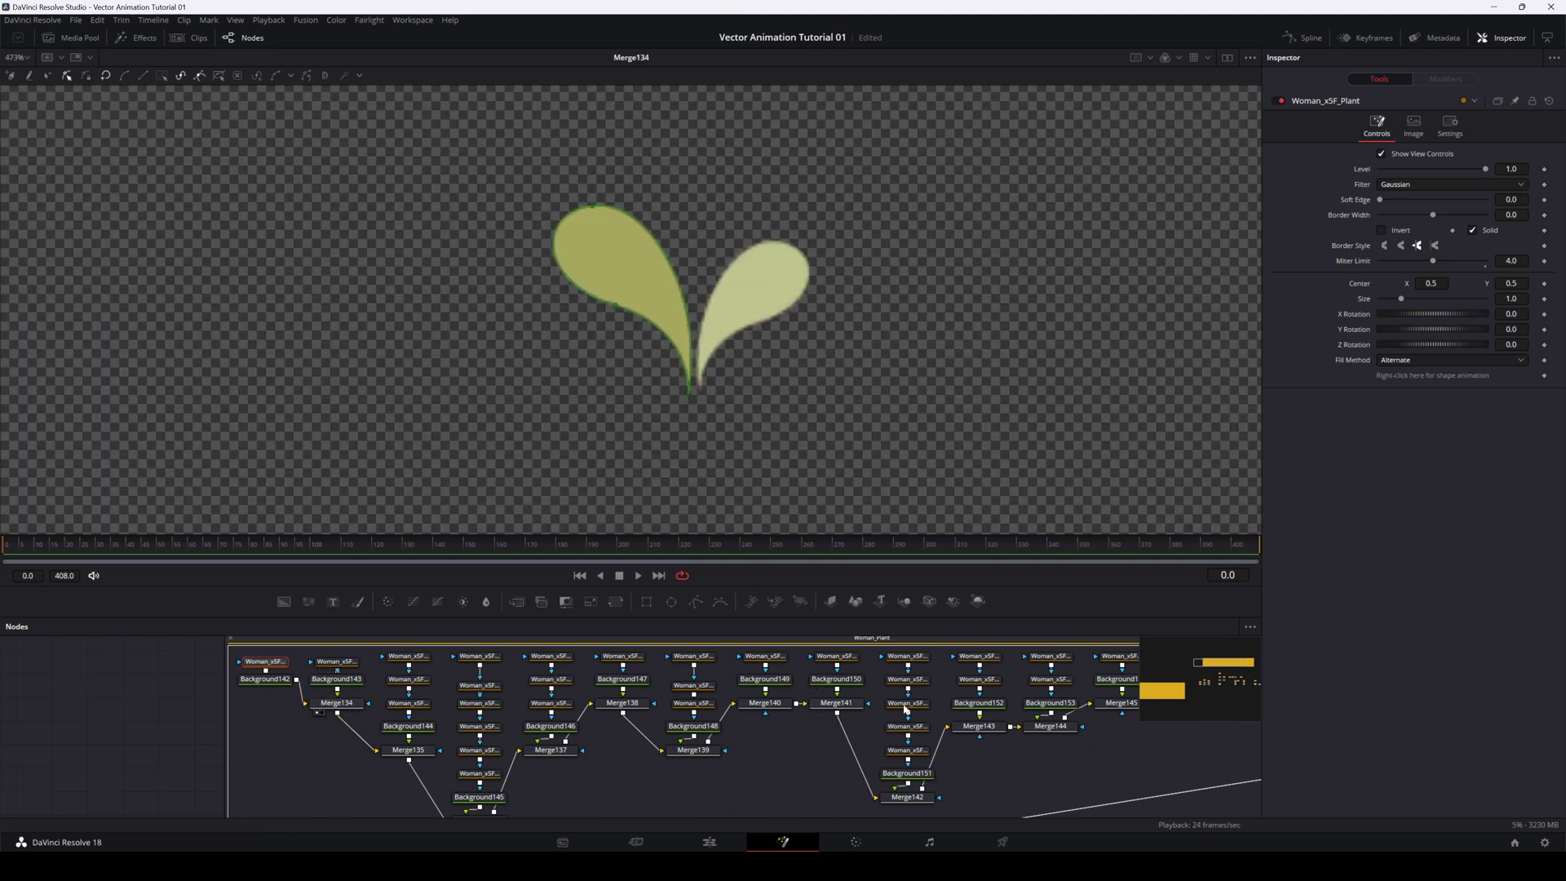
Step: Show Merge150 in the viewer again and bring the two leaf mask nodes into close view in the node tree
drag(810, 694, 300, 651)
scroll(848, 711, up, 1)
drag(983, 714, 775, 383)
drag(349, 677, 1035, 733)
drag(483, 762, 535, 771)
scroll(561, 701, up, 3)
scroll(537, 767, down, 2)
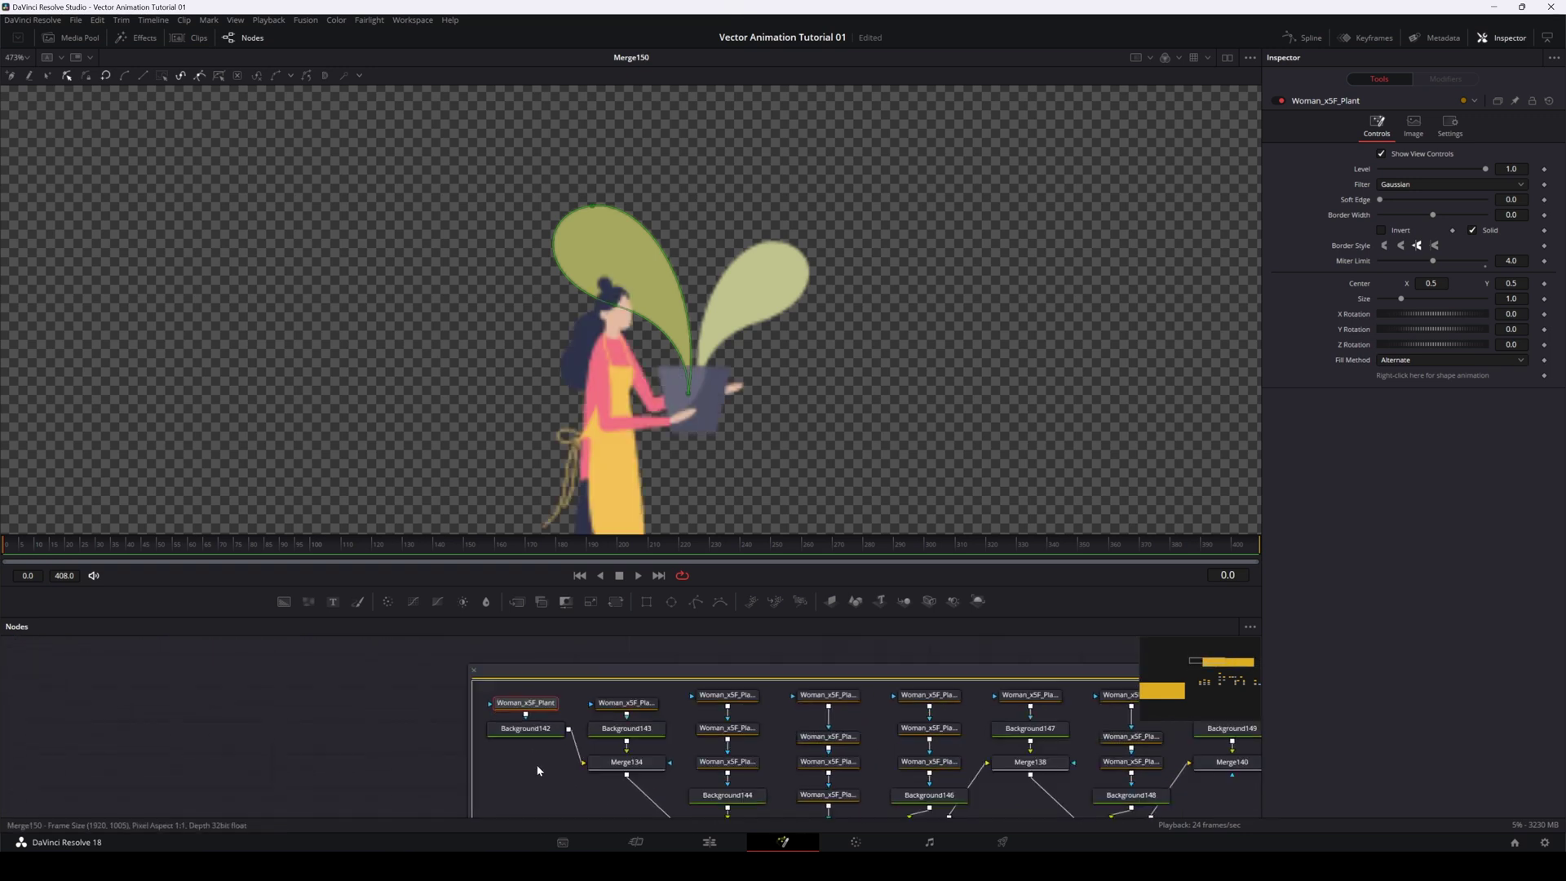
Step: Pin the controls of both leaf masks, Woman_x5F_Plant and Woman_x5F_Plant1, and keyframe their shape animation at frame 0
click(549, 702)
click(551, 704)
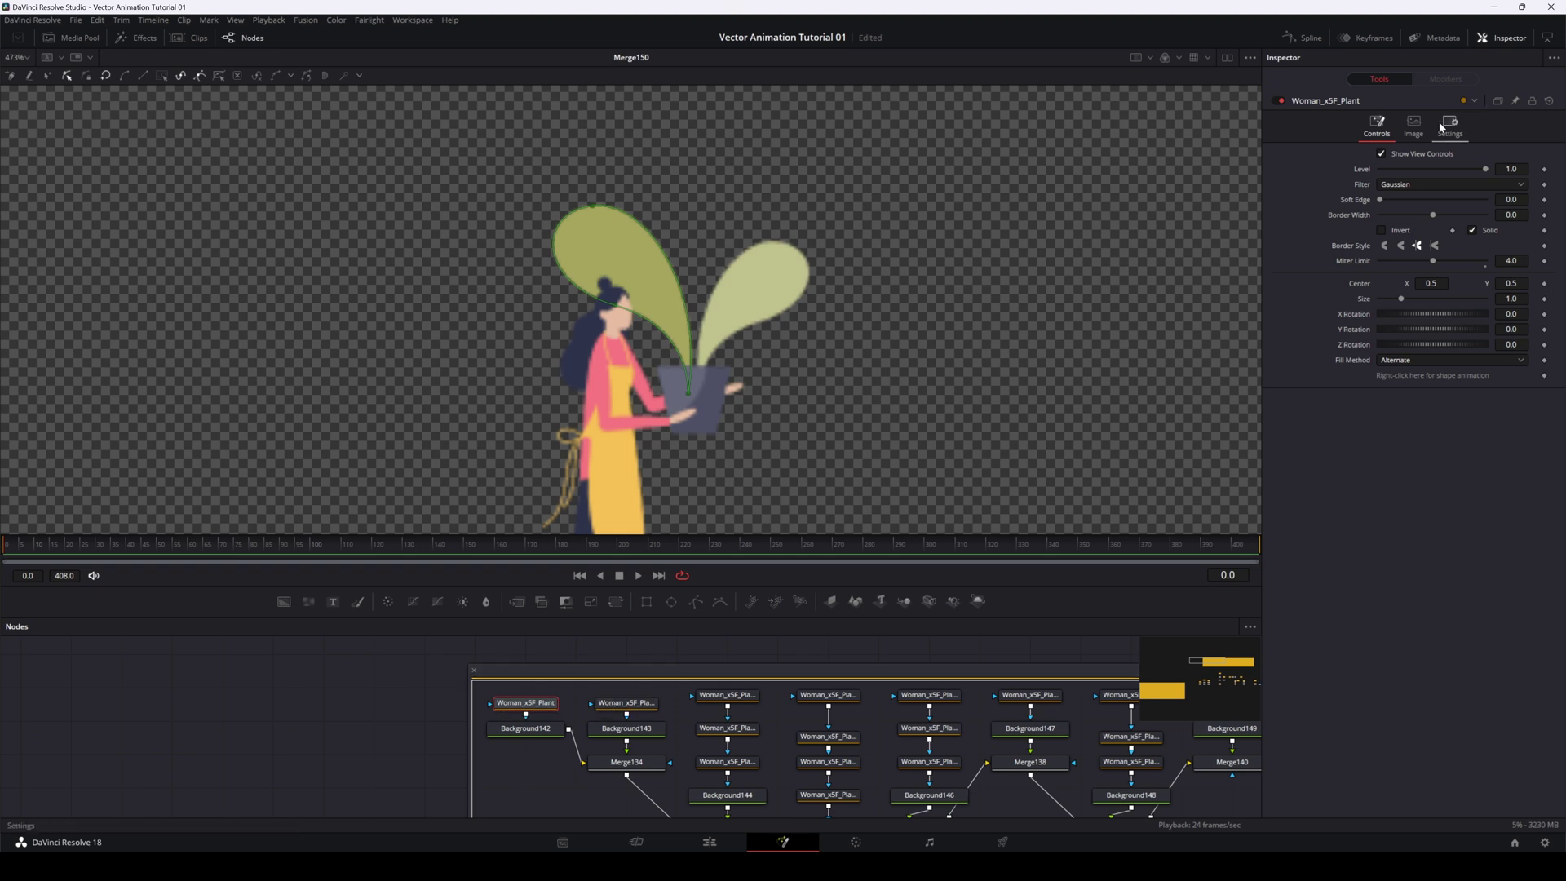
click(1515, 100)
click(627, 702)
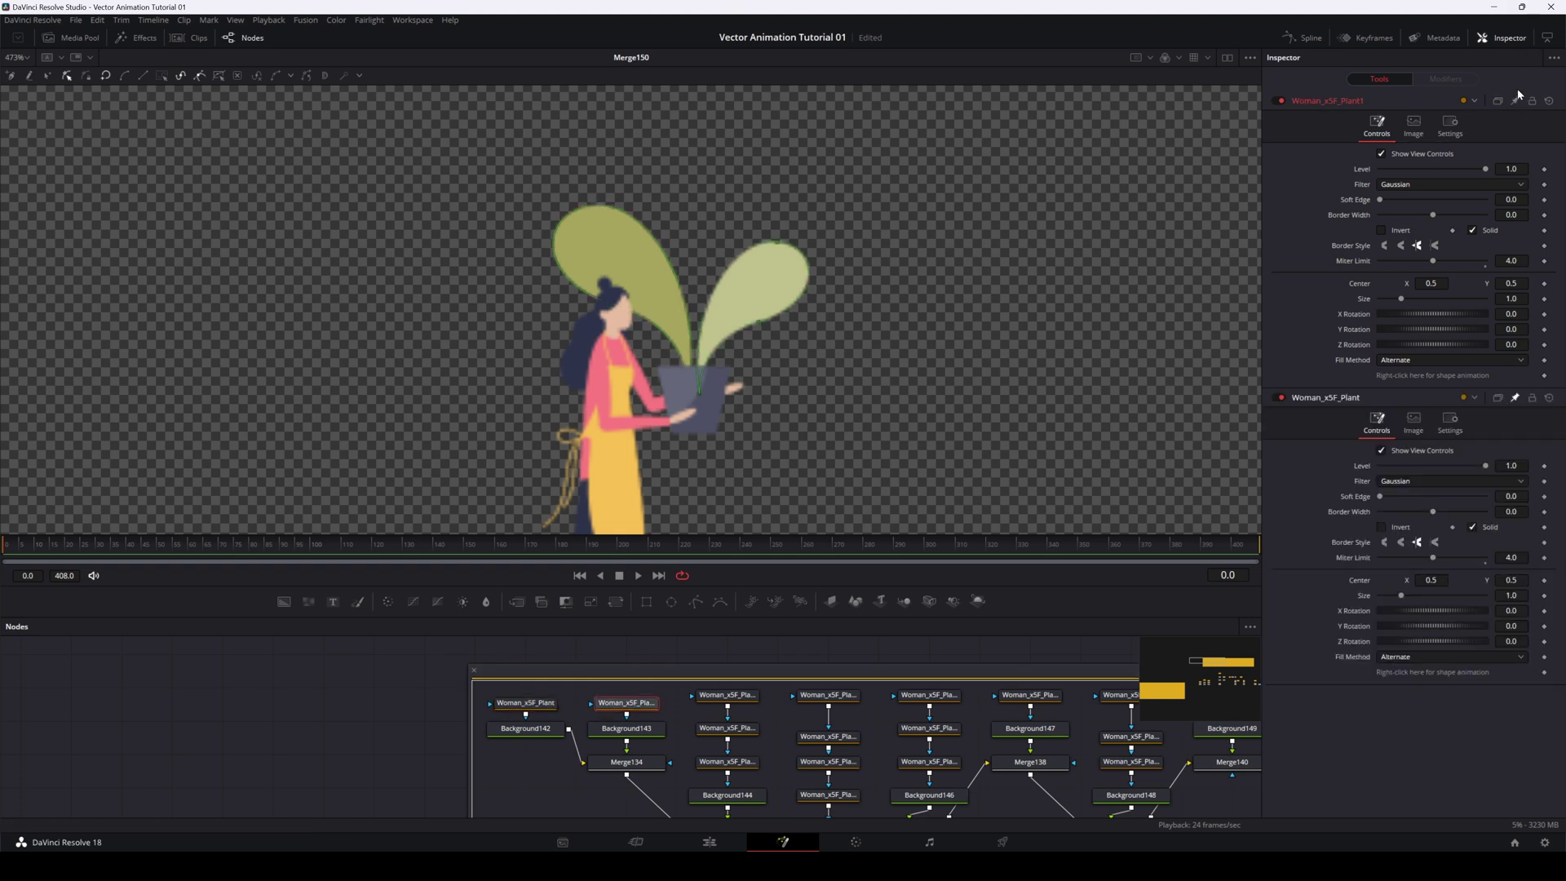
click(1544, 375)
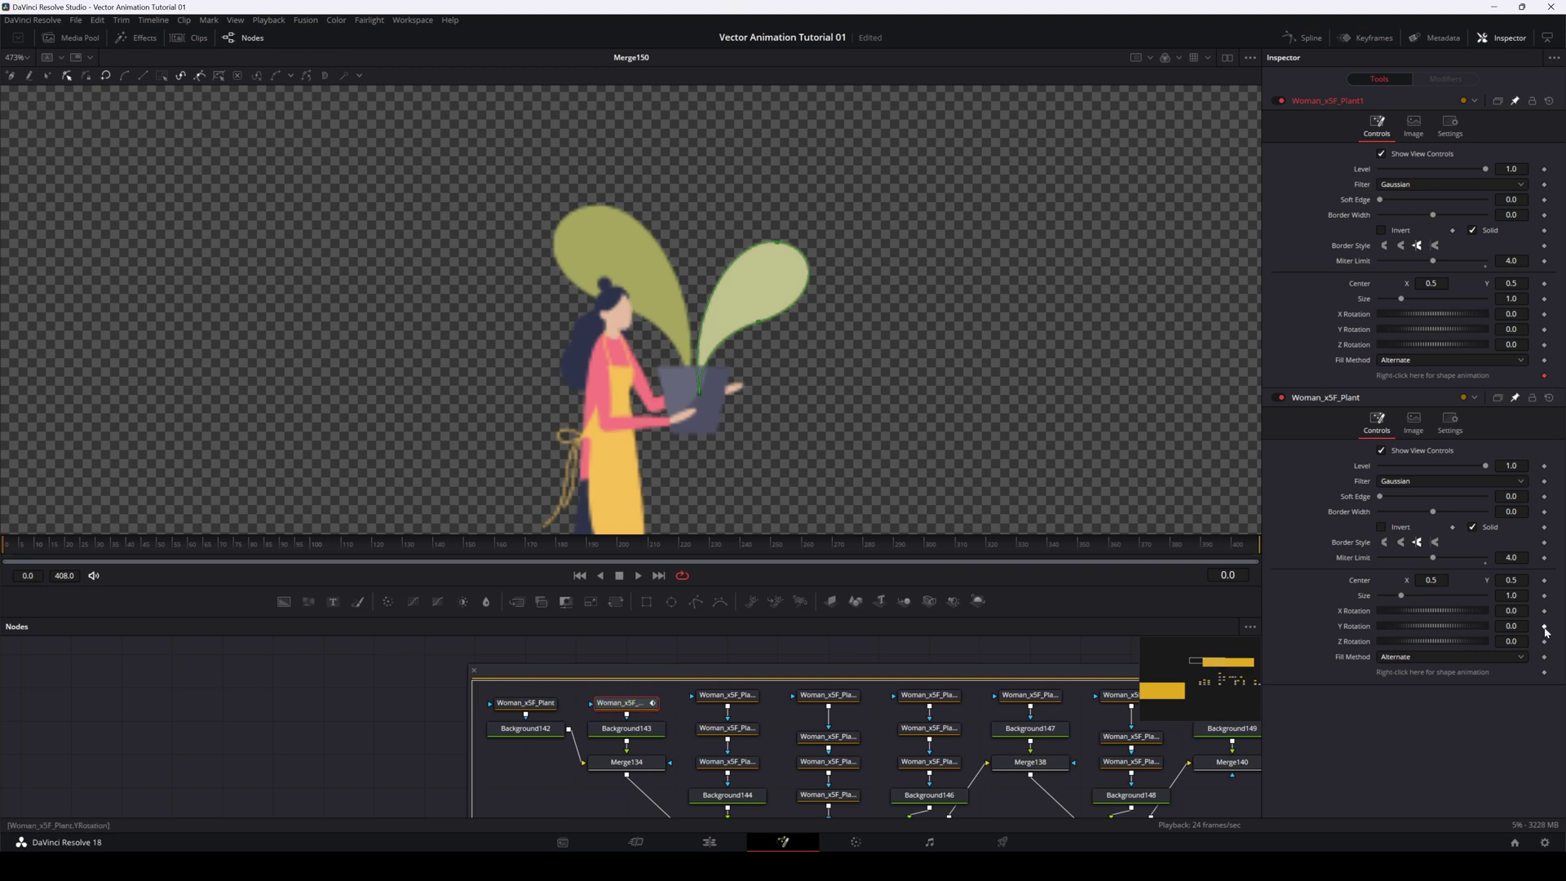
click(1543, 672)
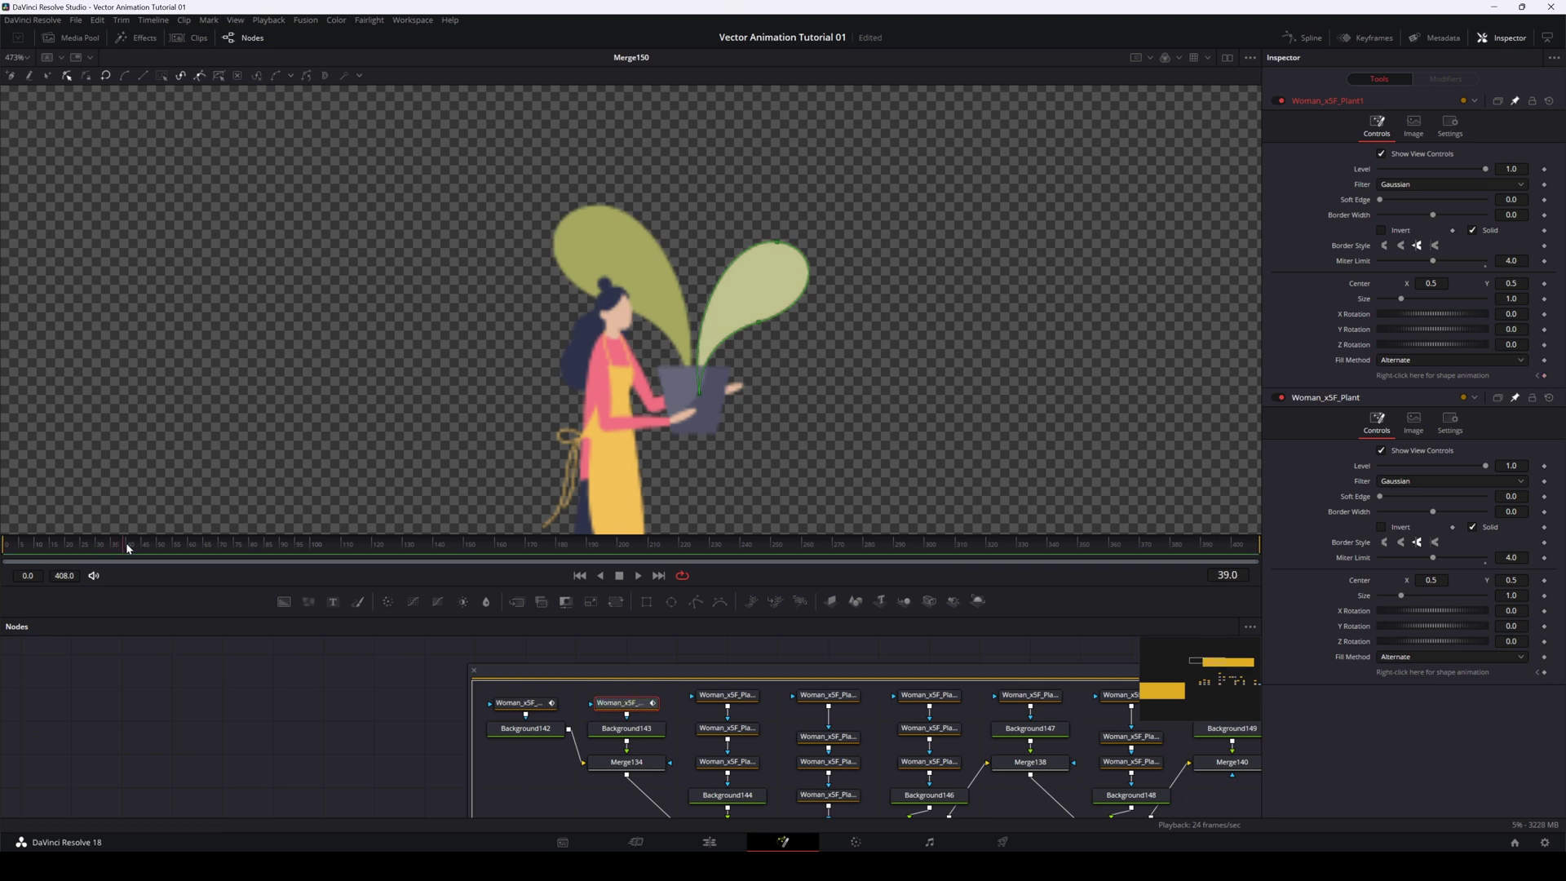
Step: At frame 72, move the light green leaf's top and lower curve points leftward toward the woman
drag(151, 549, 207, 543)
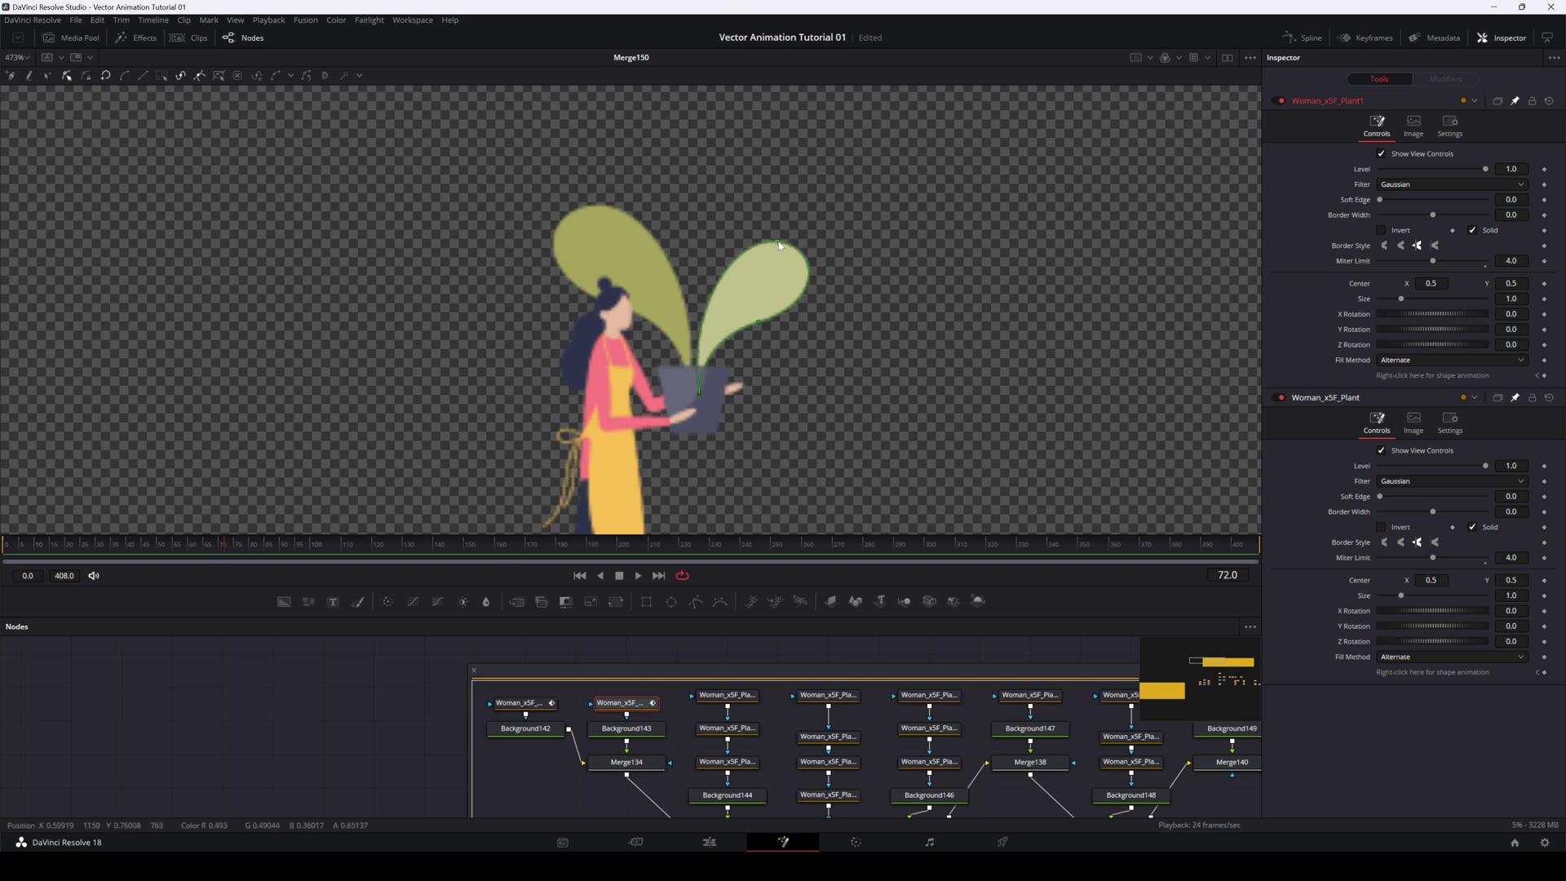
drag(779, 244, 731, 250)
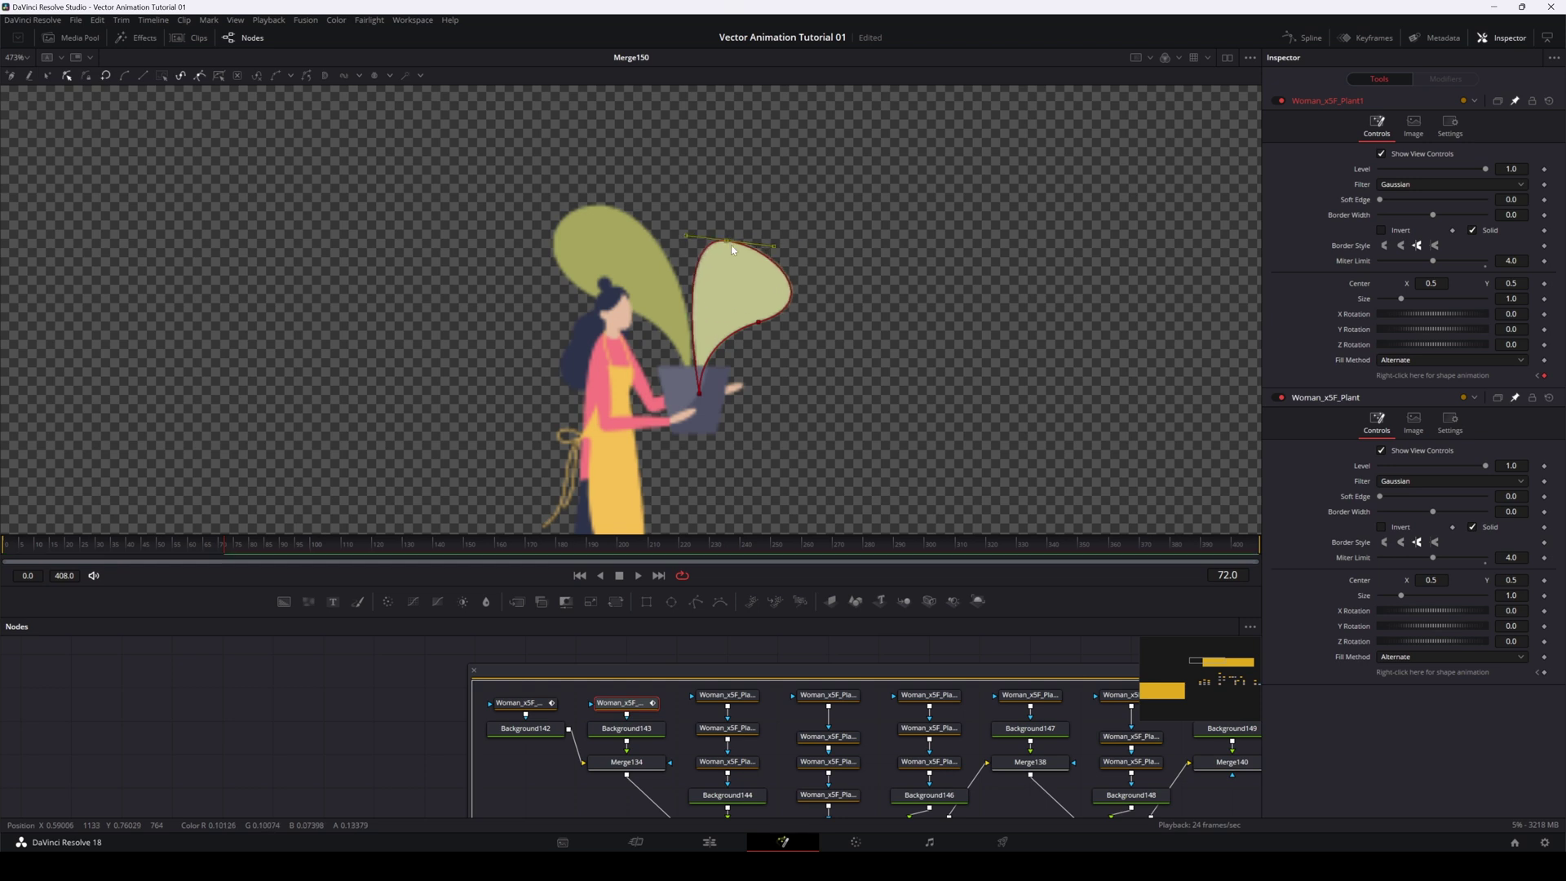
drag(759, 322, 749, 322)
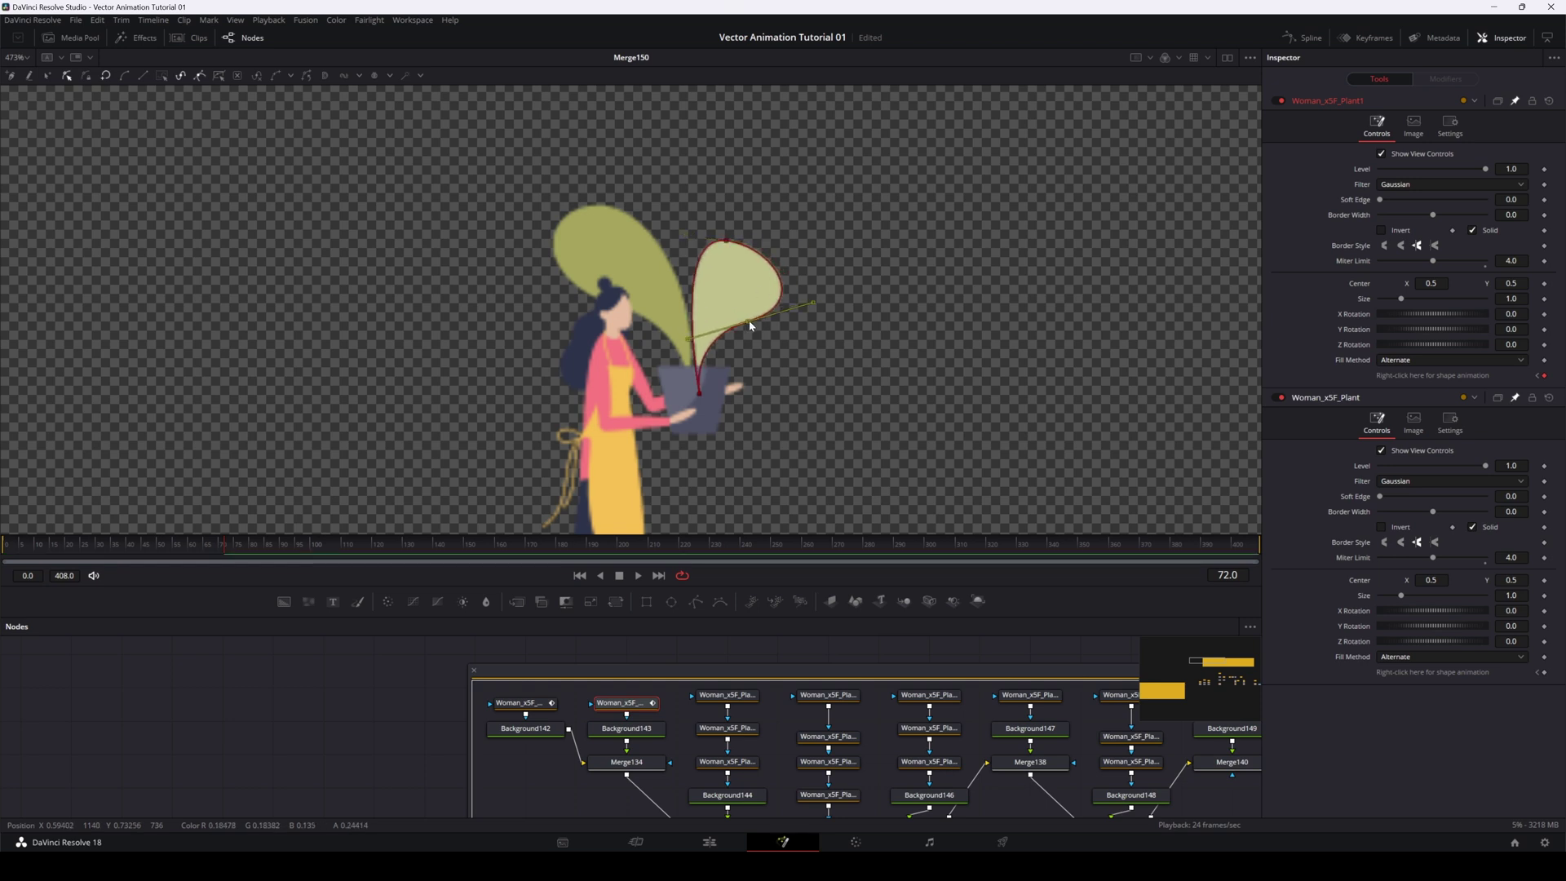
Step: Adjust the curve handles at the light green leaf's top and lower points to restore a smooth teardrop outline
click(726, 240)
drag(688, 241, 649, 261)
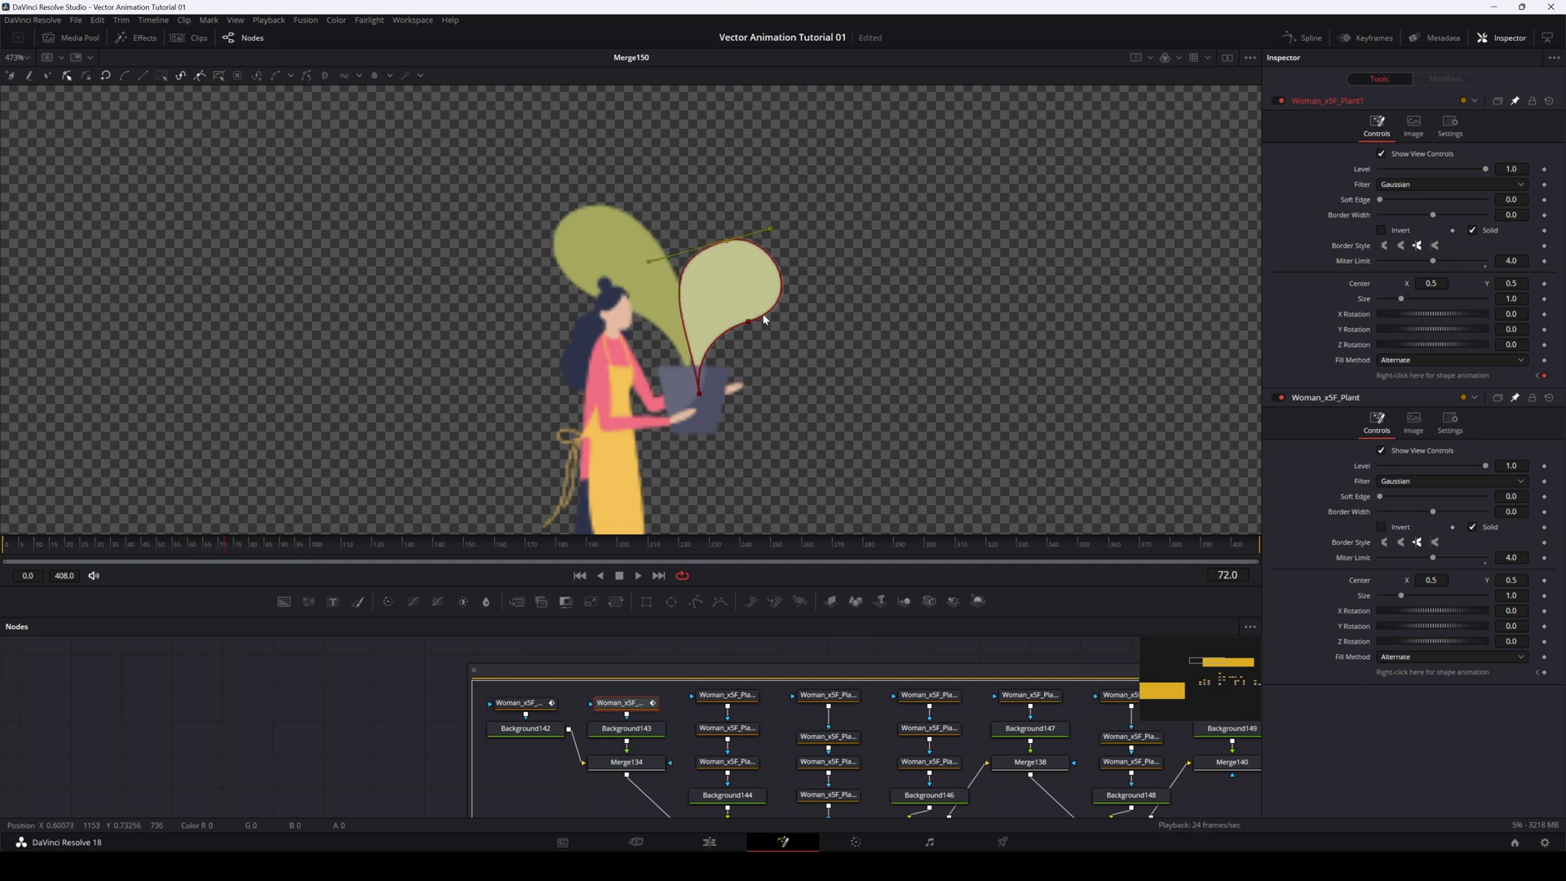
drag(749, 321, 794, 289)
click(727, 241)
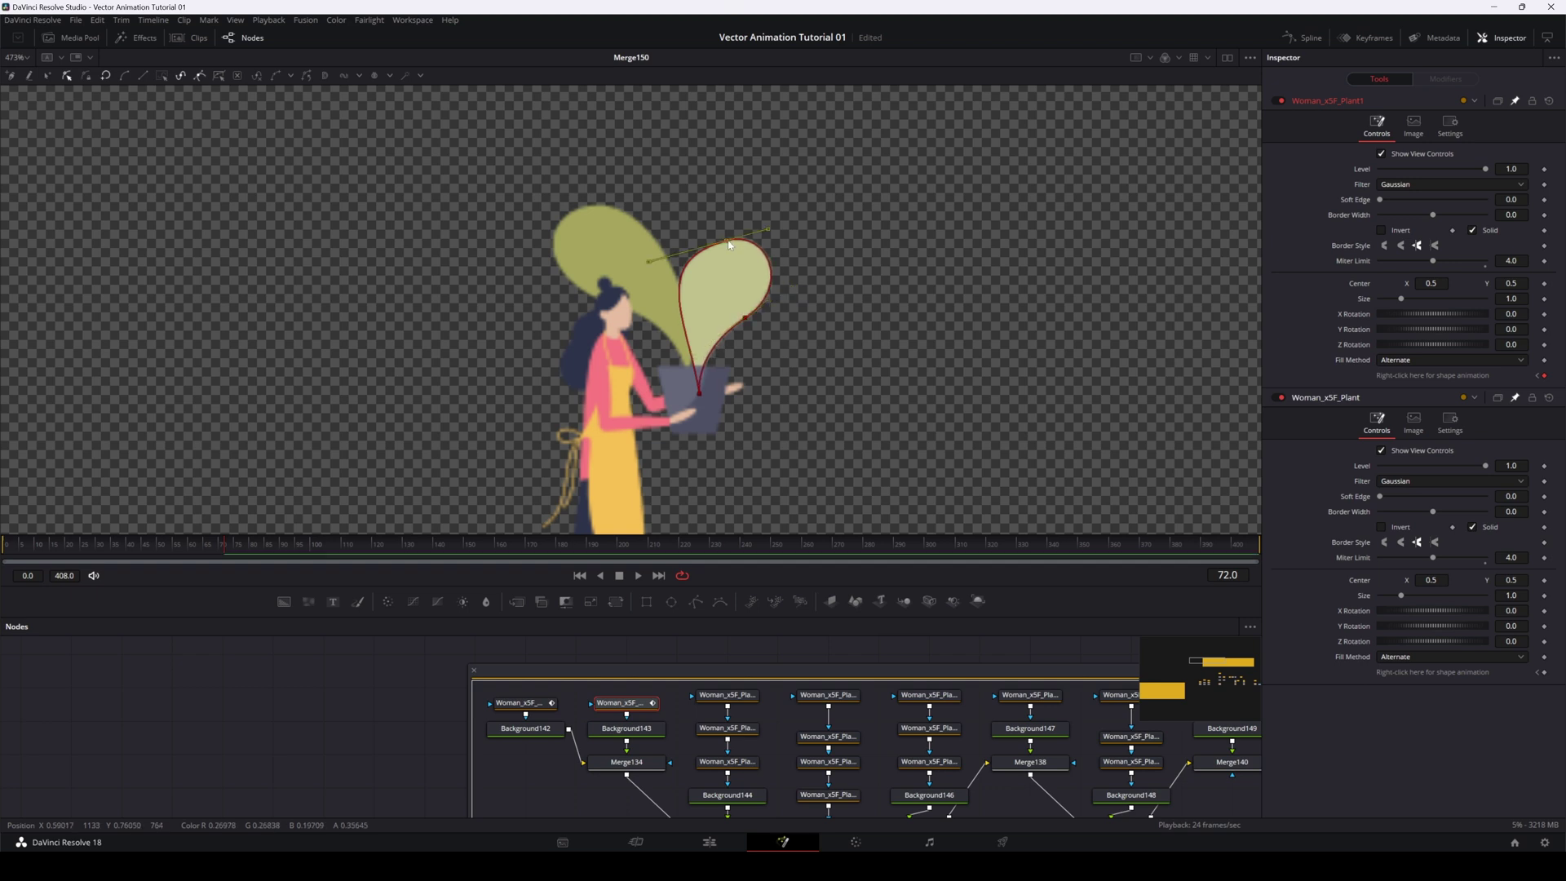
drag(654, 259, 668, 284)
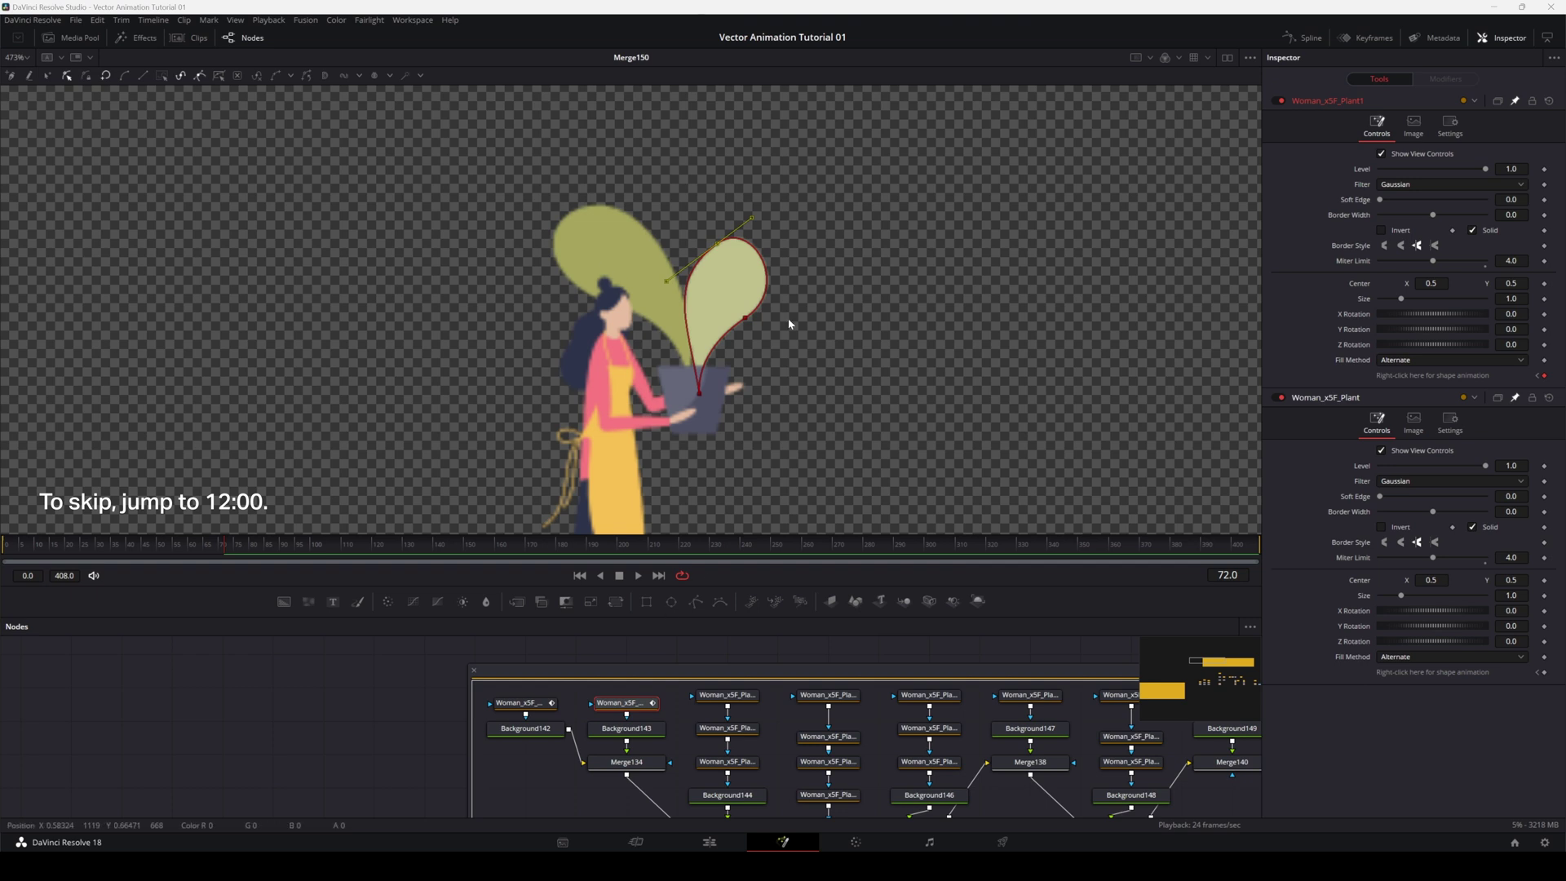
drag(666, 286, 672, 287)
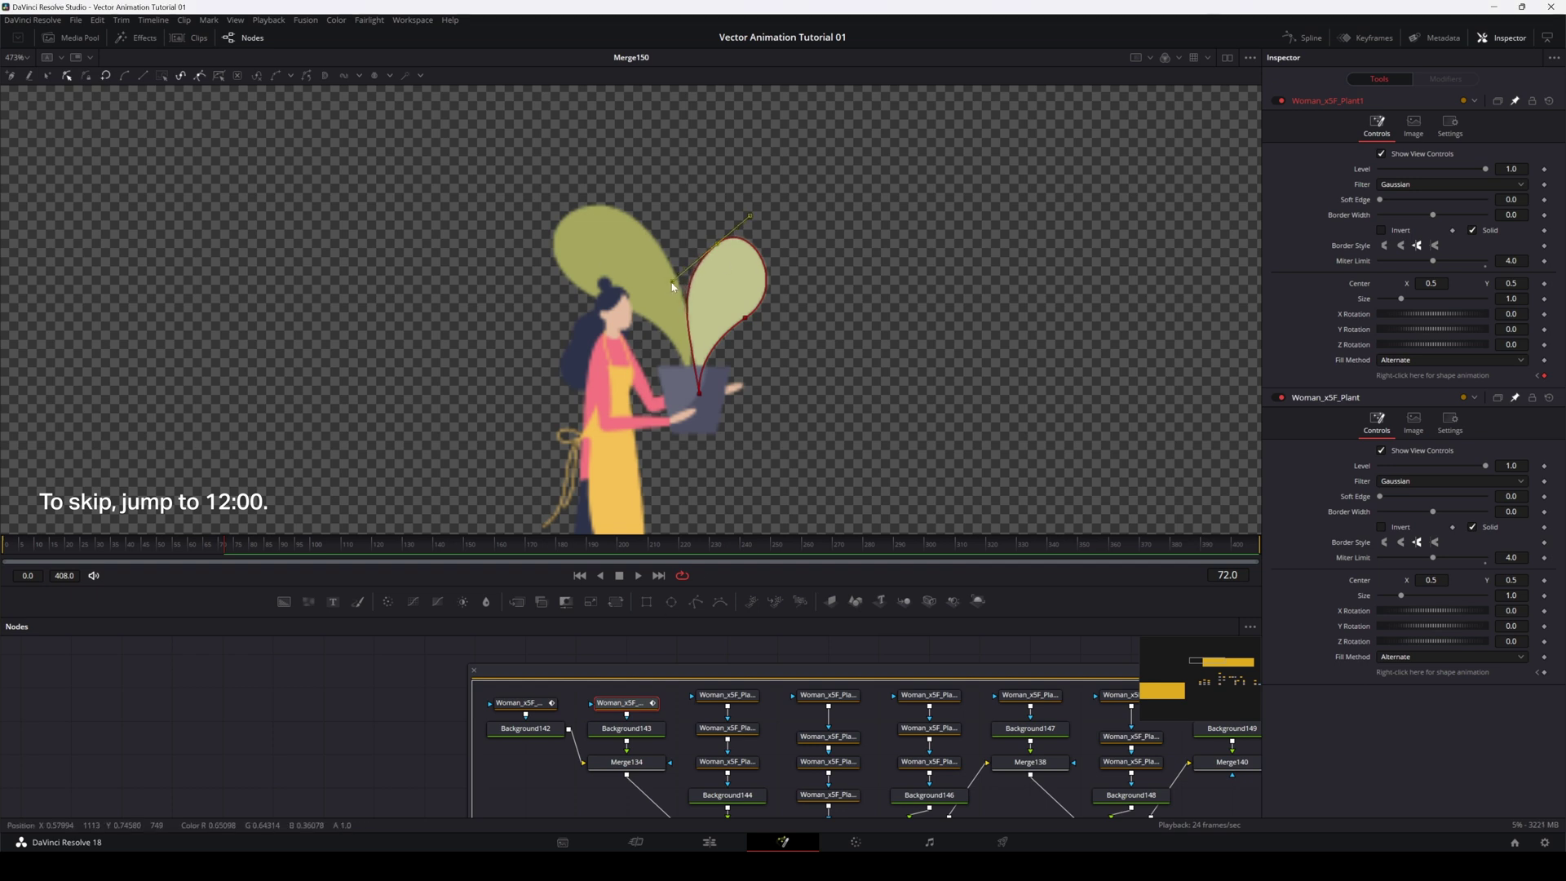
Step: At frame 72, move the dark green leaf mask's upper and lower curve points outward over the woman's head
click(504, 705)
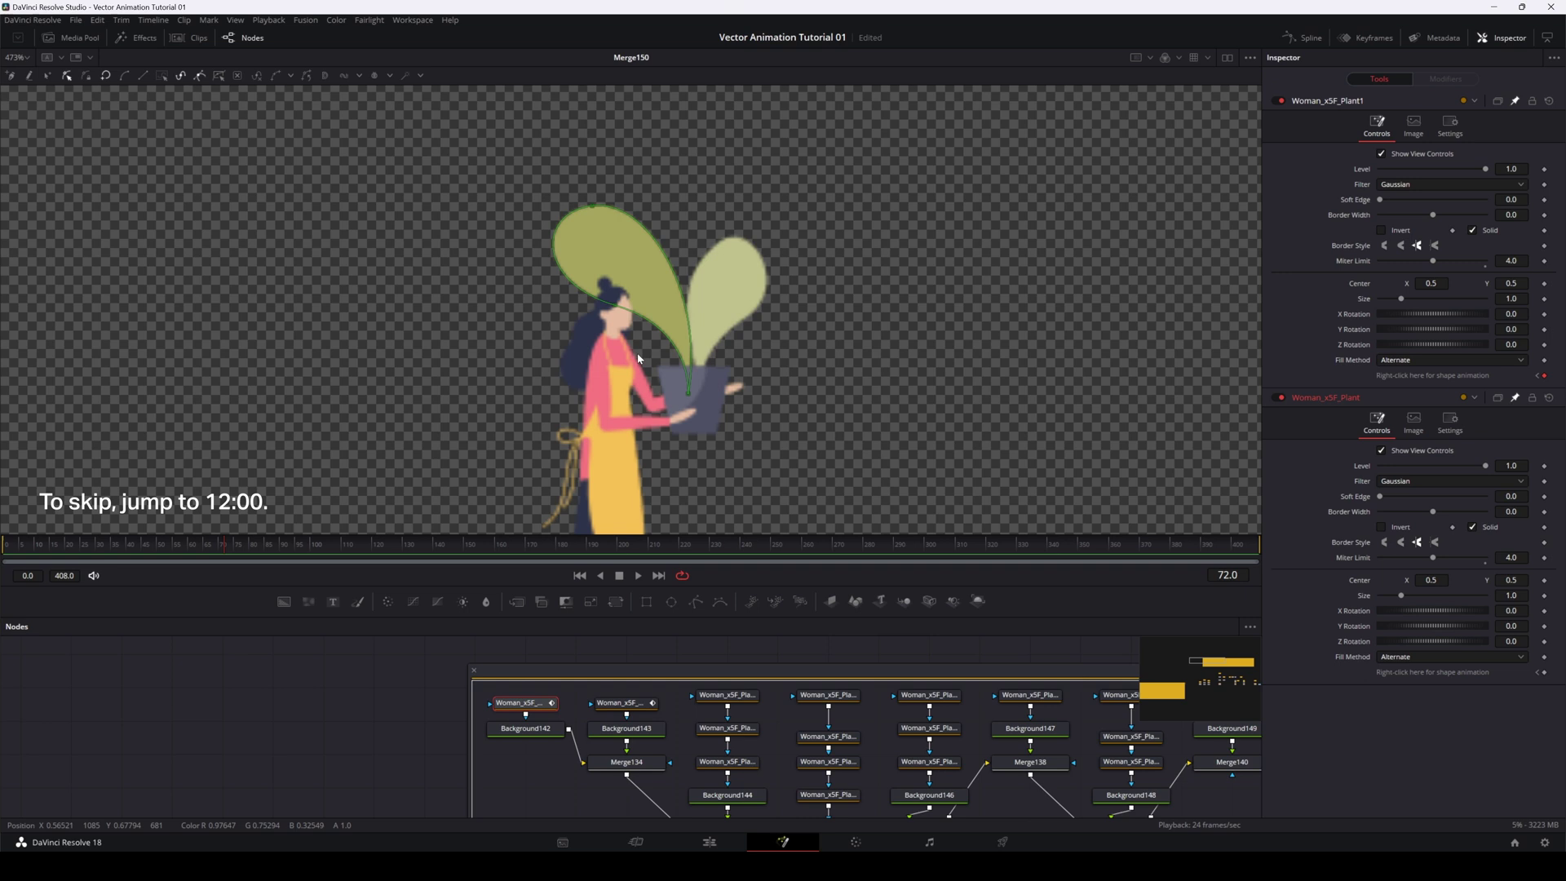
drag(633, 165, 501, 359)
drag(596, 210, 566, 218)
click(630, 208)
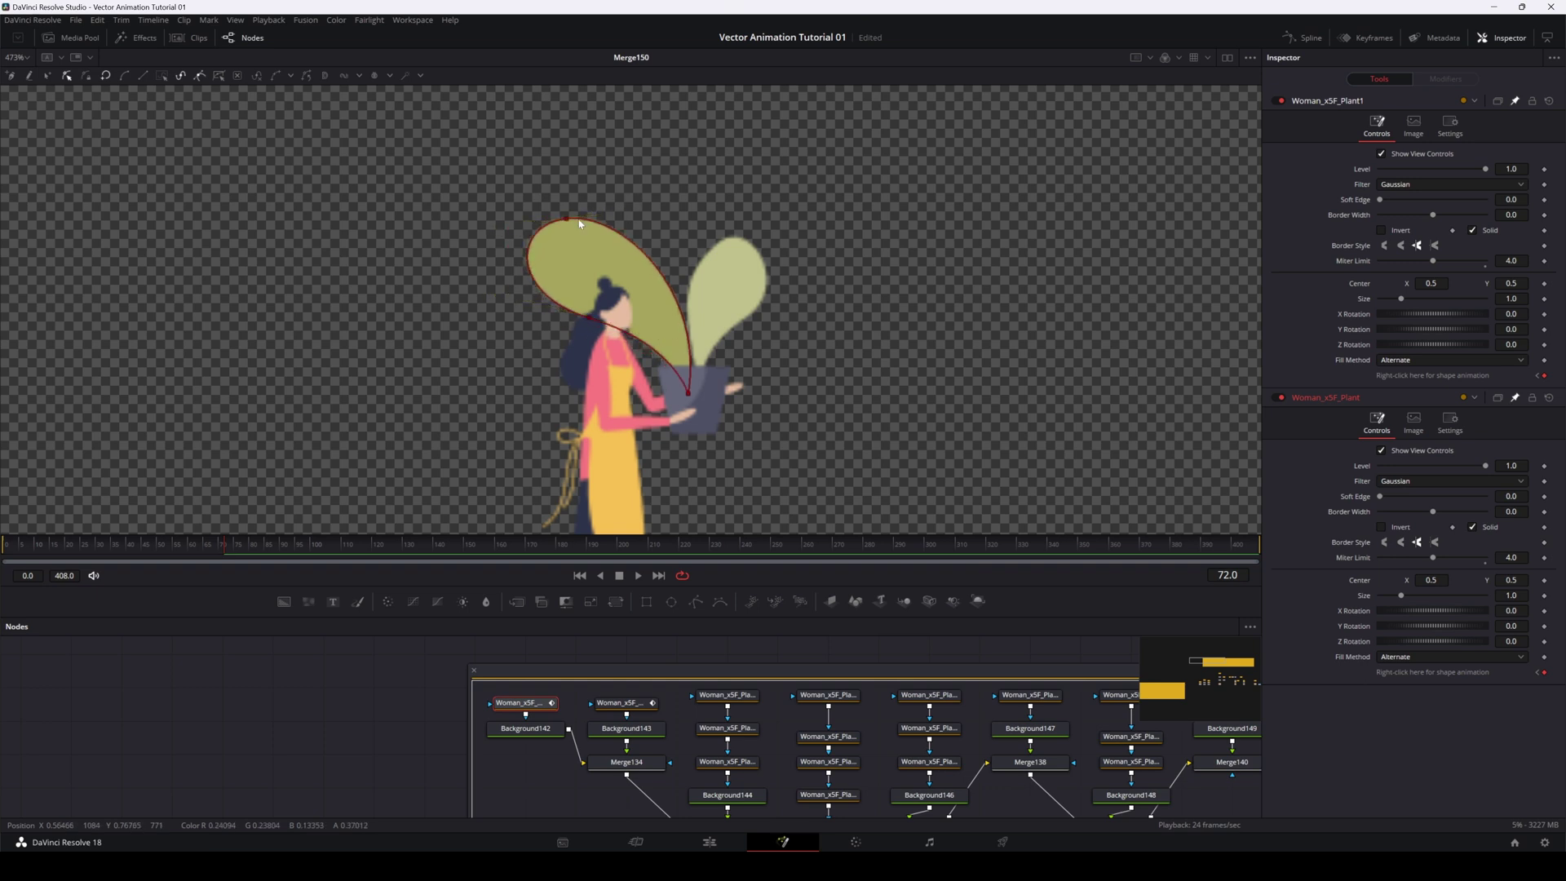
Step: Adjust the curve handles at the dark green leaf's top and lower points to smooth its teardrop outline
click(570, 220)
drag(620, 213, 616, 199)
click(538, 327)
click(592, 317)
drag(677, 348, 676, 317)
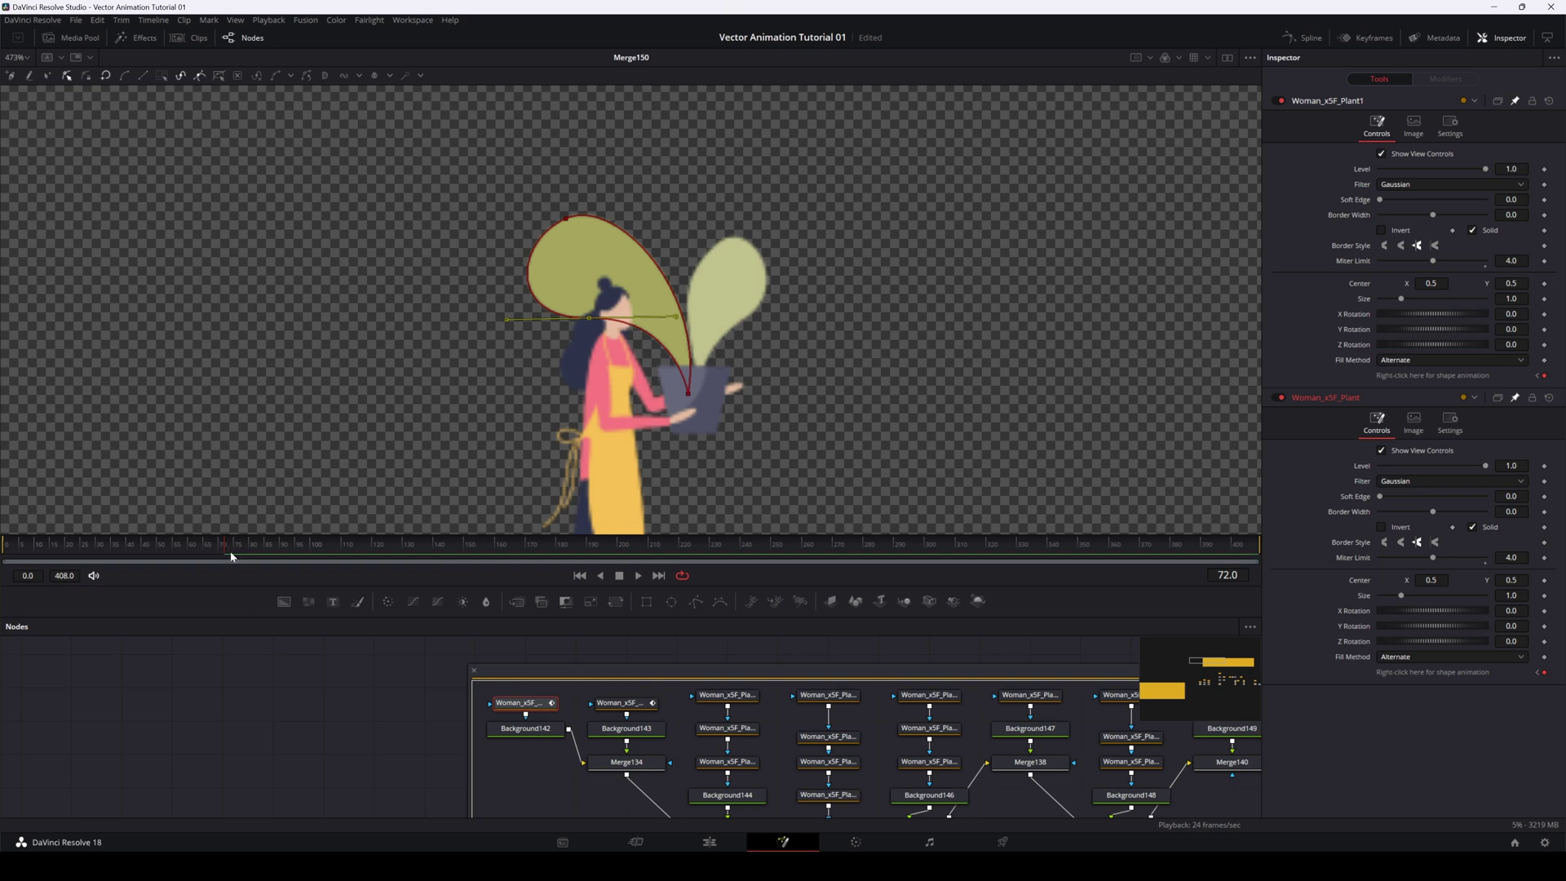
Step: Play back the leaf animation from frame 0 and scrub back to frame 73 to review the motion
drag(223, 546, 5, 544)
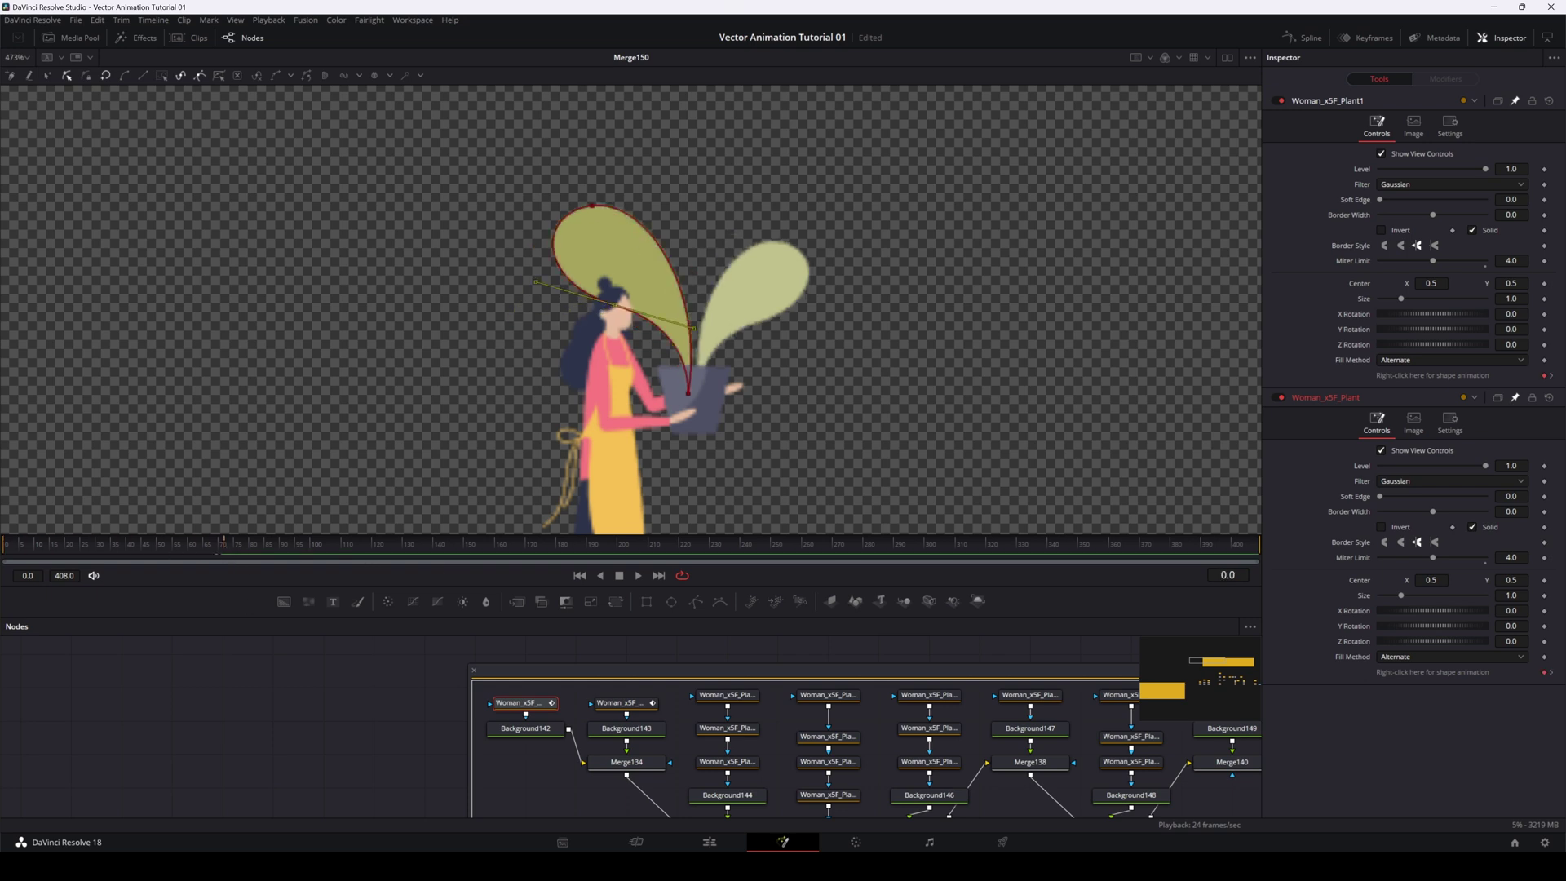
click(520, 761)
key(space)
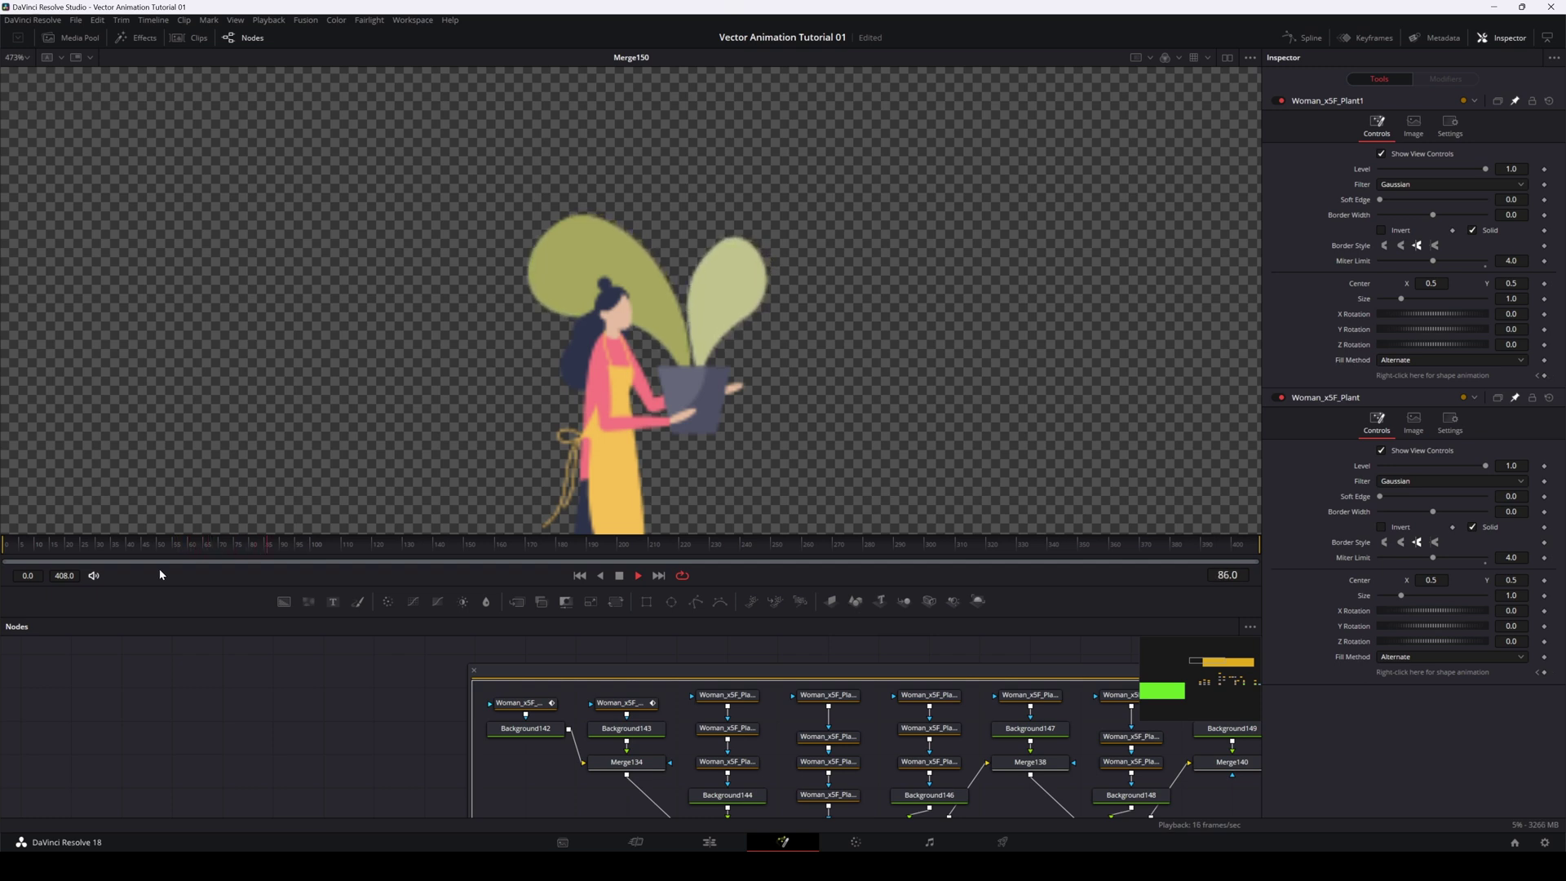
key(space)
drag(268, 544, 228, 543)
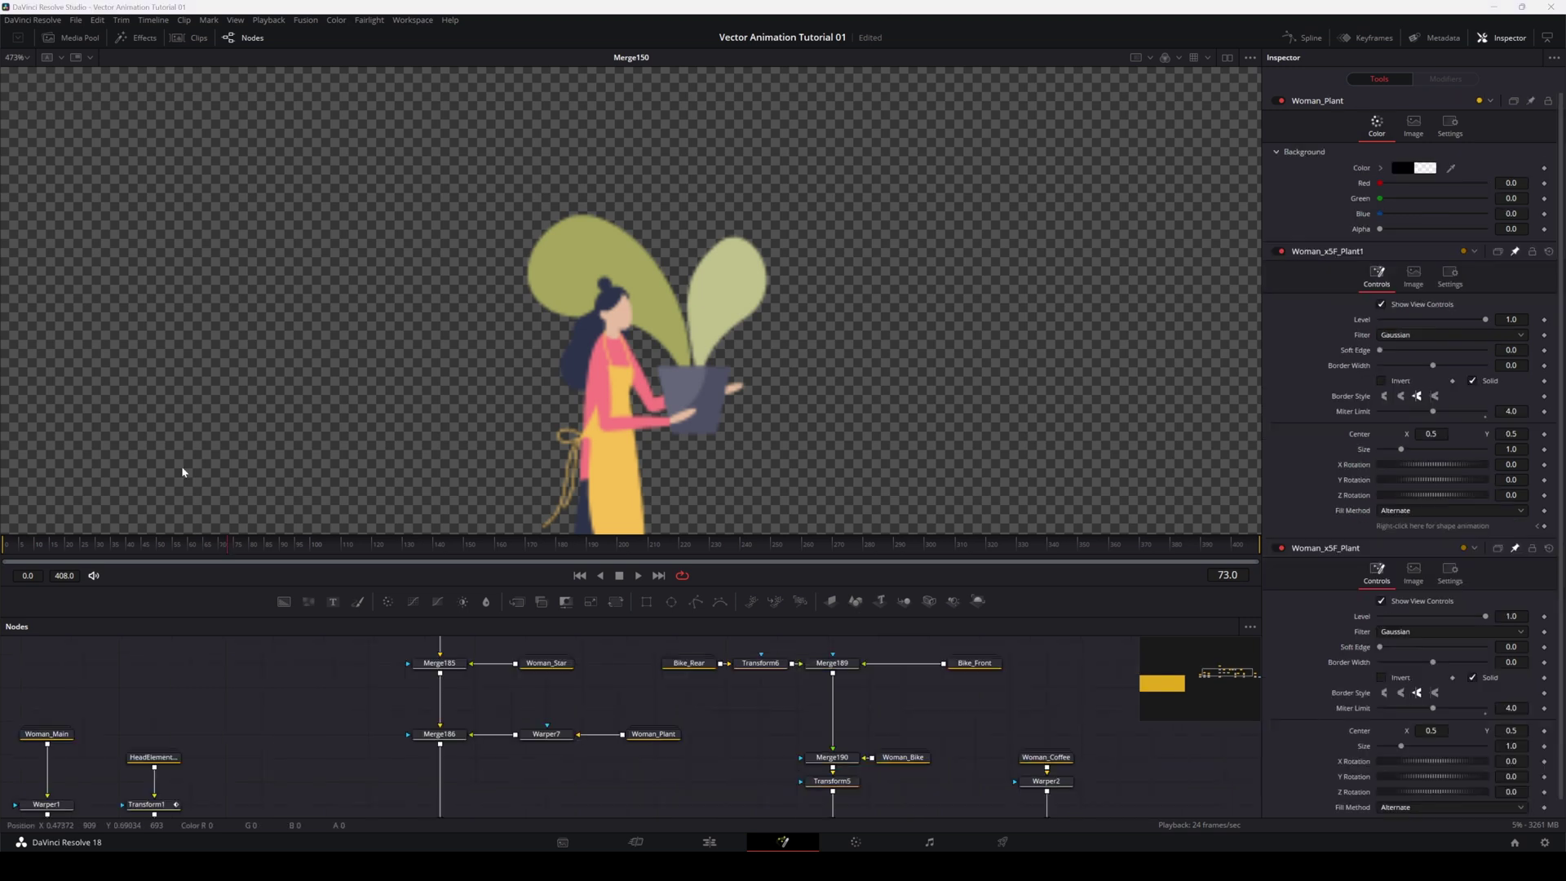
Step: Display Merge190 in the viewer and frame the woman on the bicycle
scroll(855, 723, down, 5)
scroll(876, 746, up, 3)
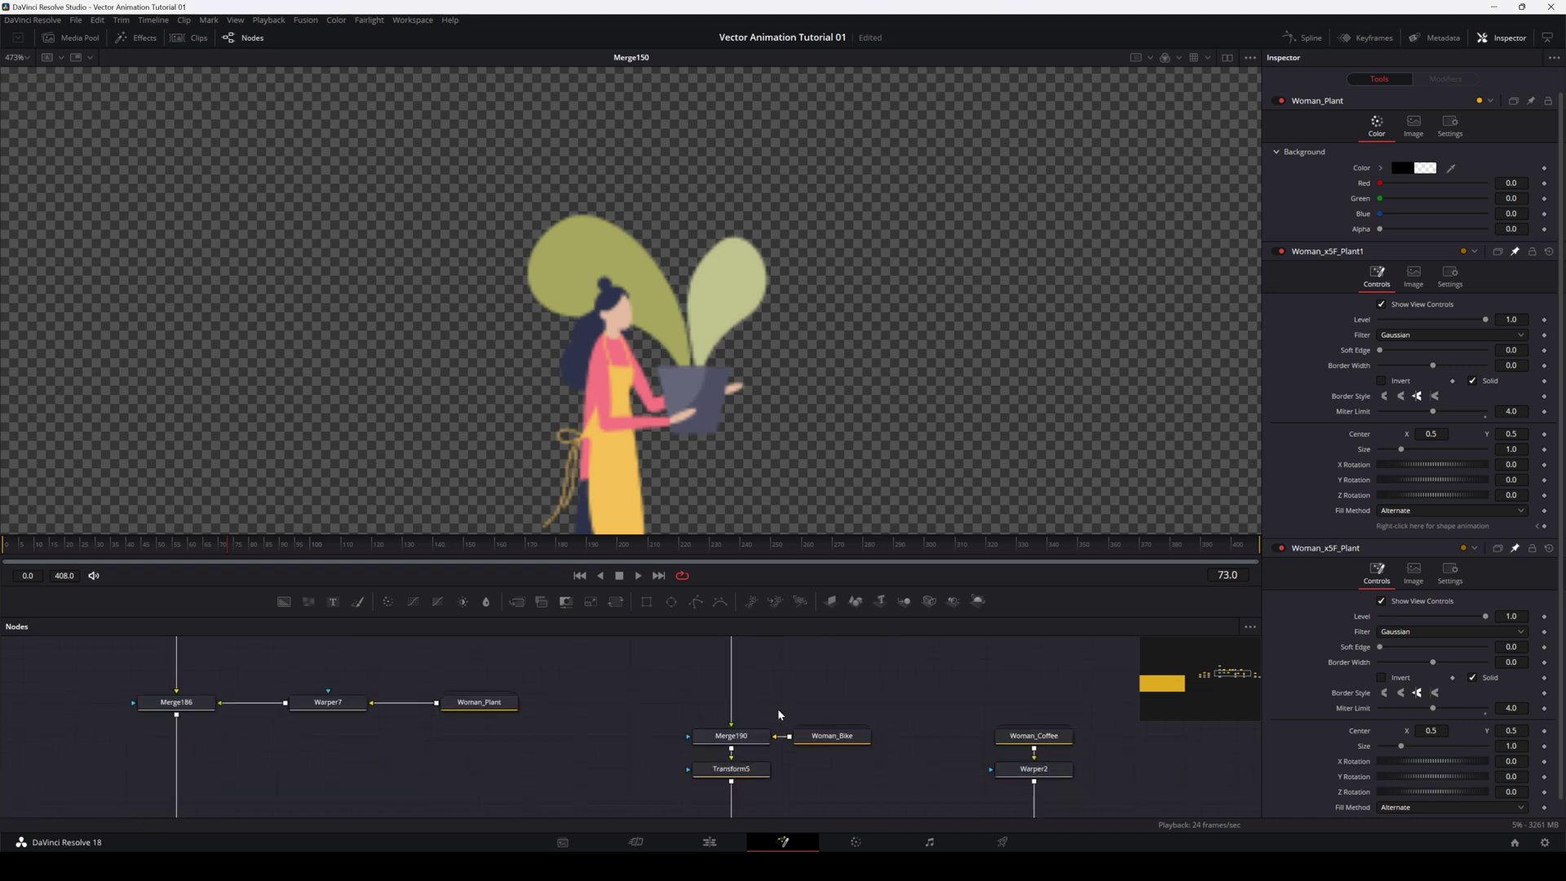
drag(767, 687, 770, 398)
scroll(760, 737, down, 1)
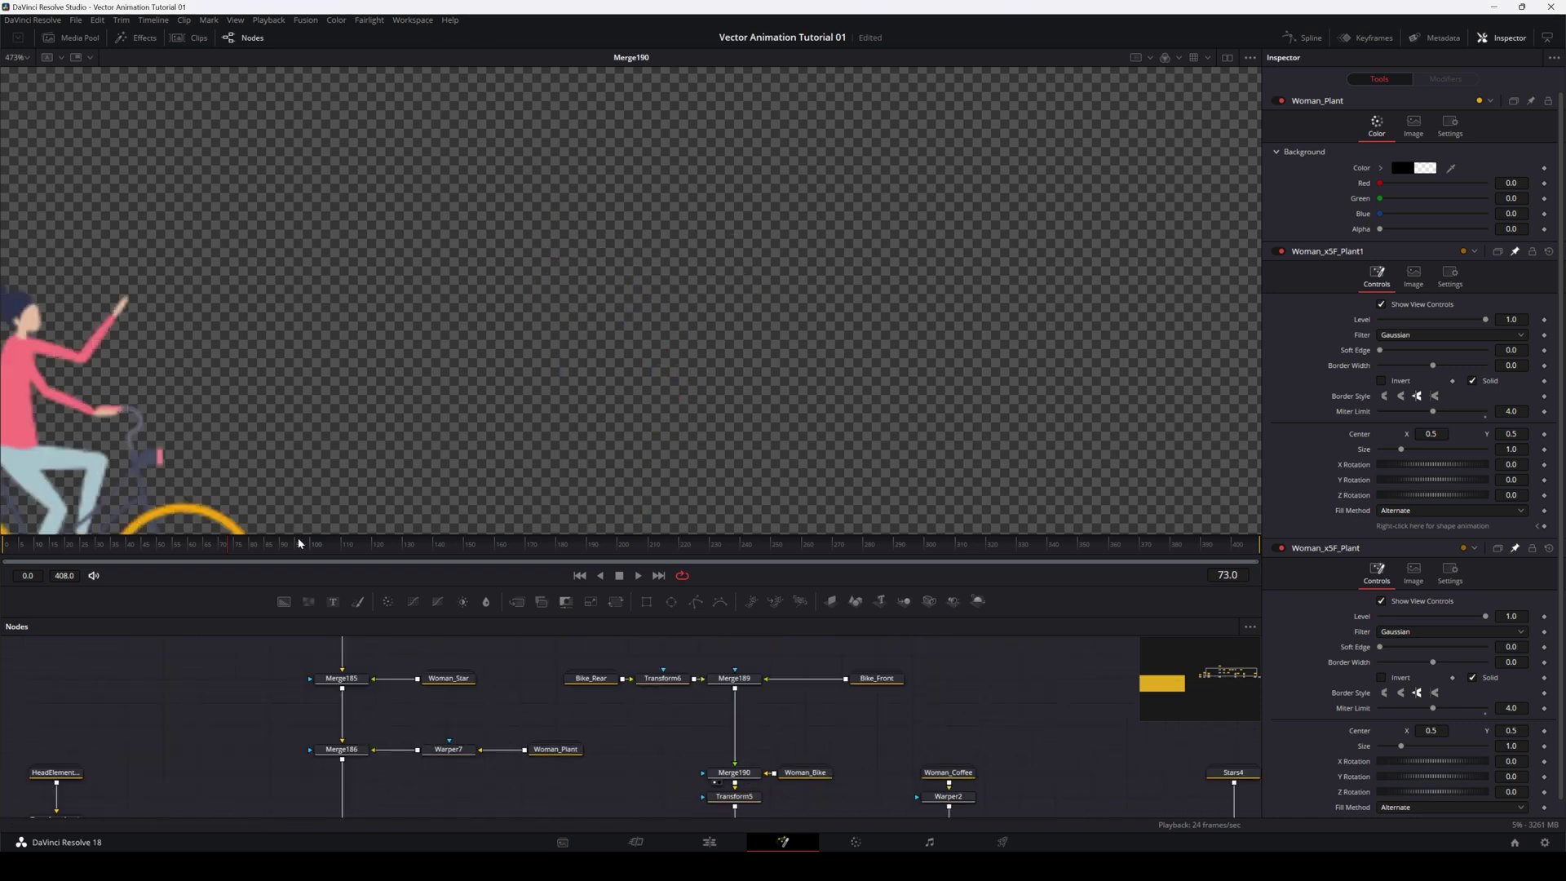
drag(175, 379, 757, 223)
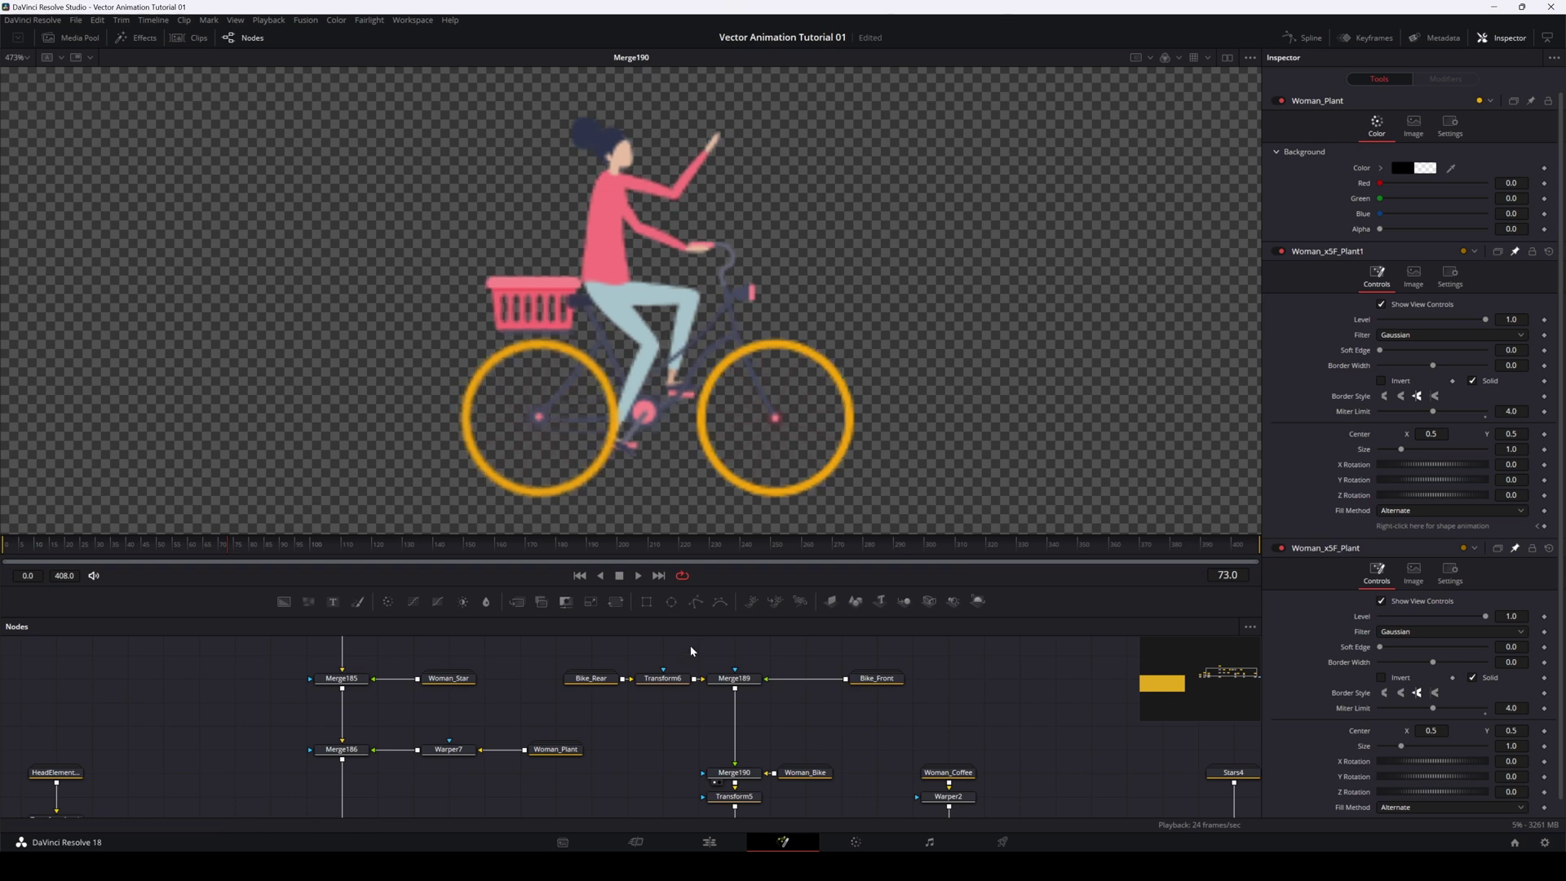
Step: Fine-tune the pivot of Transform6 onto the center of the bicycle's rear wheel hub, near X 0.4497, Y 0.6433
click(662, 678)
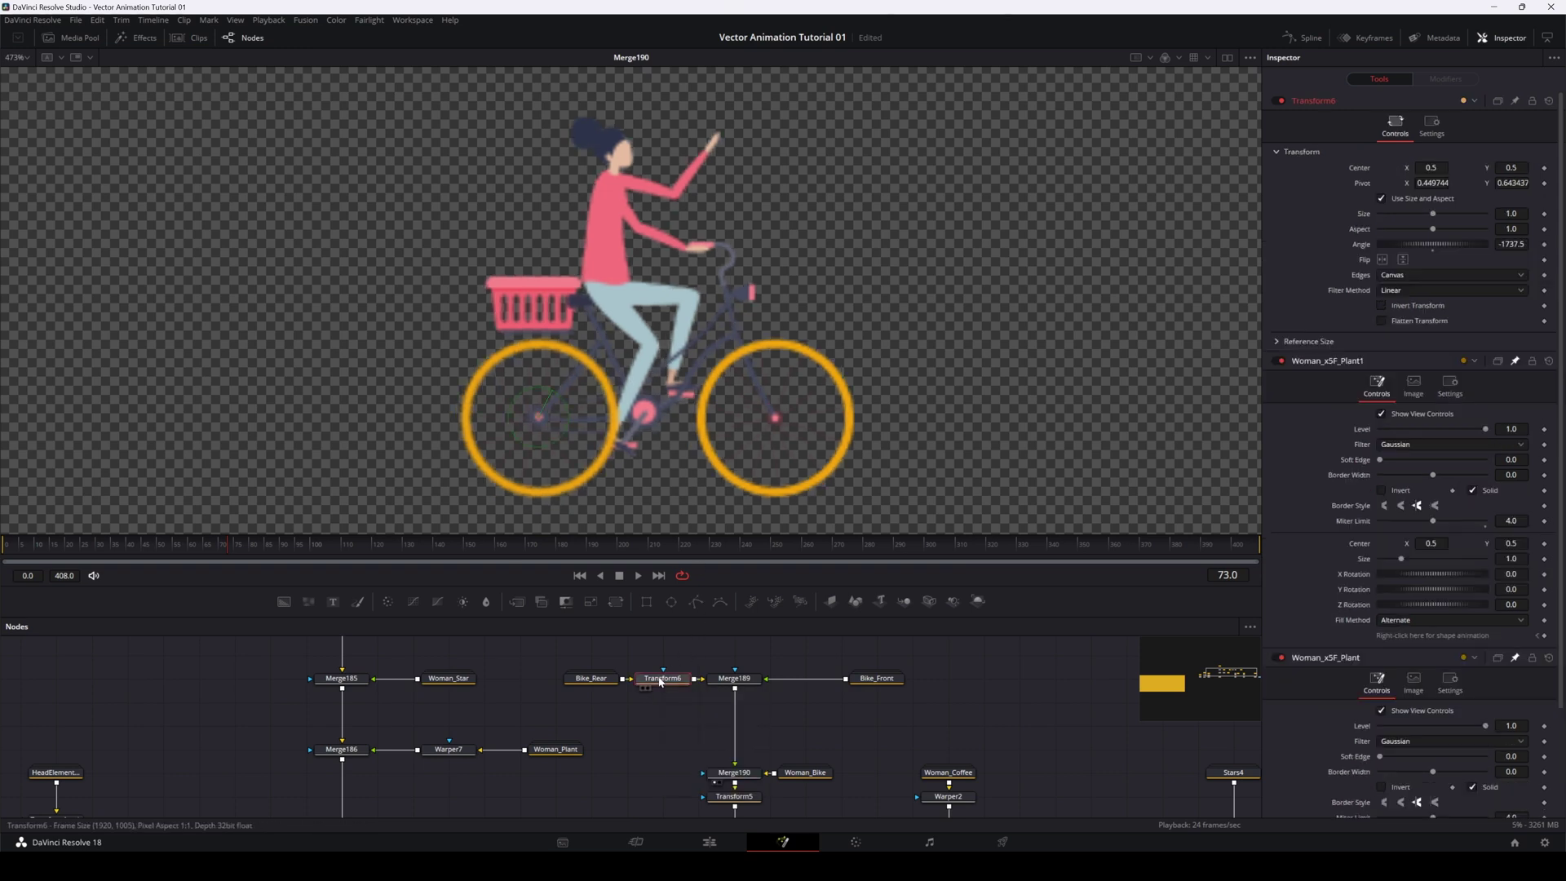
scroll(546, 433, up, 5)
scroll(546, 432, up, 5)
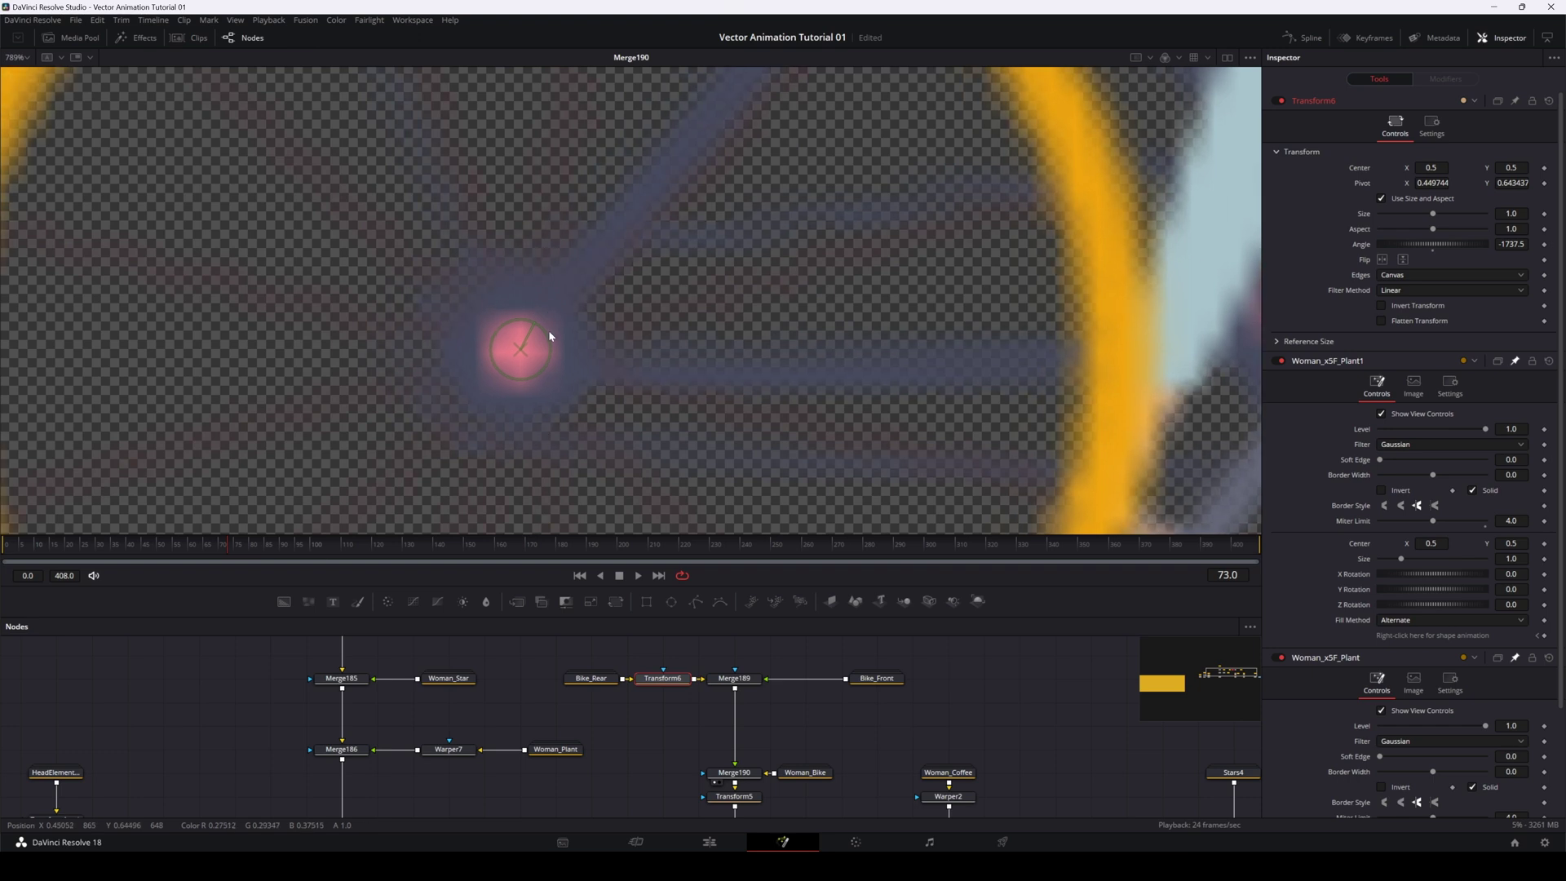
drag(523, 353, 521, 355)
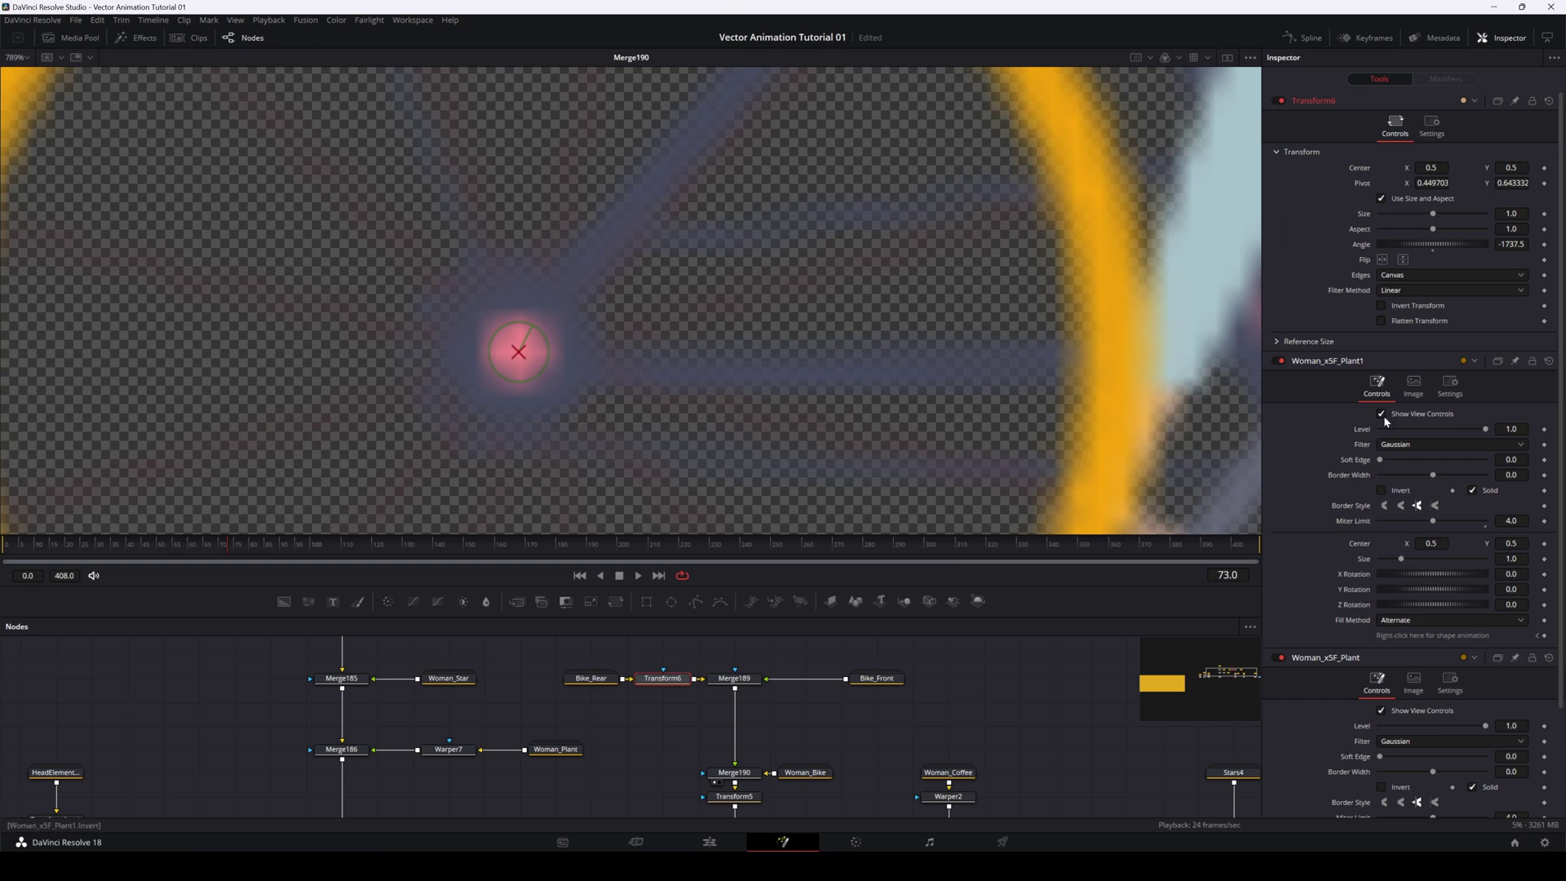
click(945, 675)
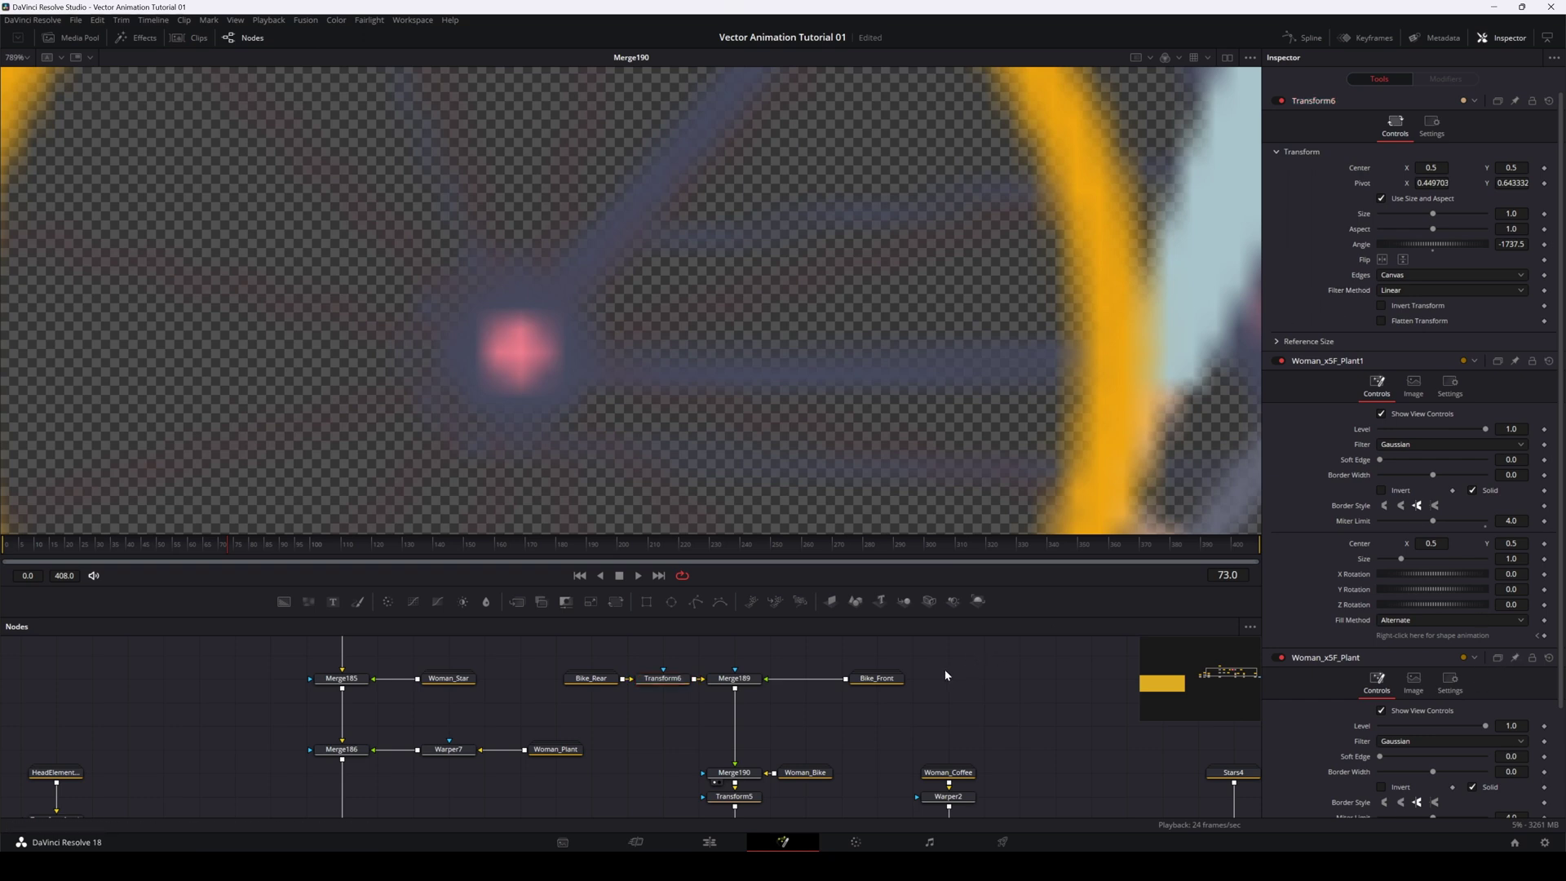
click(662, 678)
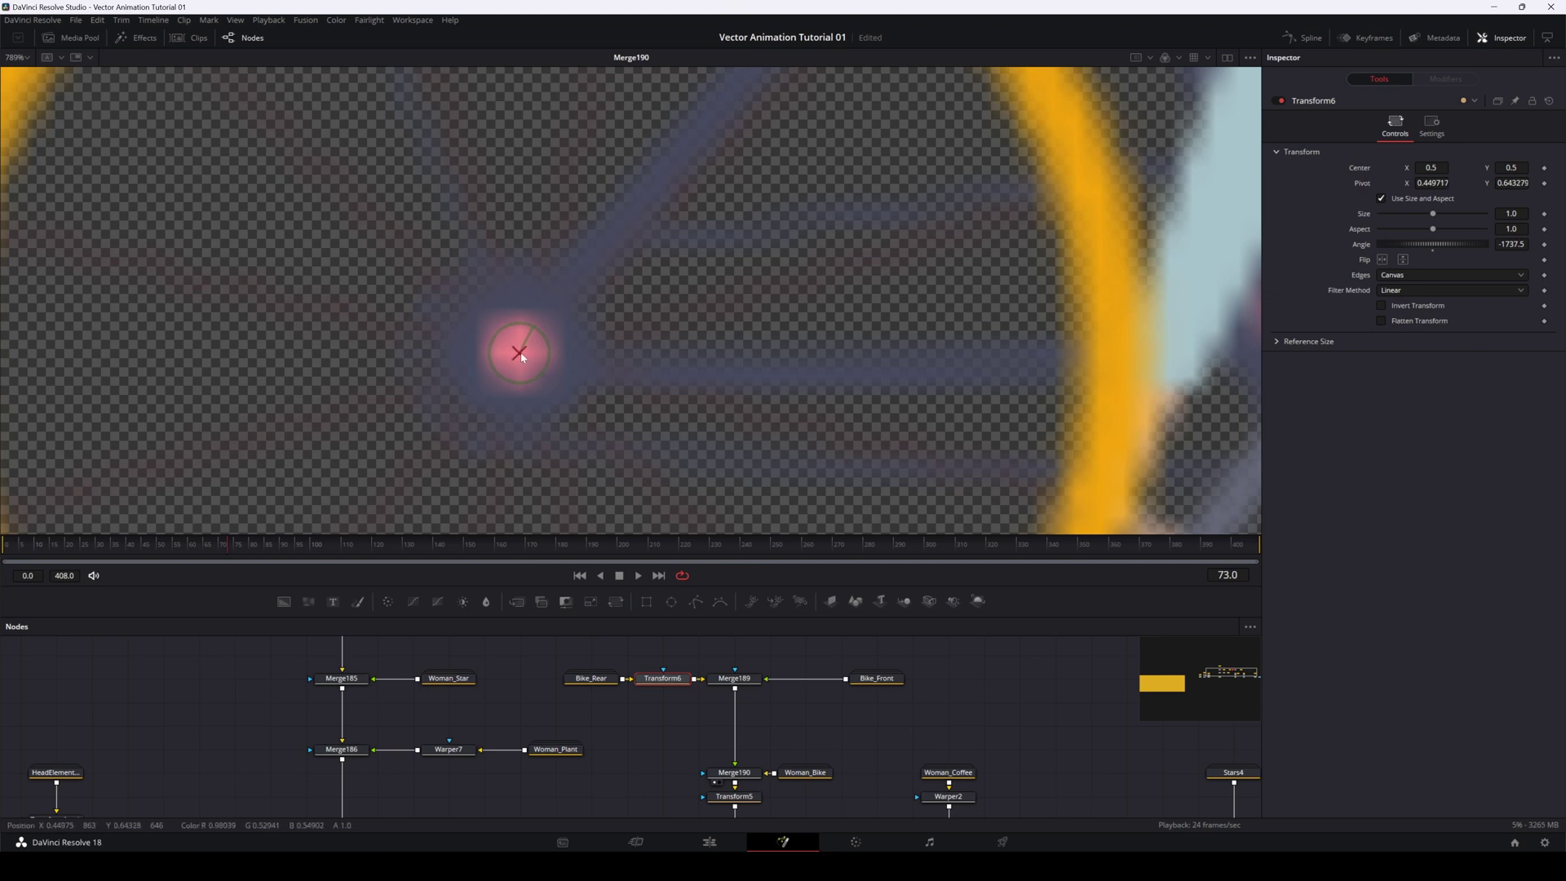
scroll(580, 395, down, 5)
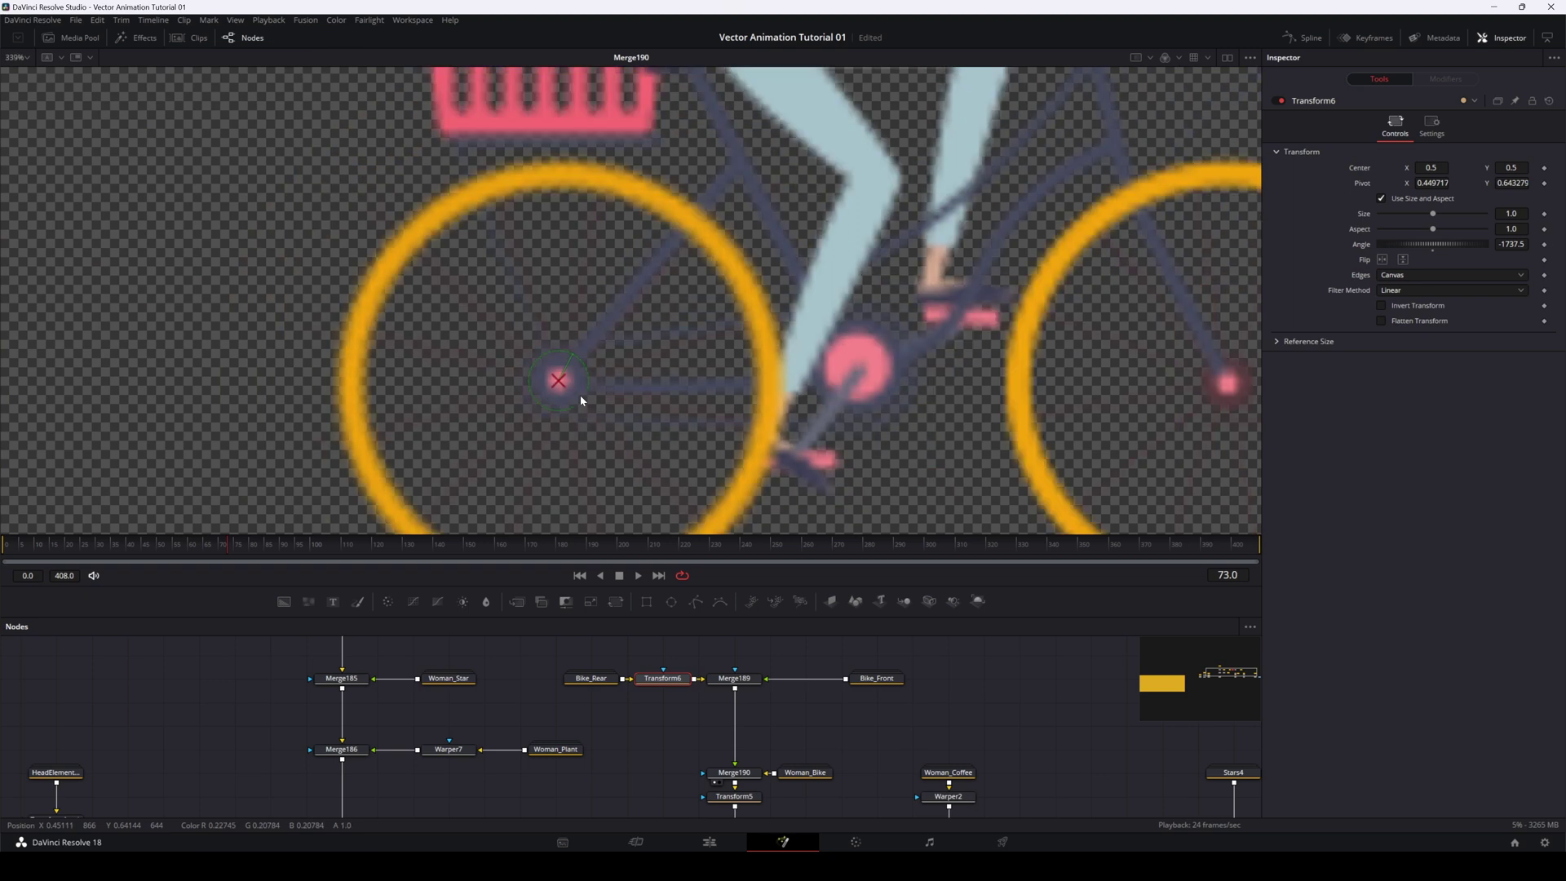
scroll(580, 393, up, 8)
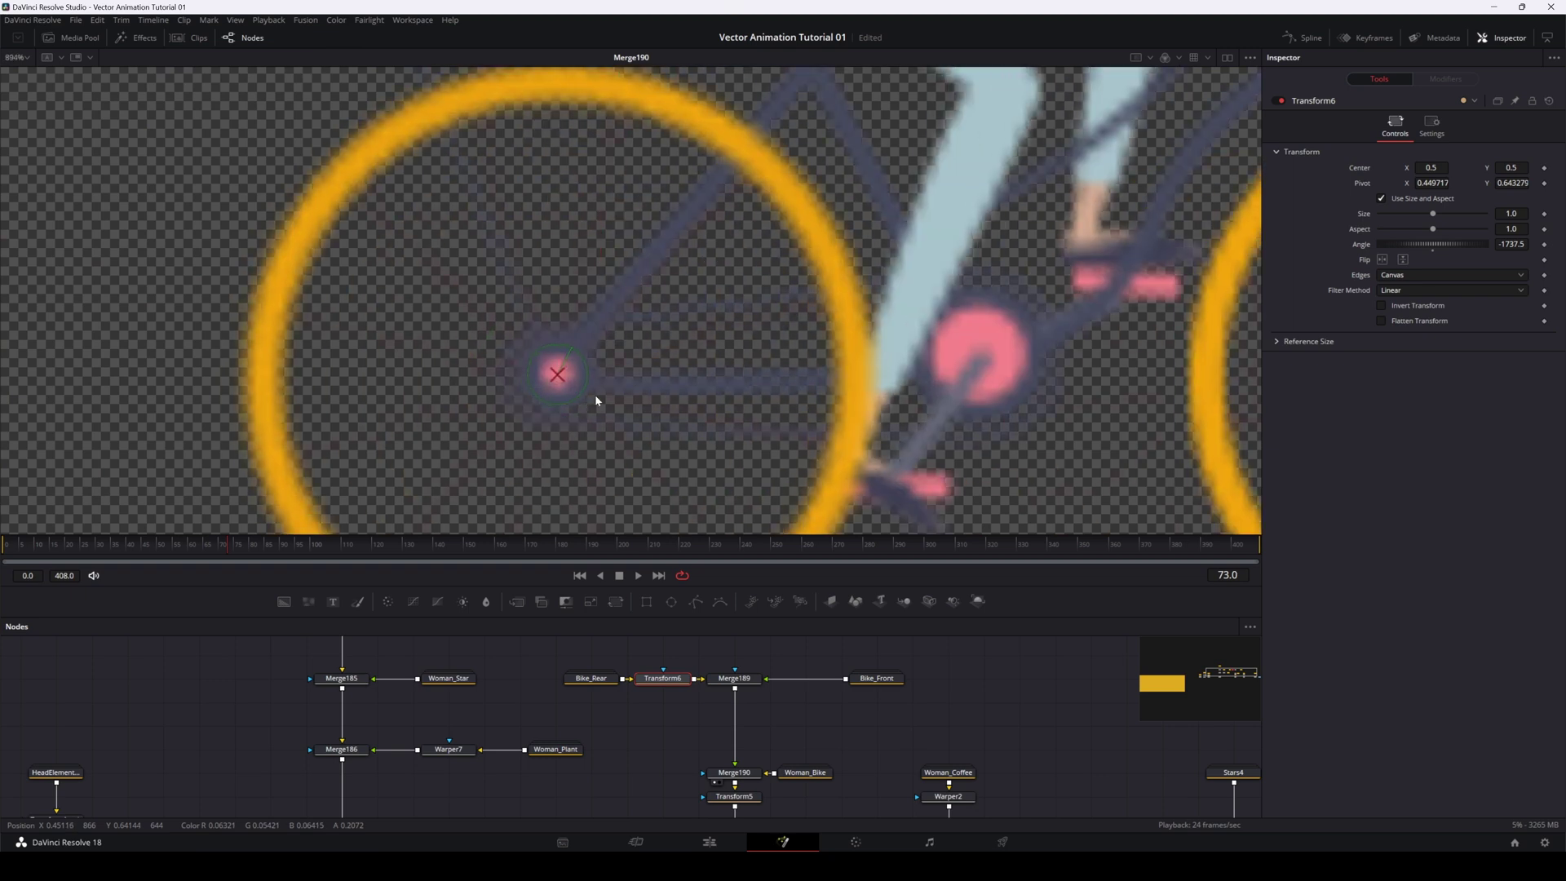
scroll(702, 686, up, 1)
scroll(709, 713, up, 4)
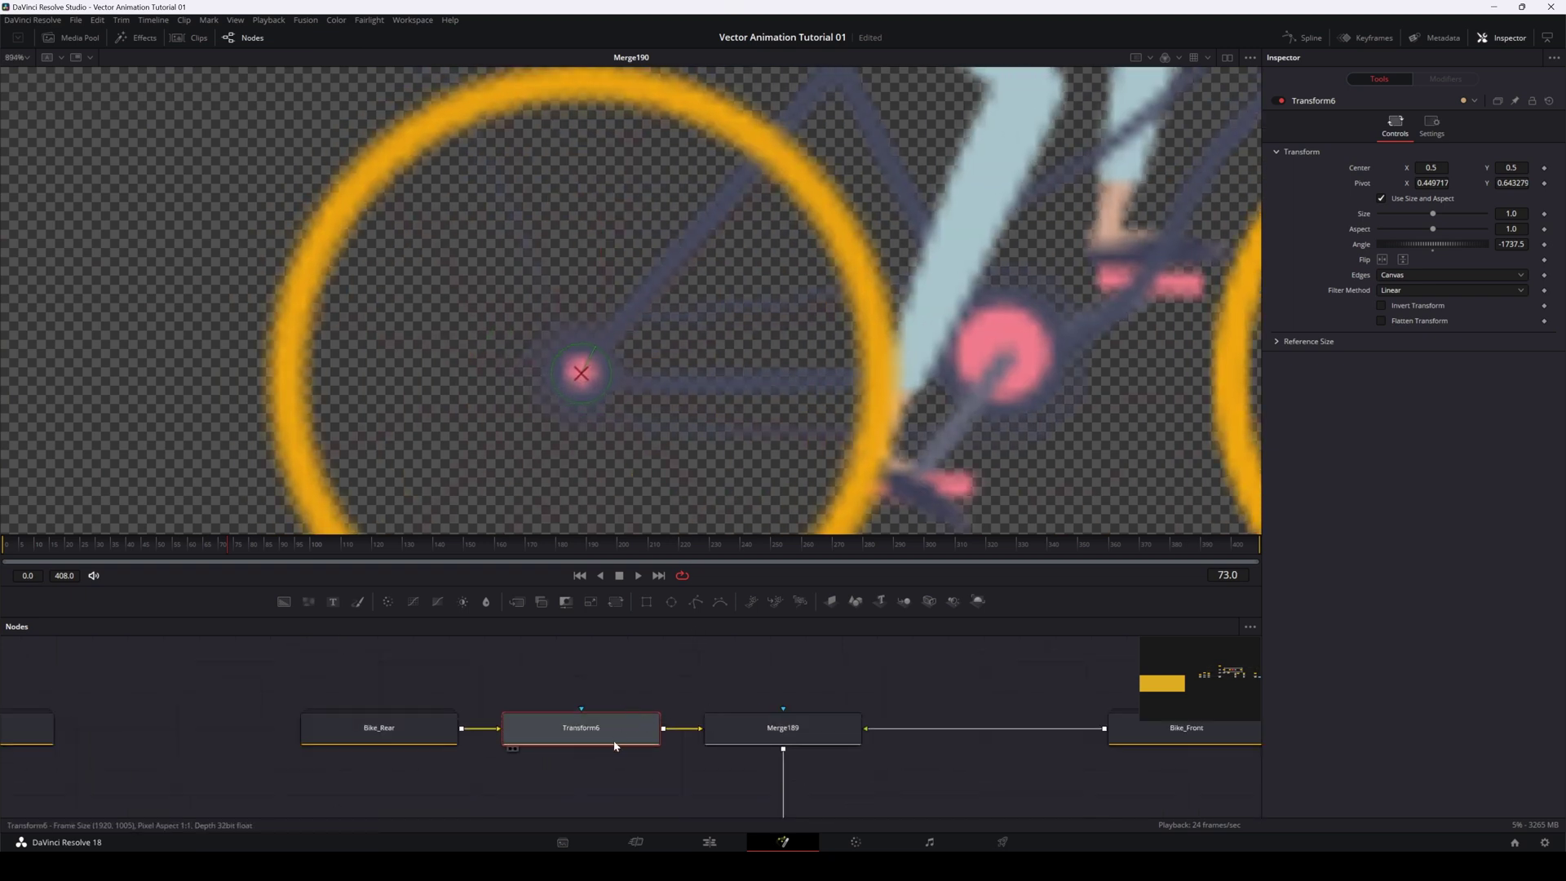
Step: Insert a Transform node between Bike_Front and Merge189
scroll(799, 700, down, 4)
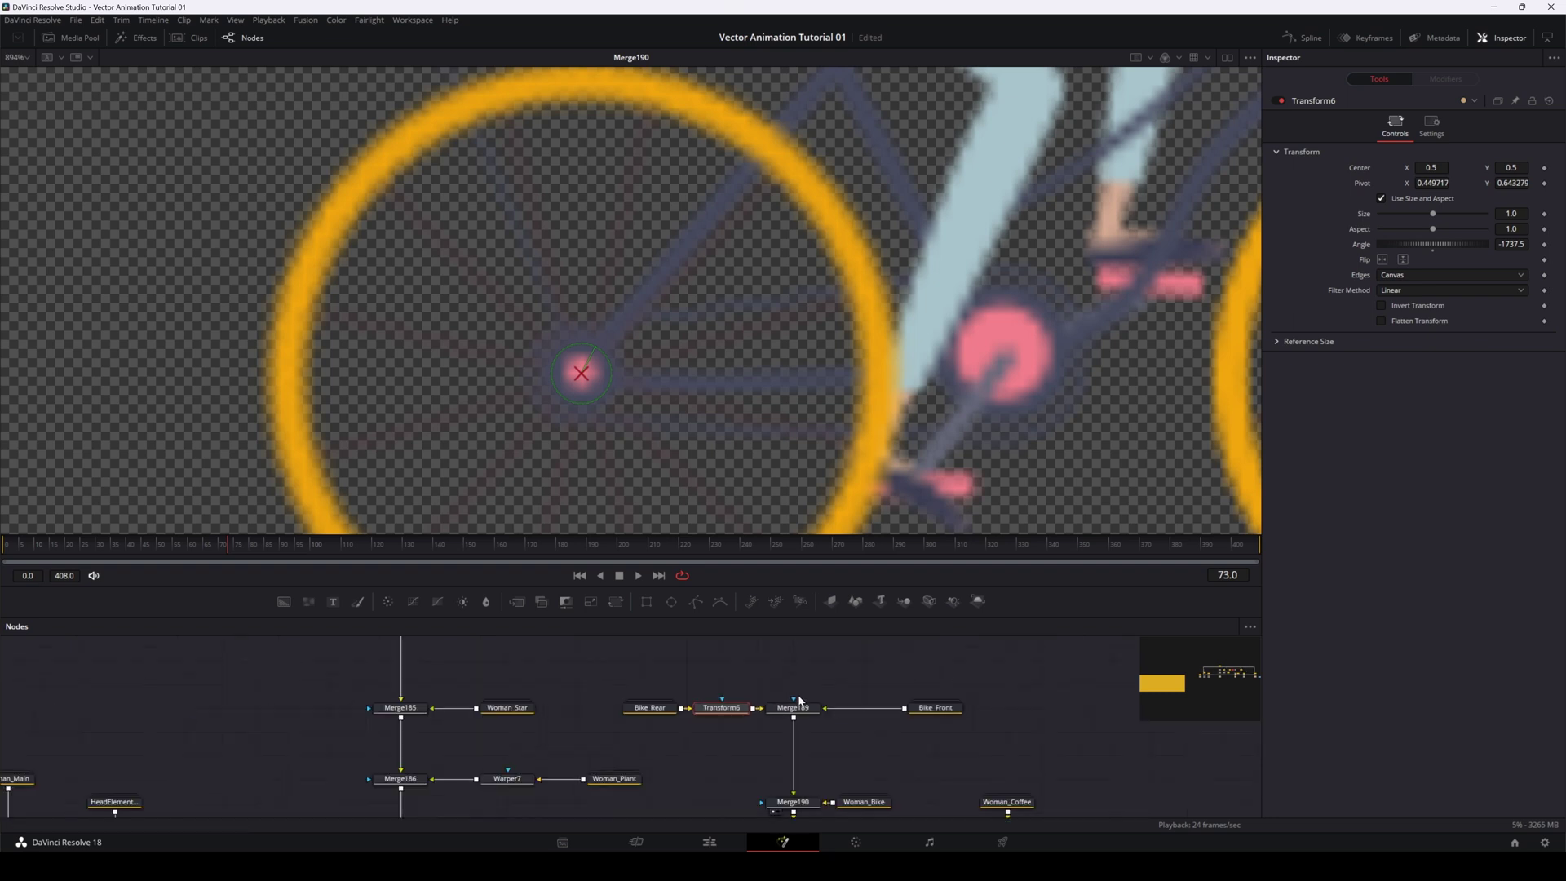
drag(874, 736, 827, 732)
click(812, 731)
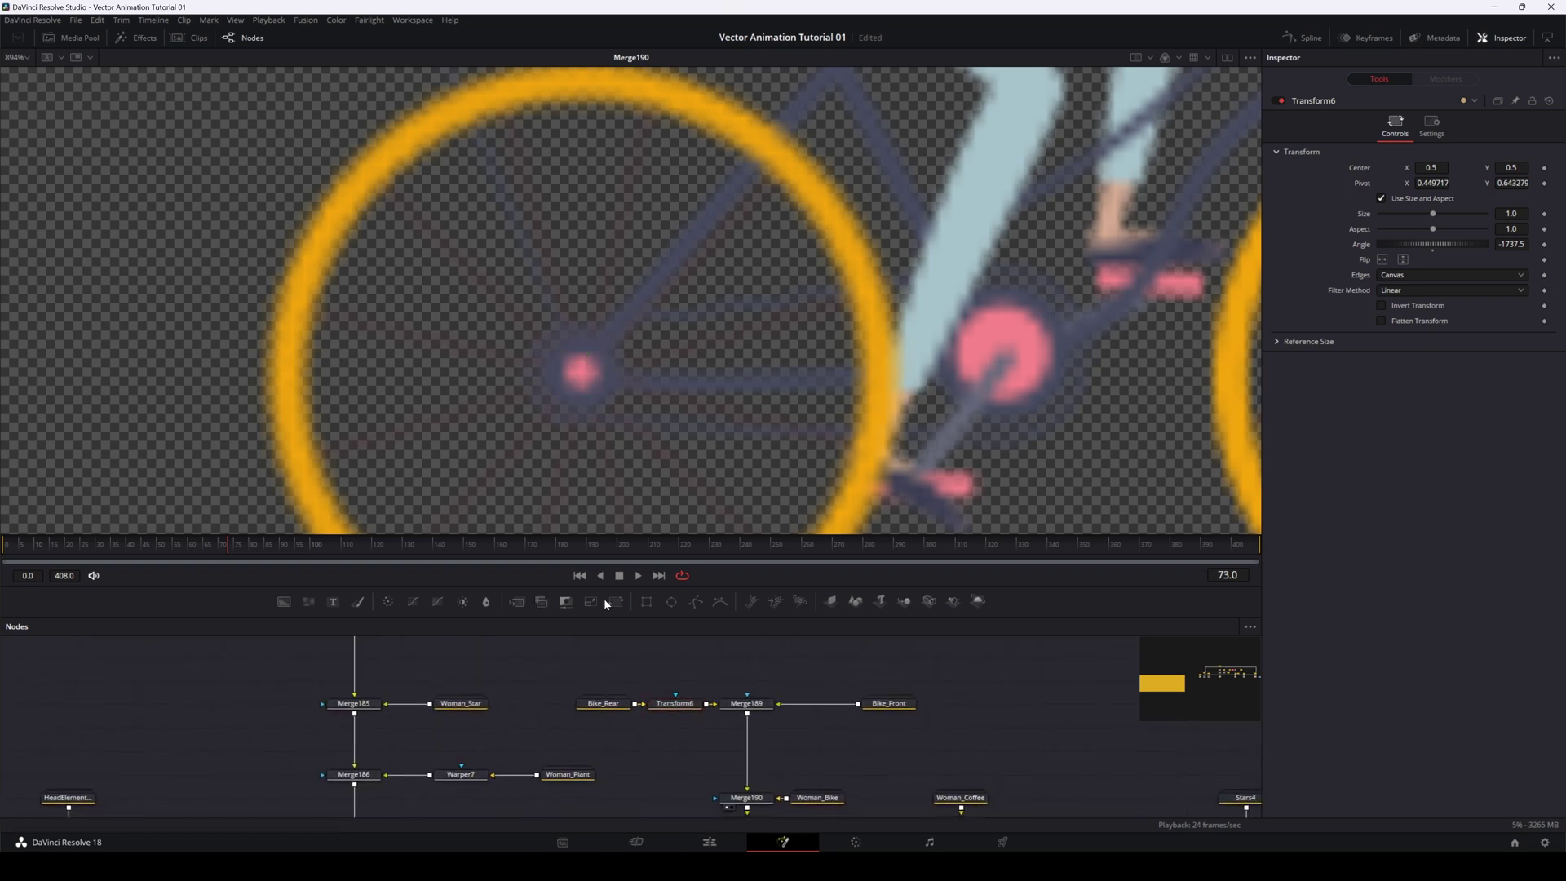
drag(615, 600, 818, 706)
Step: Bring the front wheel Transform's pivot closer to the bicycle with X 0.503 and Y 0.607
drag(830, 299, 237, 303)
scroll(846, 416, up, 4)
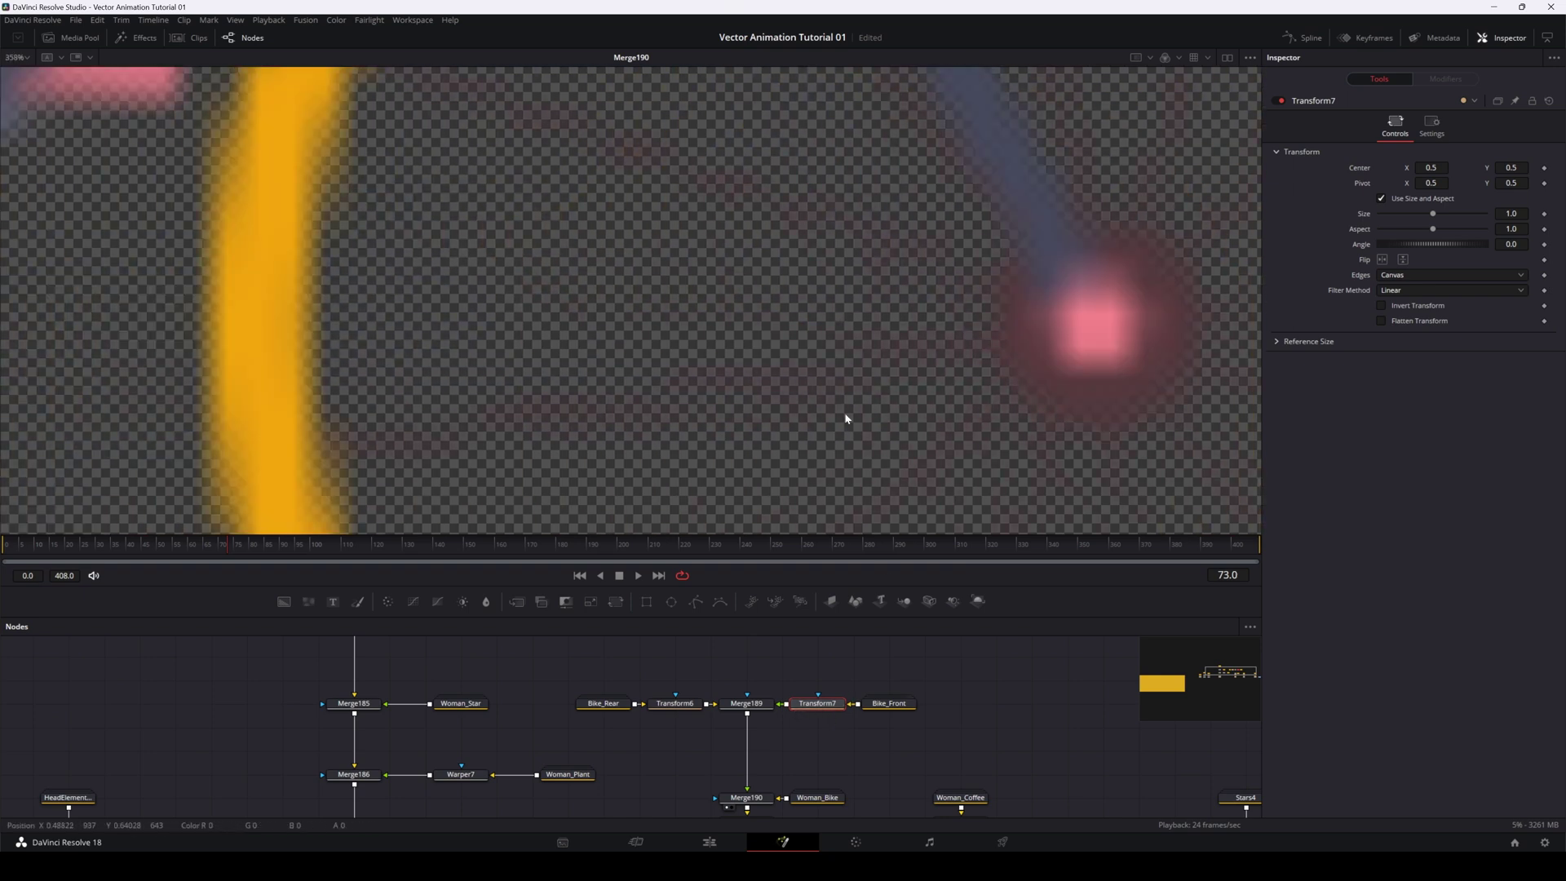
scroll(844, 424, down, 7)
scroll(844, 438, down, 4)
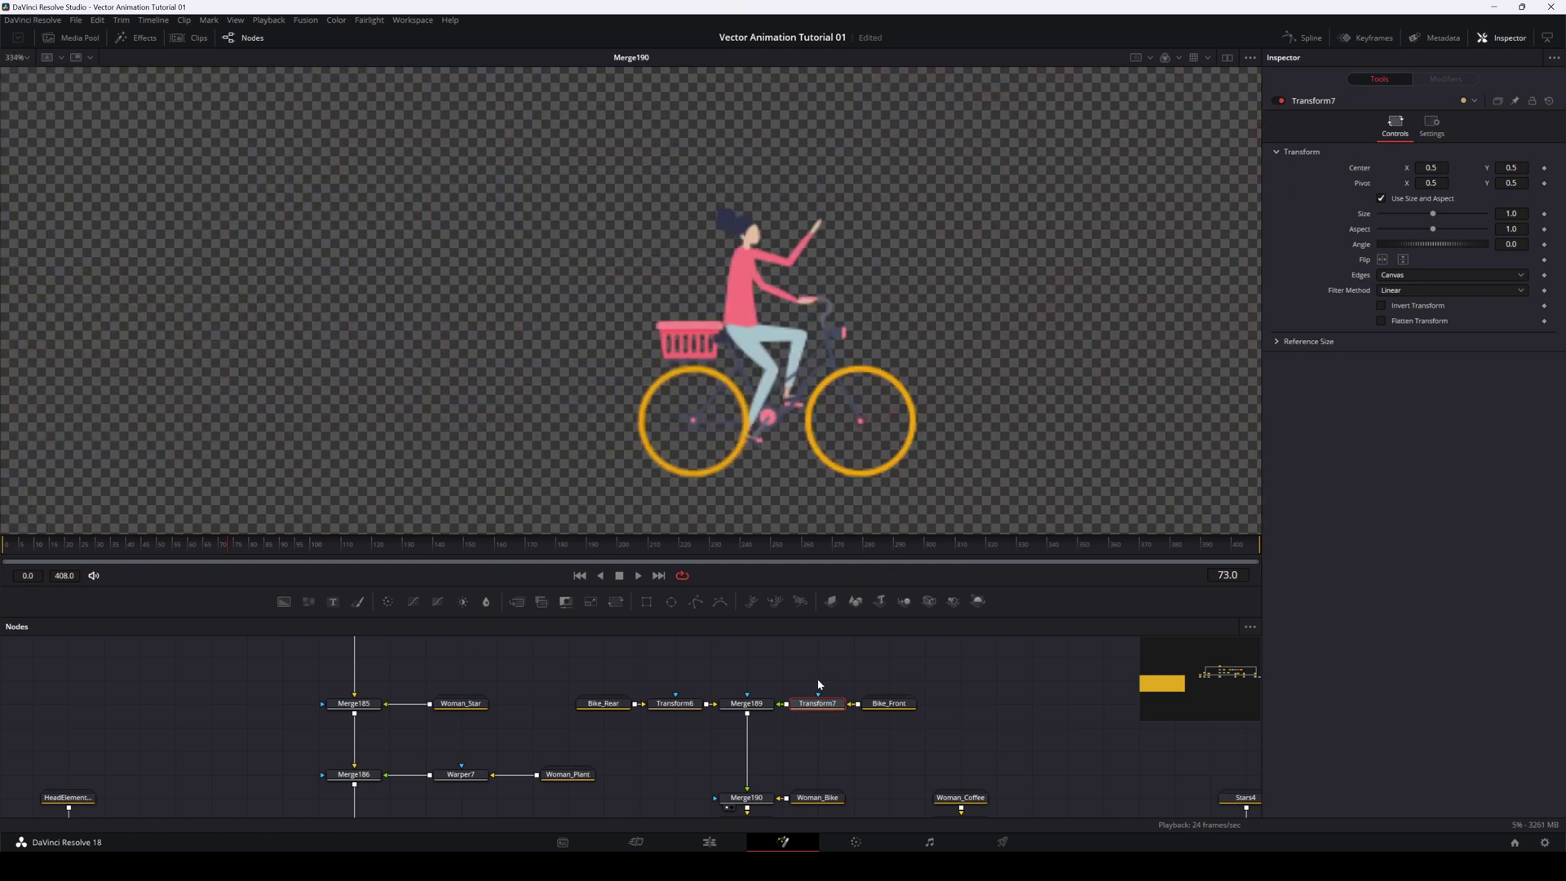
scroll(909, 409, down, 4)
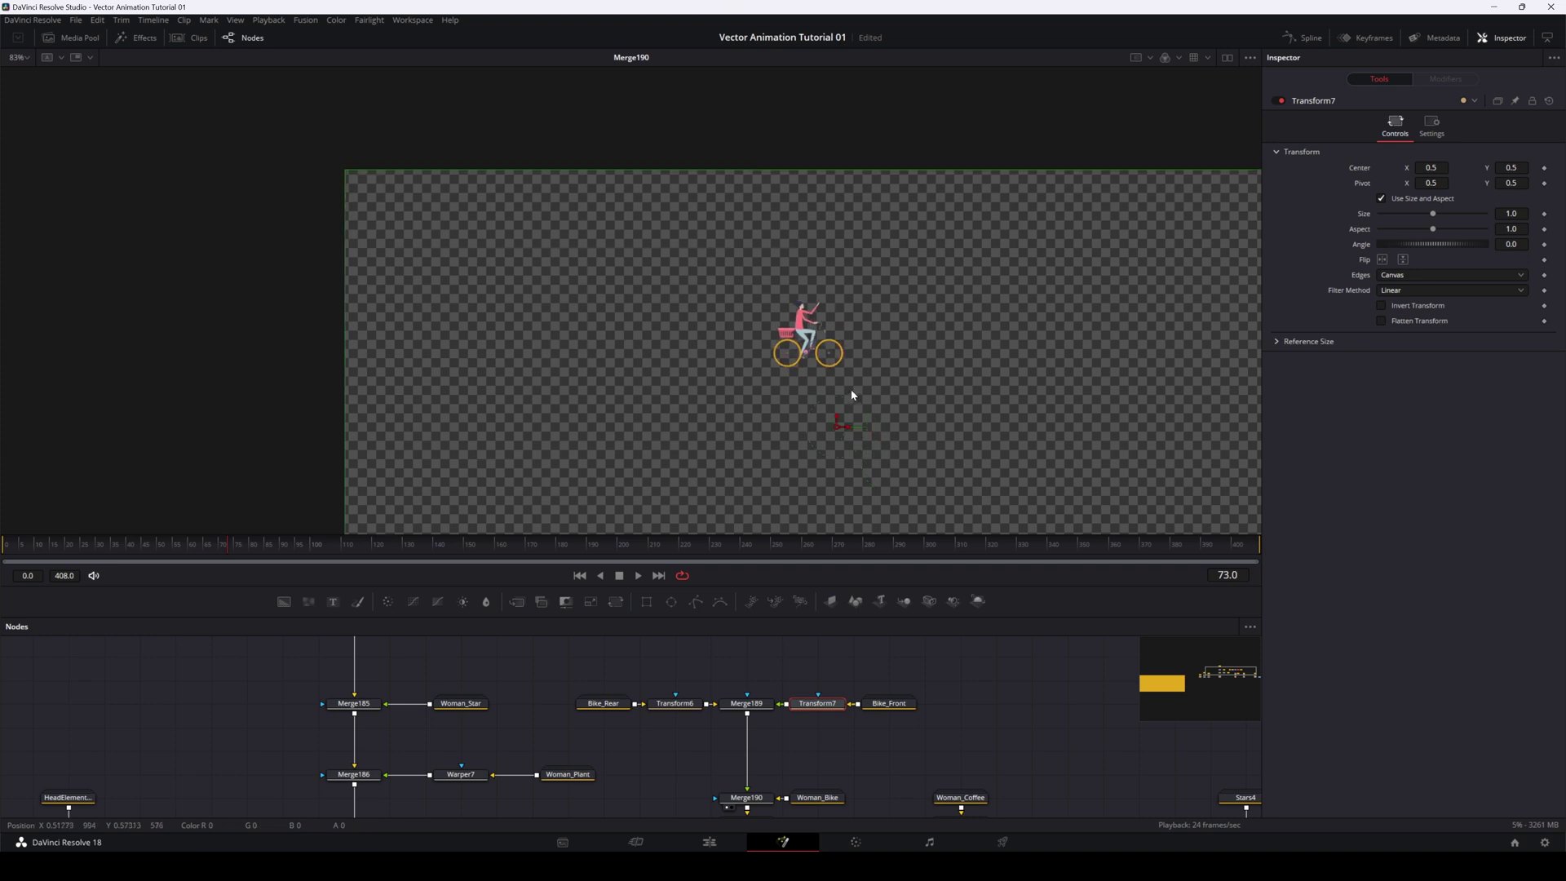
drag(827, 457, 825, 458)
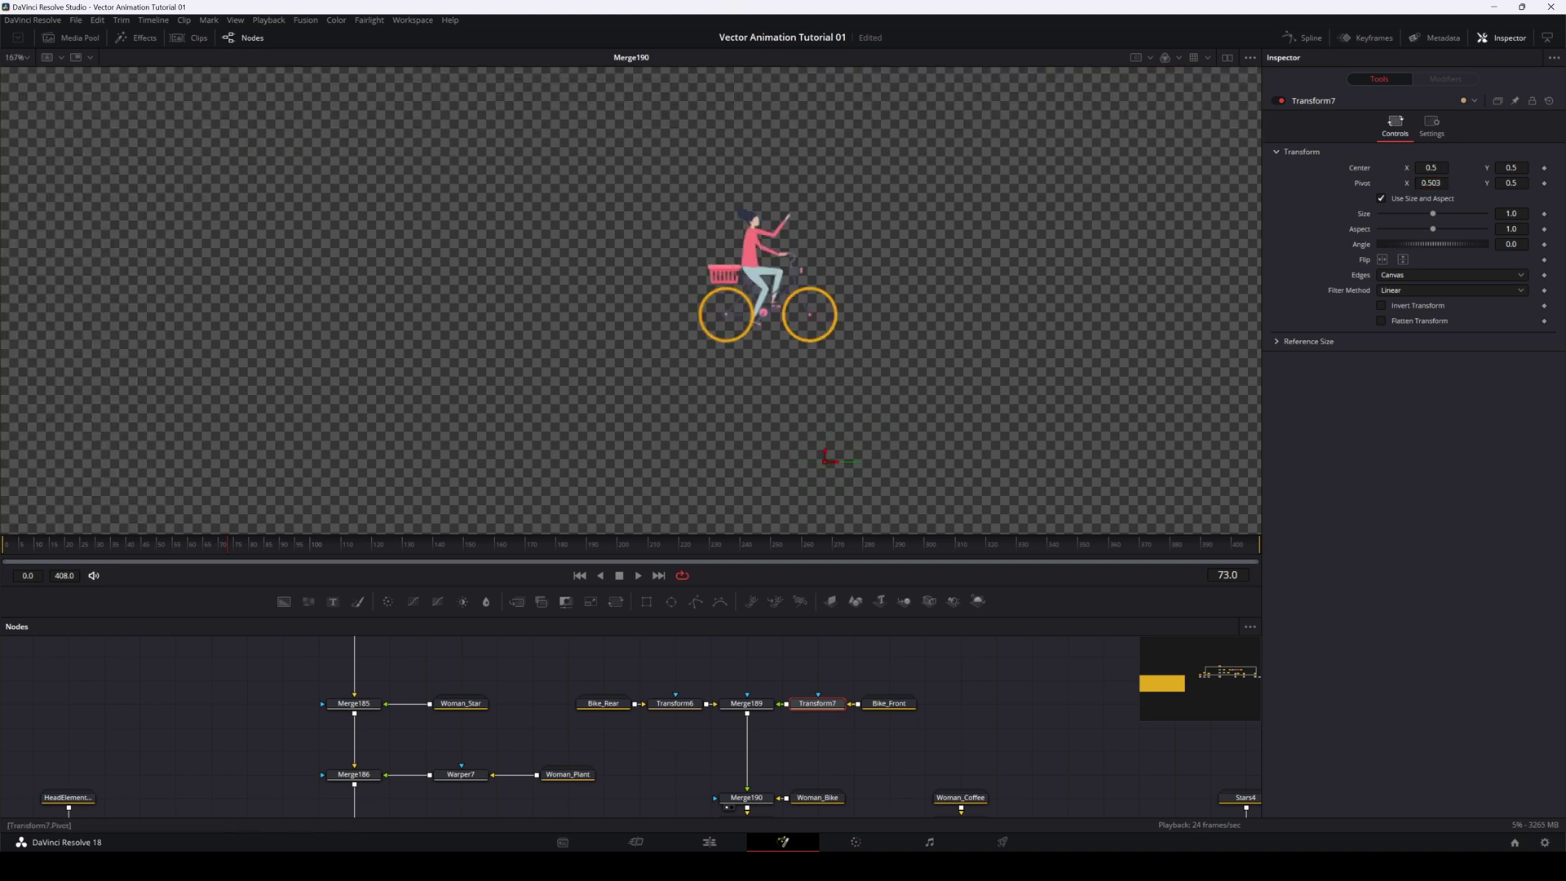
text(7)
key(Return)
Step: Place the front wheel Transform's pivot on the hub center, about X 0.4923, Y 0.6428, and save the project
scroll(663, 296, up, 8)
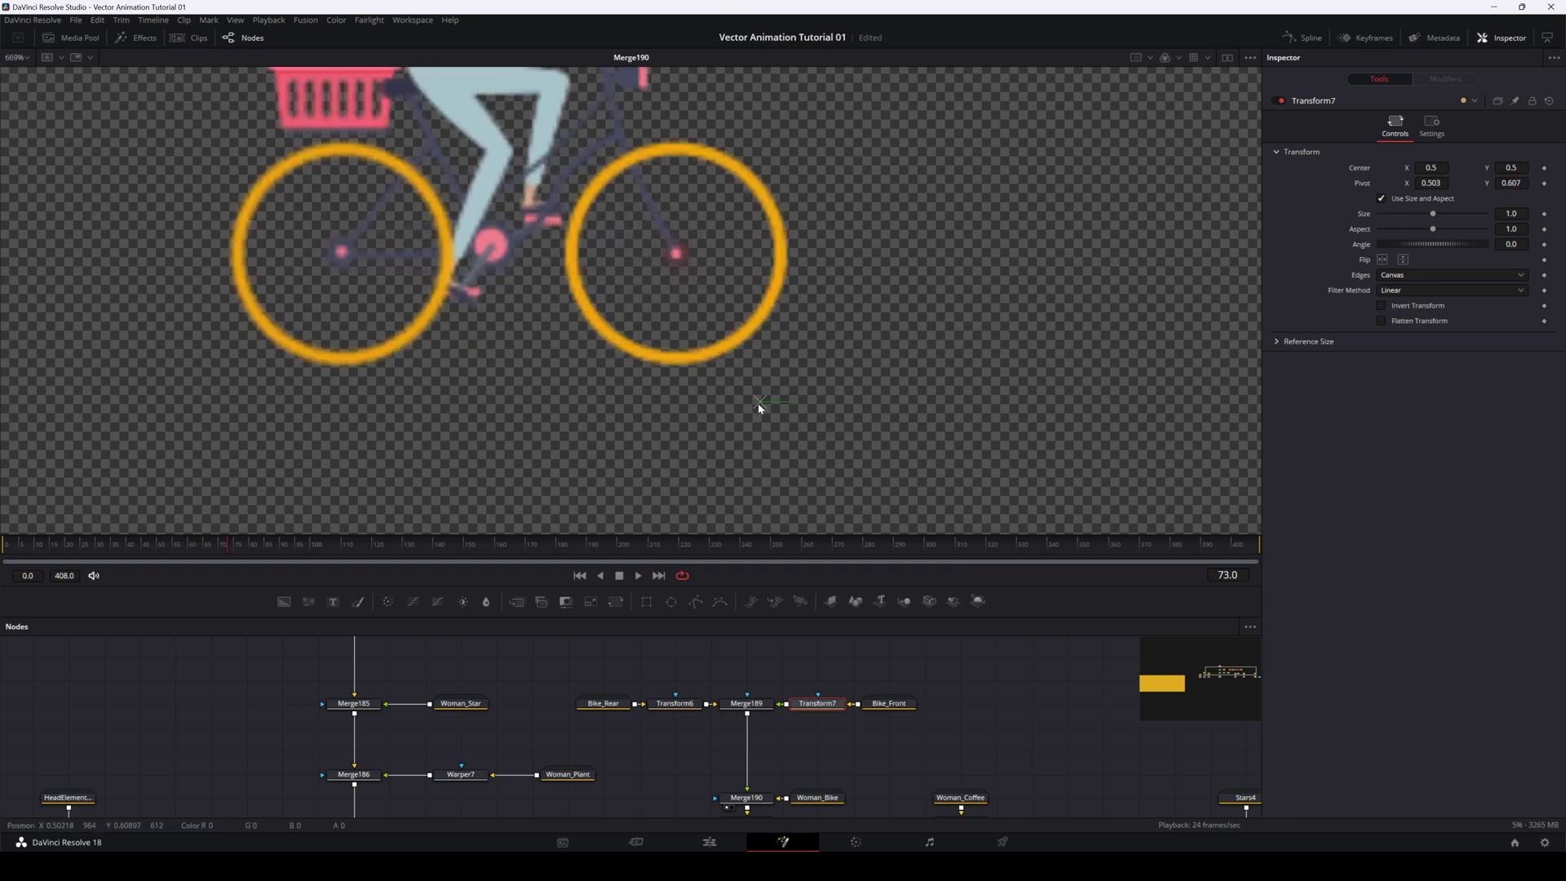
drag(759, 408, 675, 252)
scroll(676, 254, up, 2)
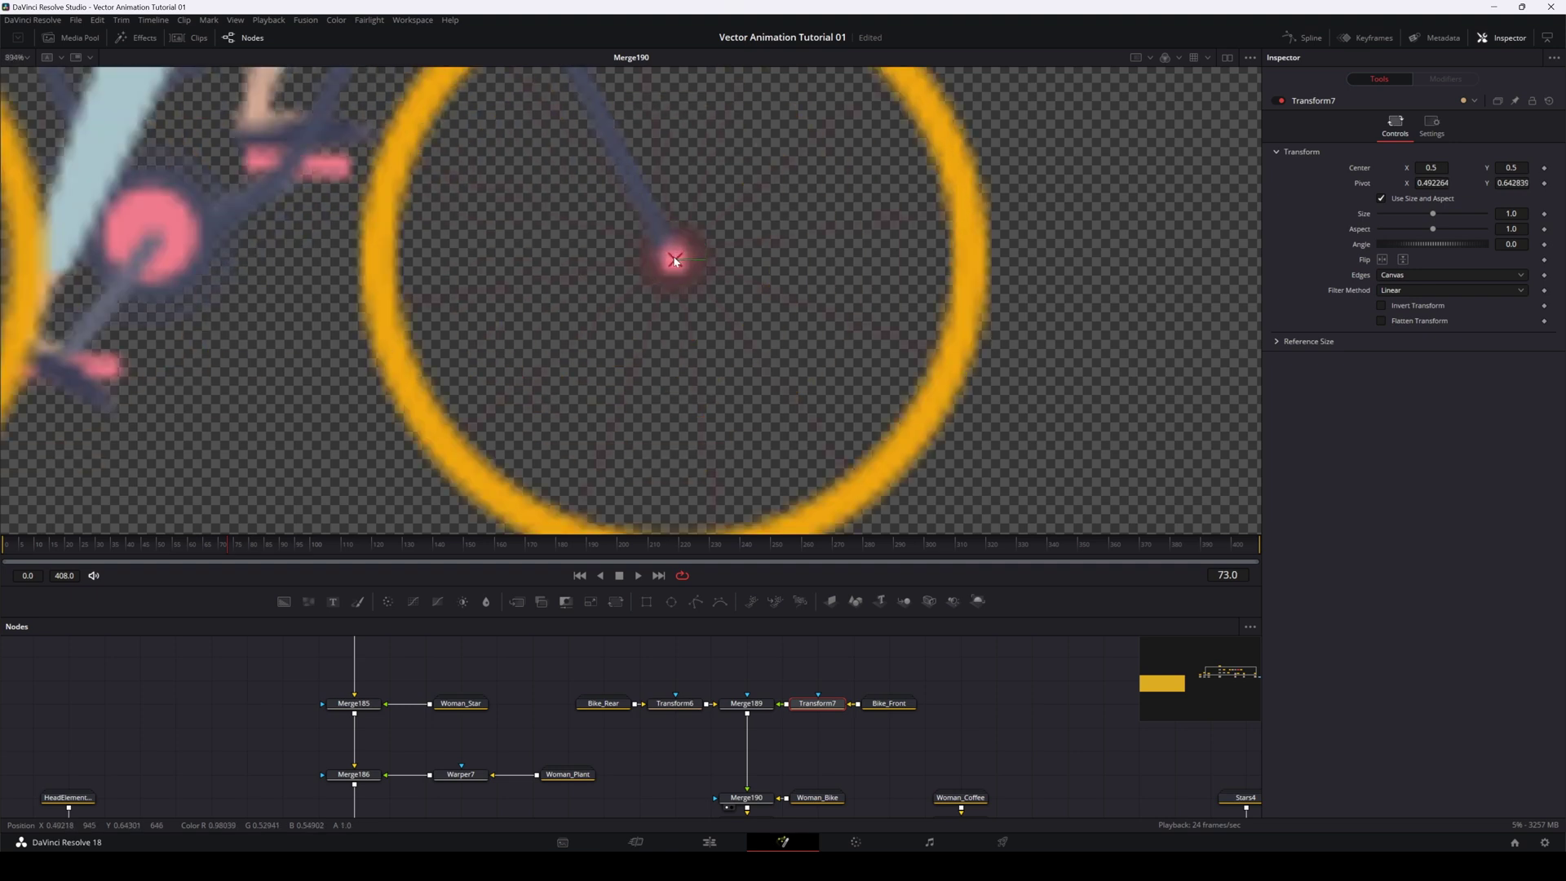
scroll(648, 272, down, 8)
drag(653, 281, 746, 442)
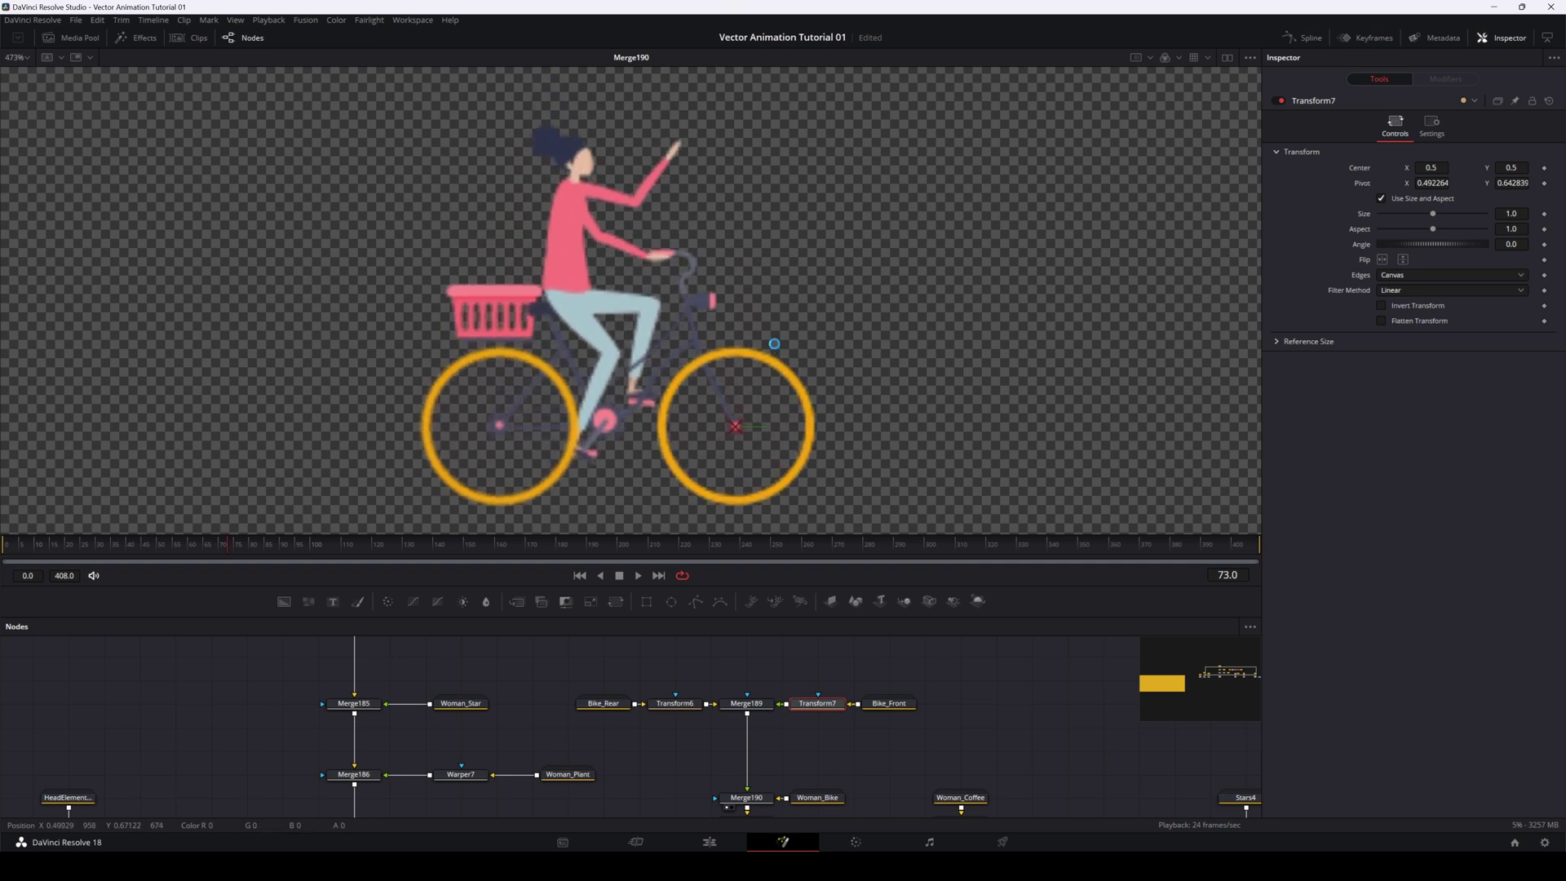
key(ctrl+s)
Step: Rotate the front wheel around its hub with the Transform's Angle, down to about -5920.4
drag(1438, 245, 787, 409)
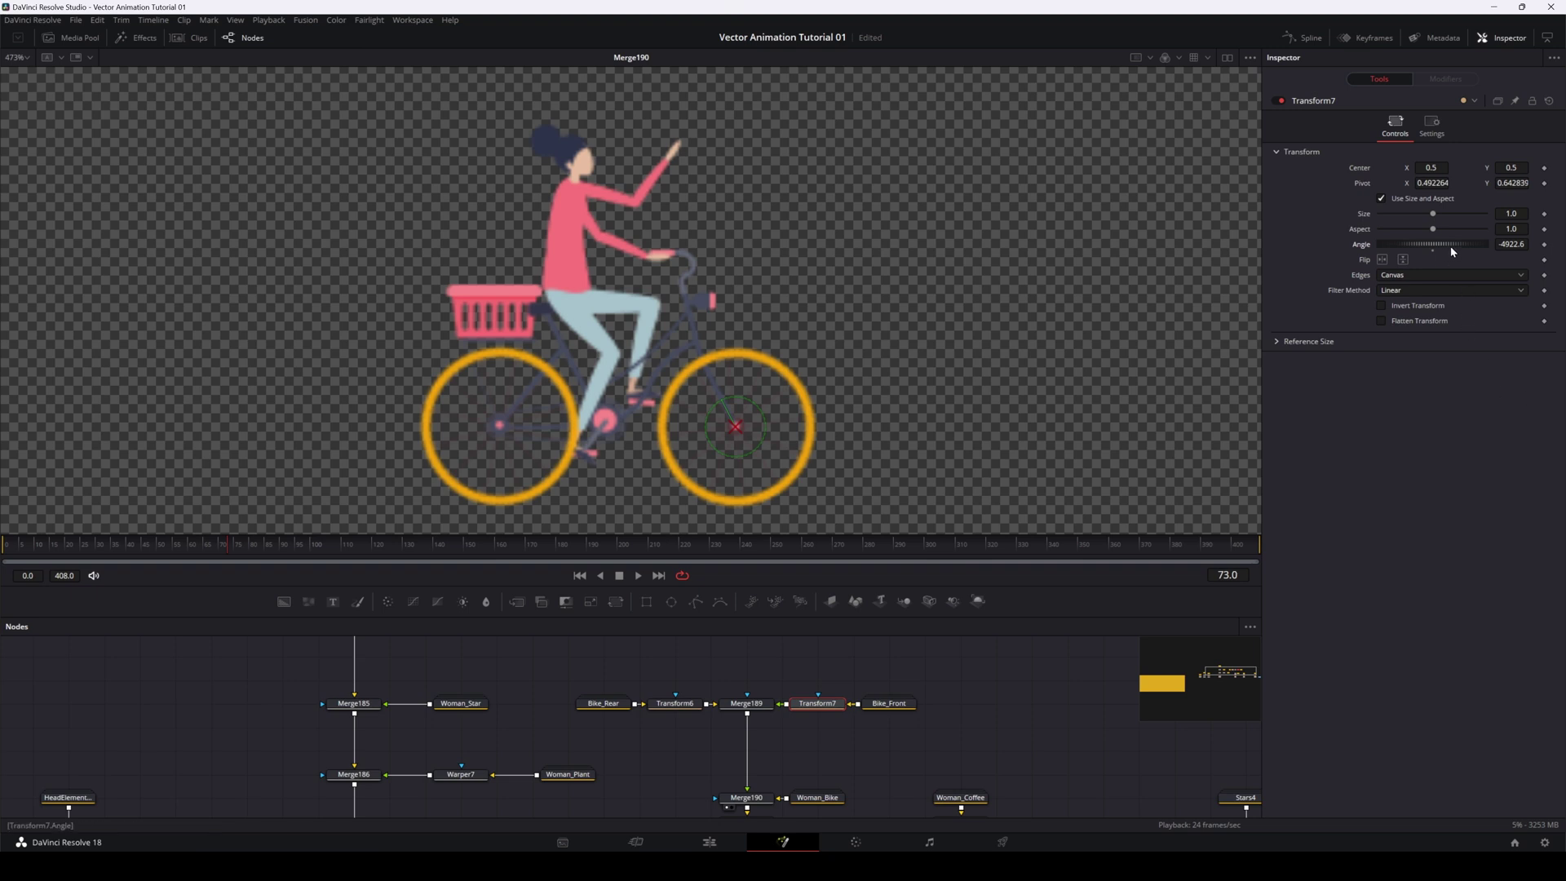
drag(1424, 246, 935, 306)
drag(1198, 297, 1139, 309)
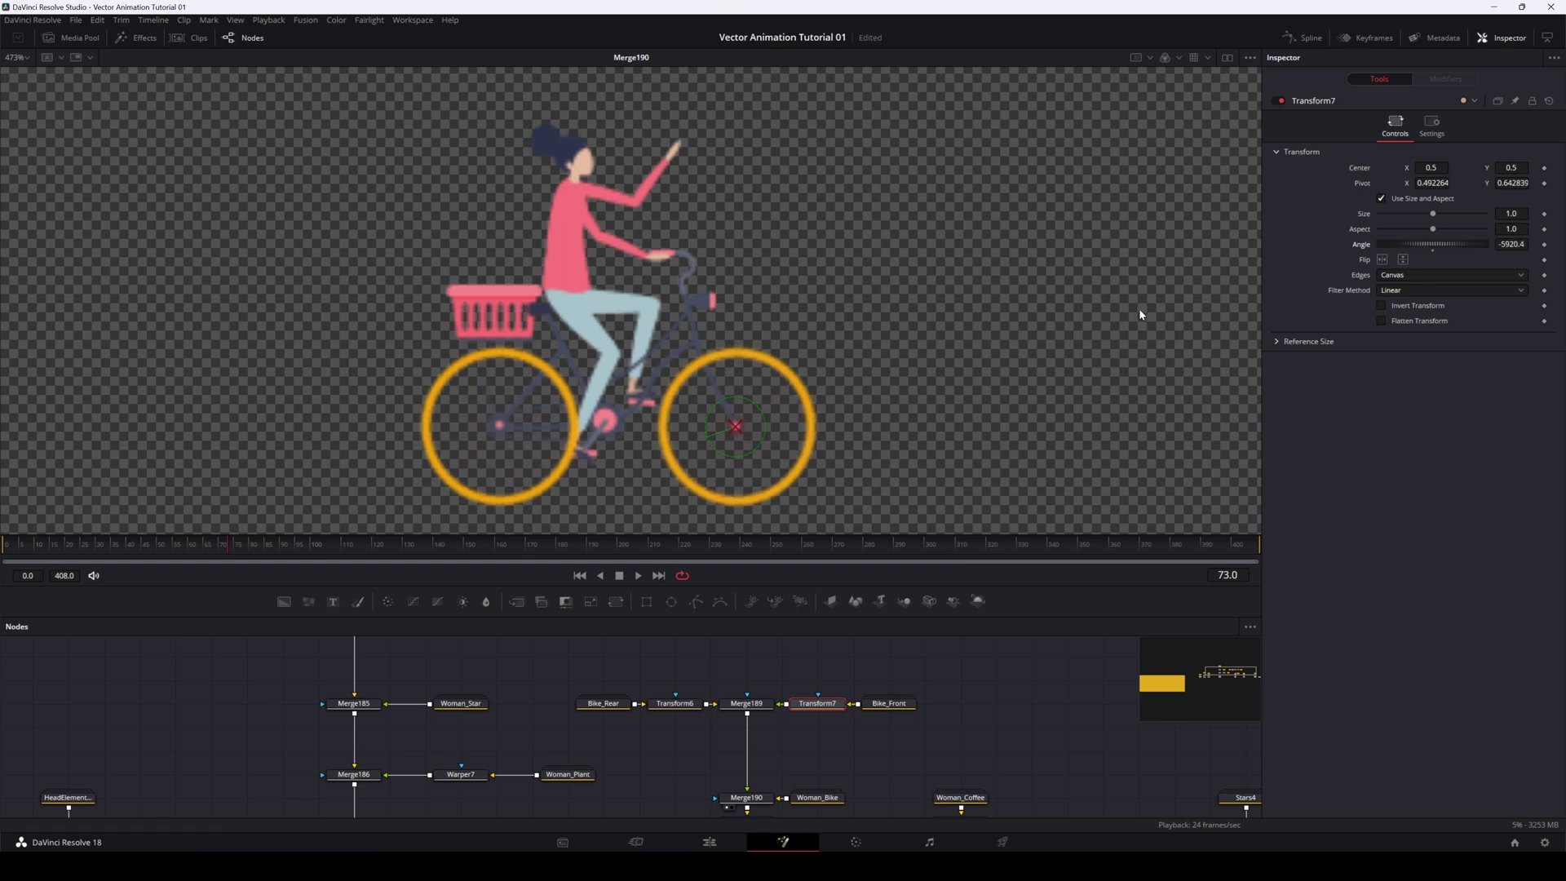